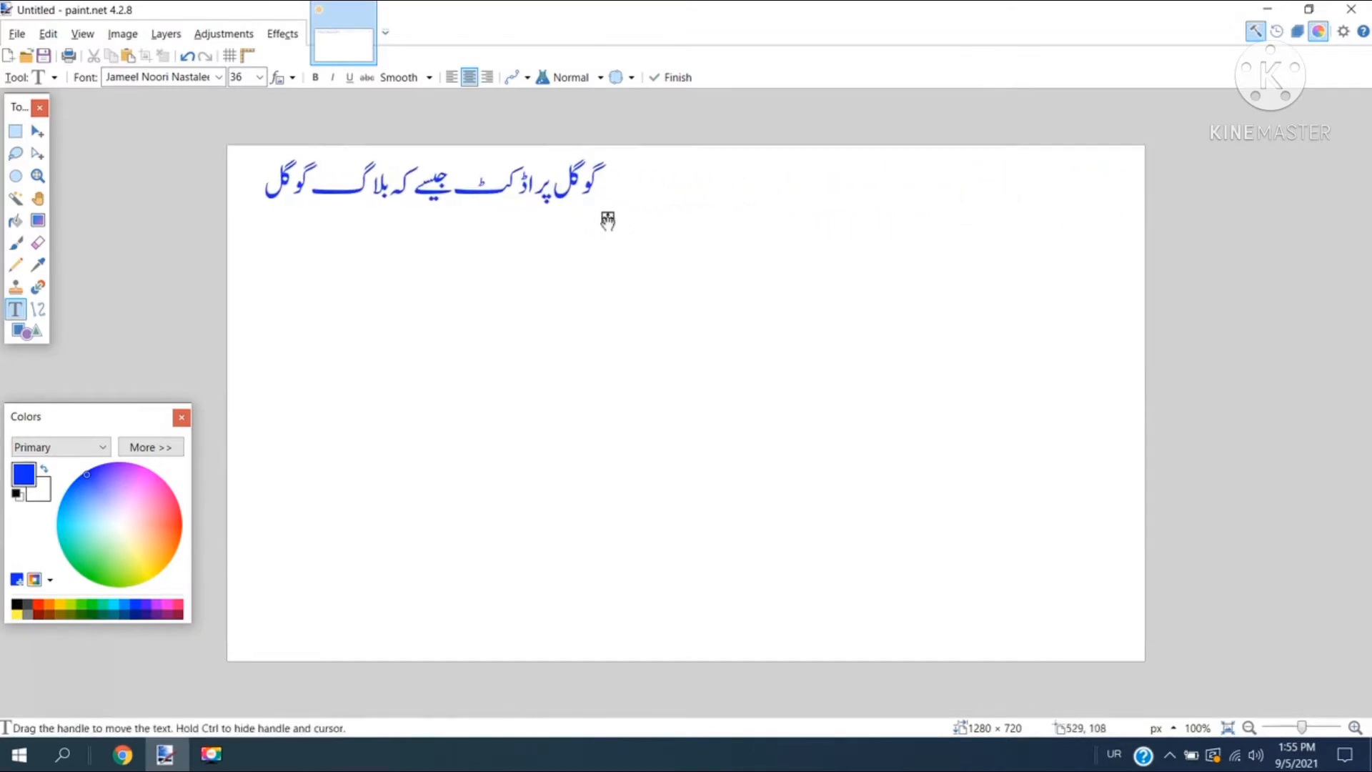
Complete the first Urdu line with "ڈوک گوگل سلایڈ اسکے علاوہ تقریبا سارے" and move the text right so it fits the canvas
{"action": "type", "text": "ڈوک "}
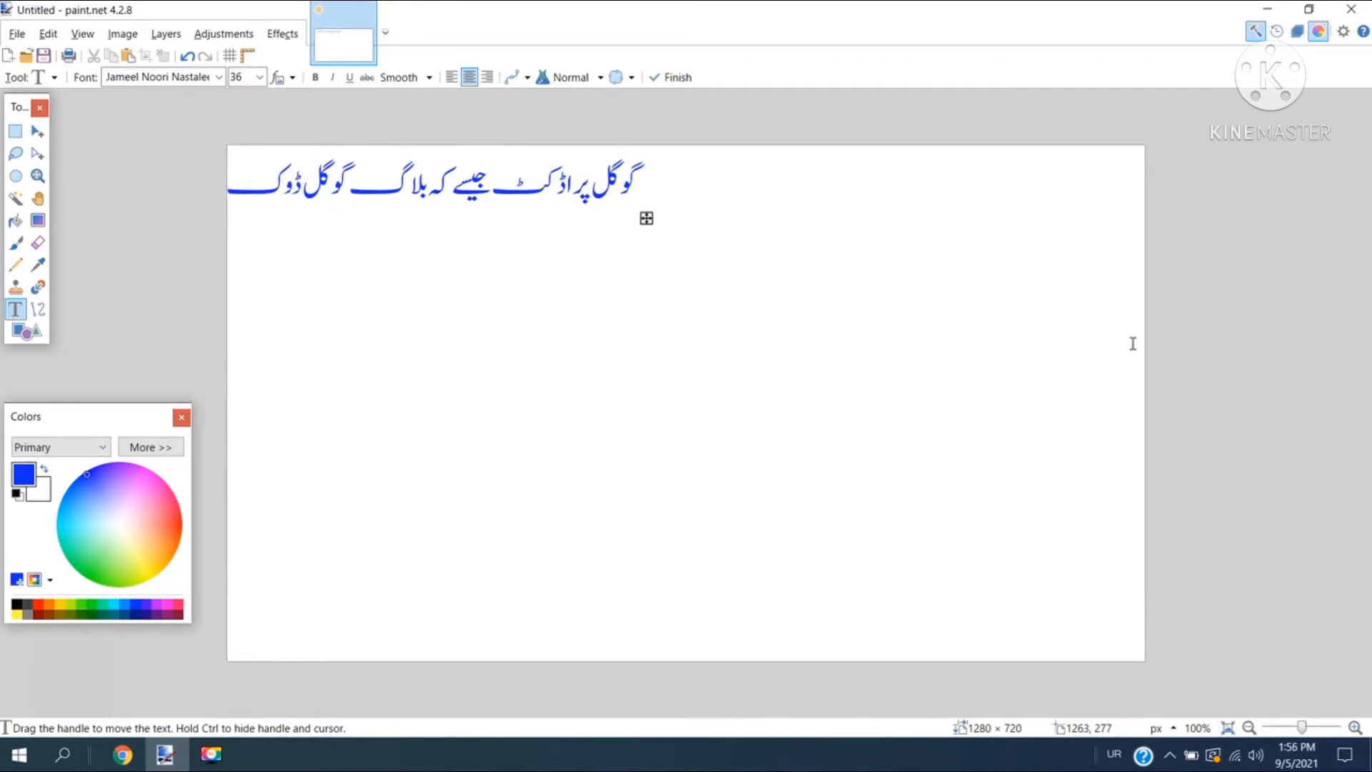
{"action": "type", "text": "گوگ"}
{"action": "left_click_drag", "start_coordinate": [669, 218], "coordinate": [897, 218]}
{"action": "type", "text": "سلائیڈ"}
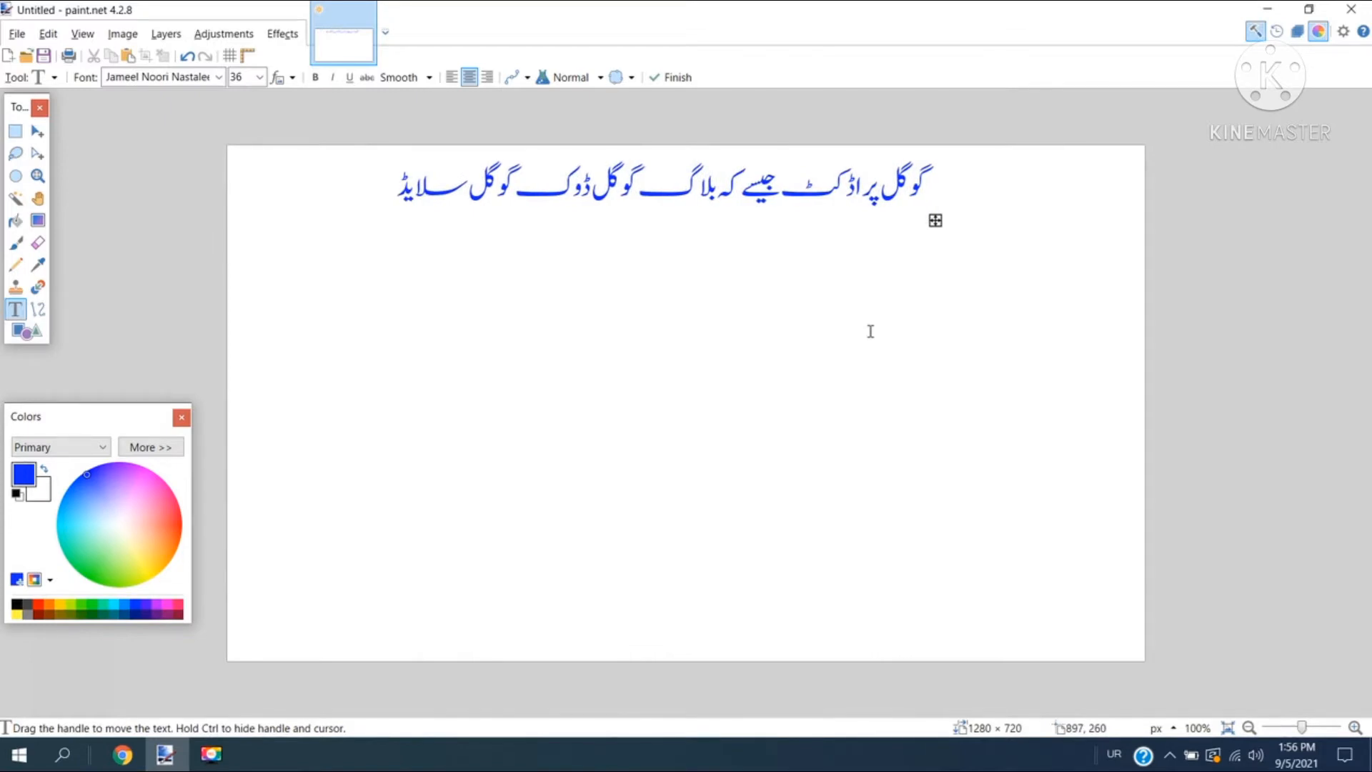
{"action": "type", "text": " اسکے علاو"}
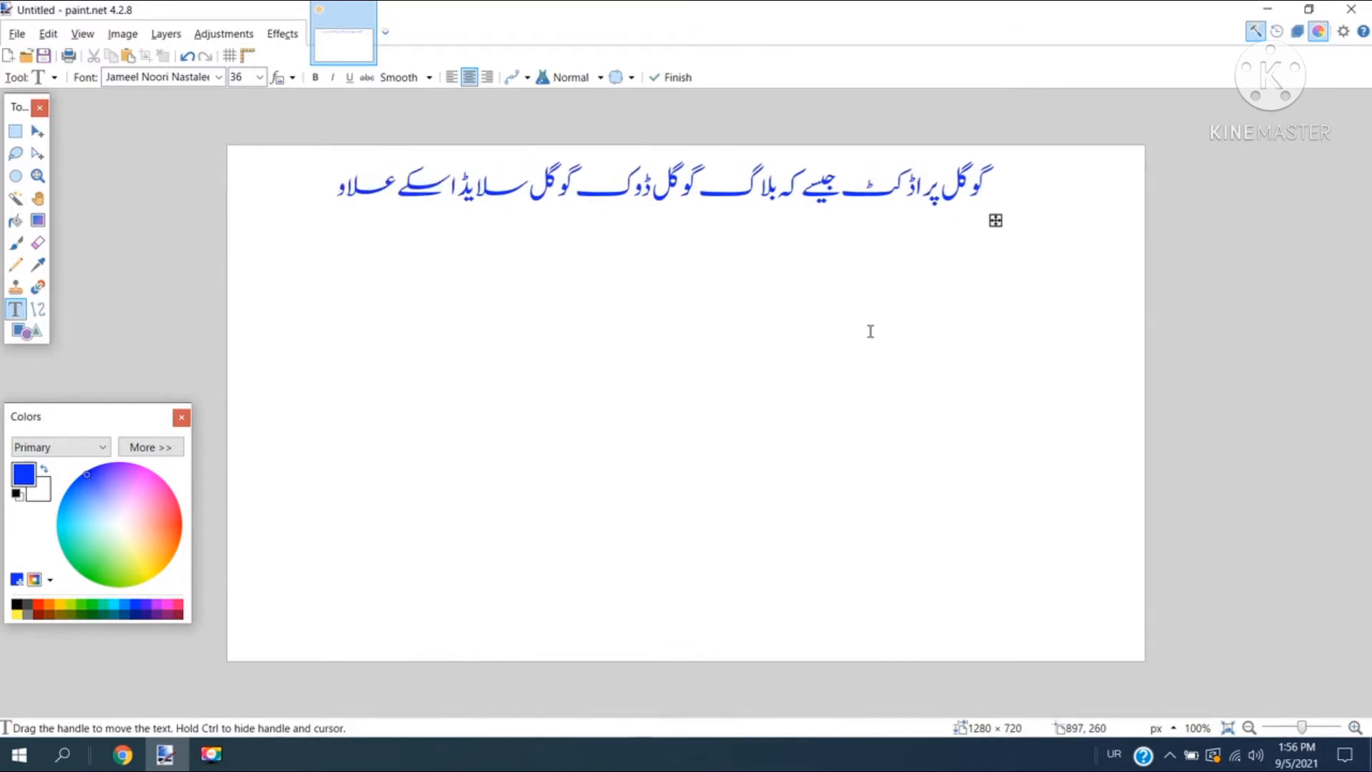
{"action": "type", "text": "ہ تقریبا سارے"}
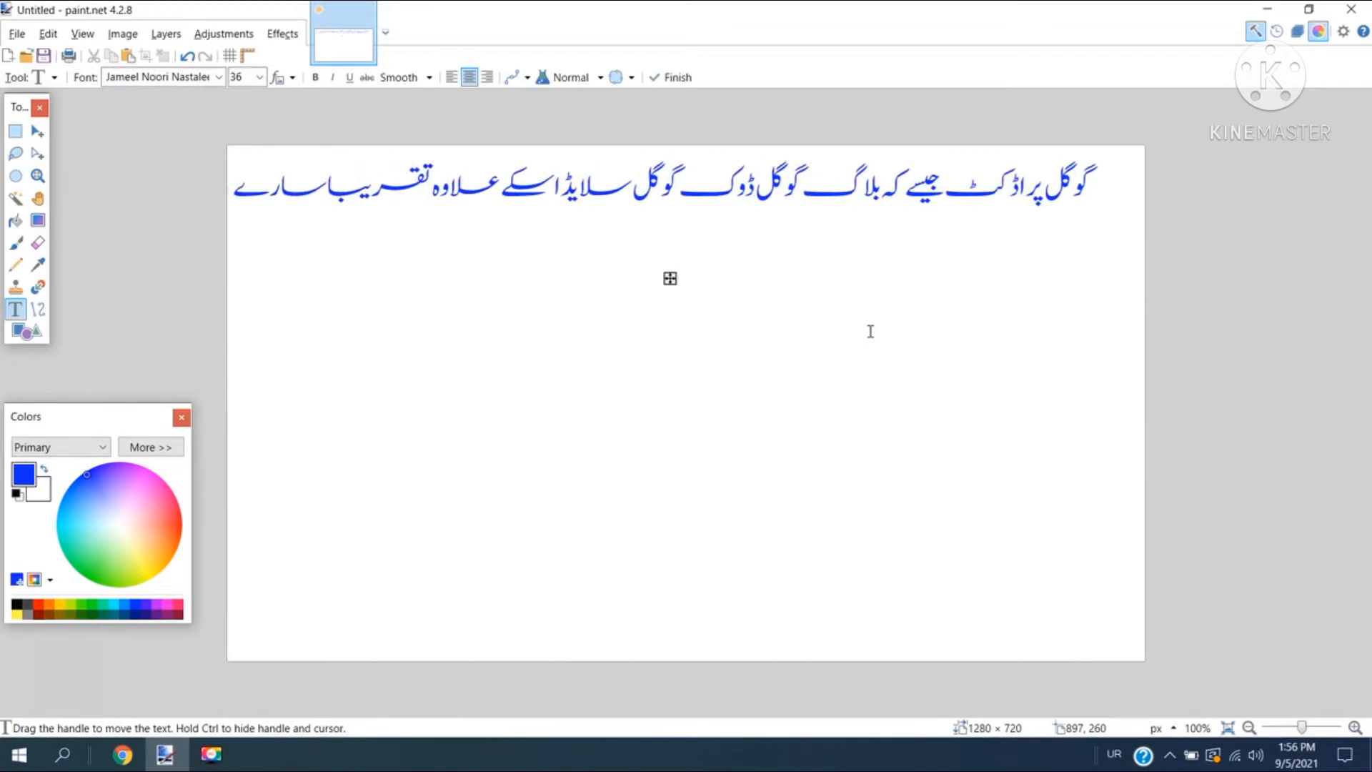
Add a second line reading "پراڈکٹ جمیل نوری نستعلیق فونٹ کو اہمیت نہیں دیتے ہیں اس کے برخلاف"
{"action": "type", "text": " پراڈکٹ جمیل "}
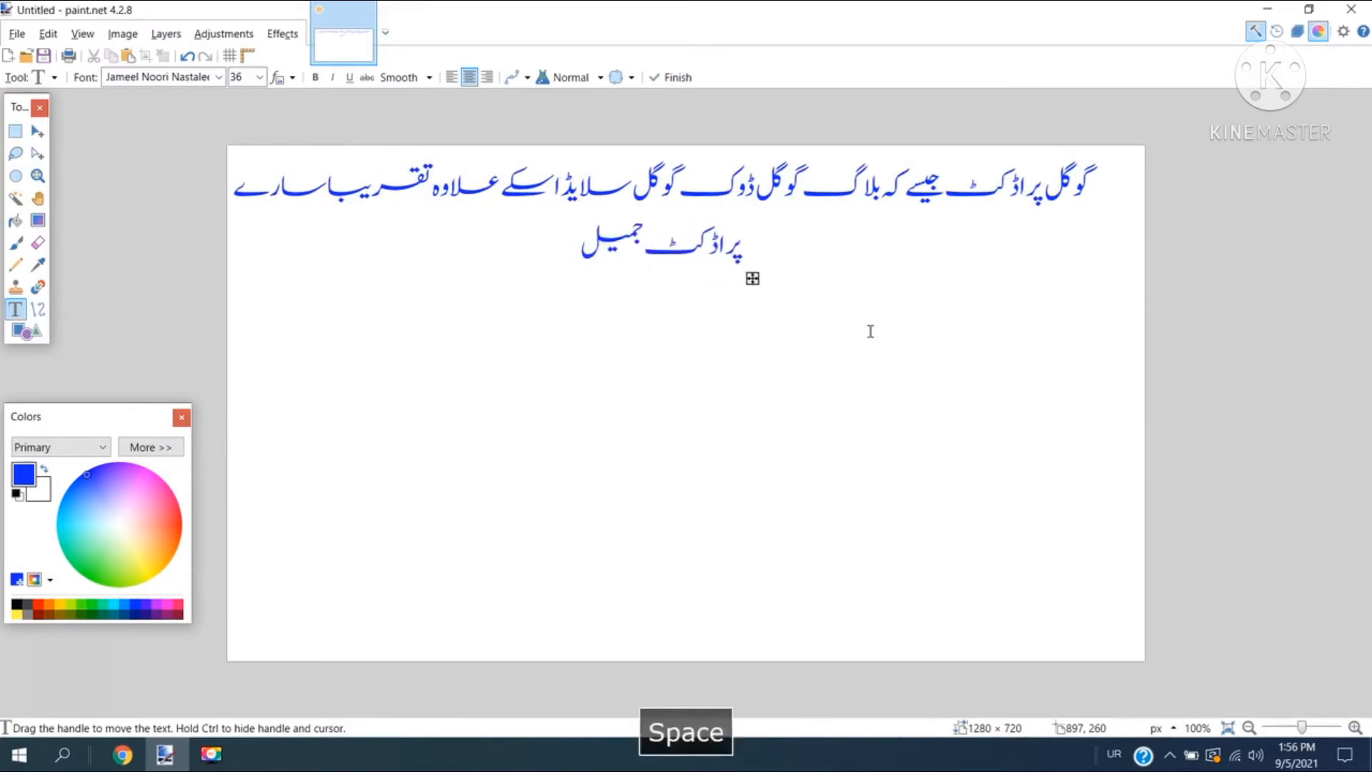
{"action": "type", "text": "نوری نستعلیق فون"}
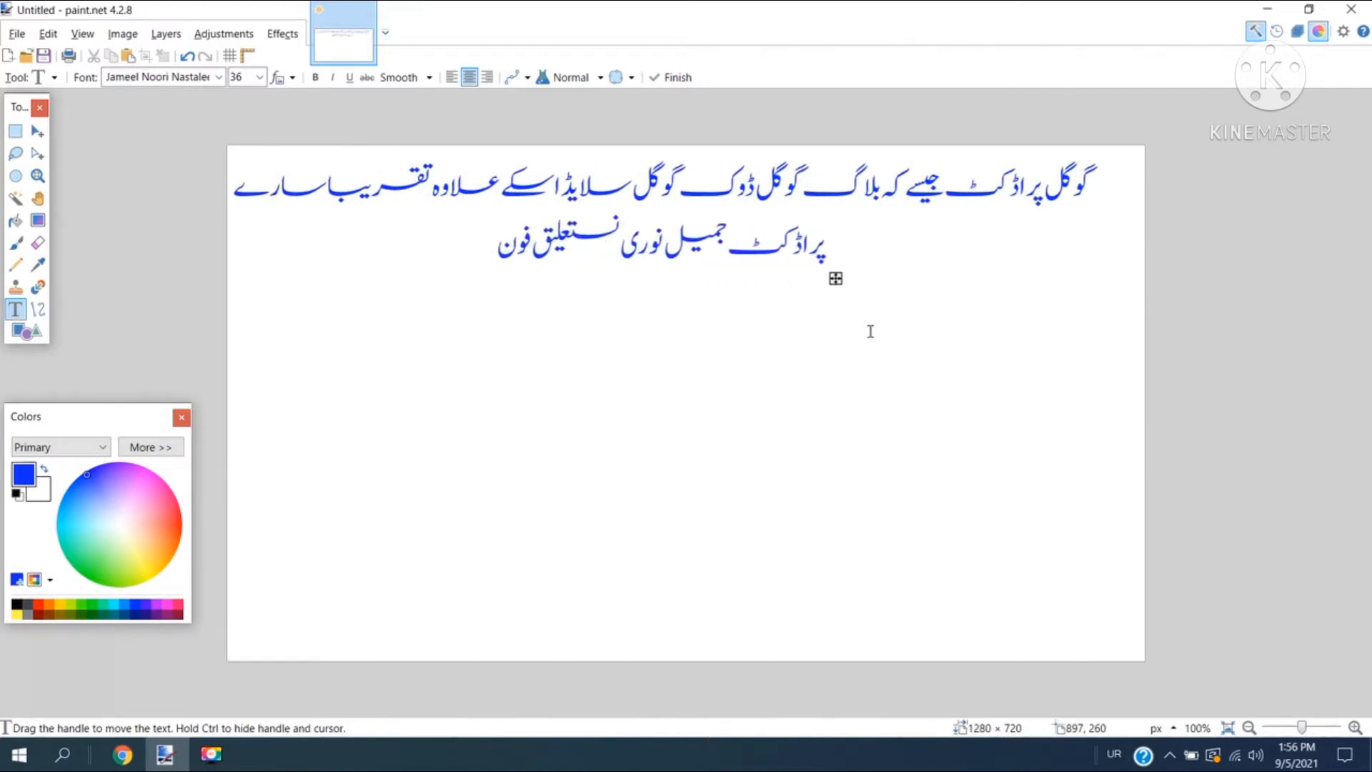
{"action": "type", "text": "ٹ کےو اہمیت نہی"}
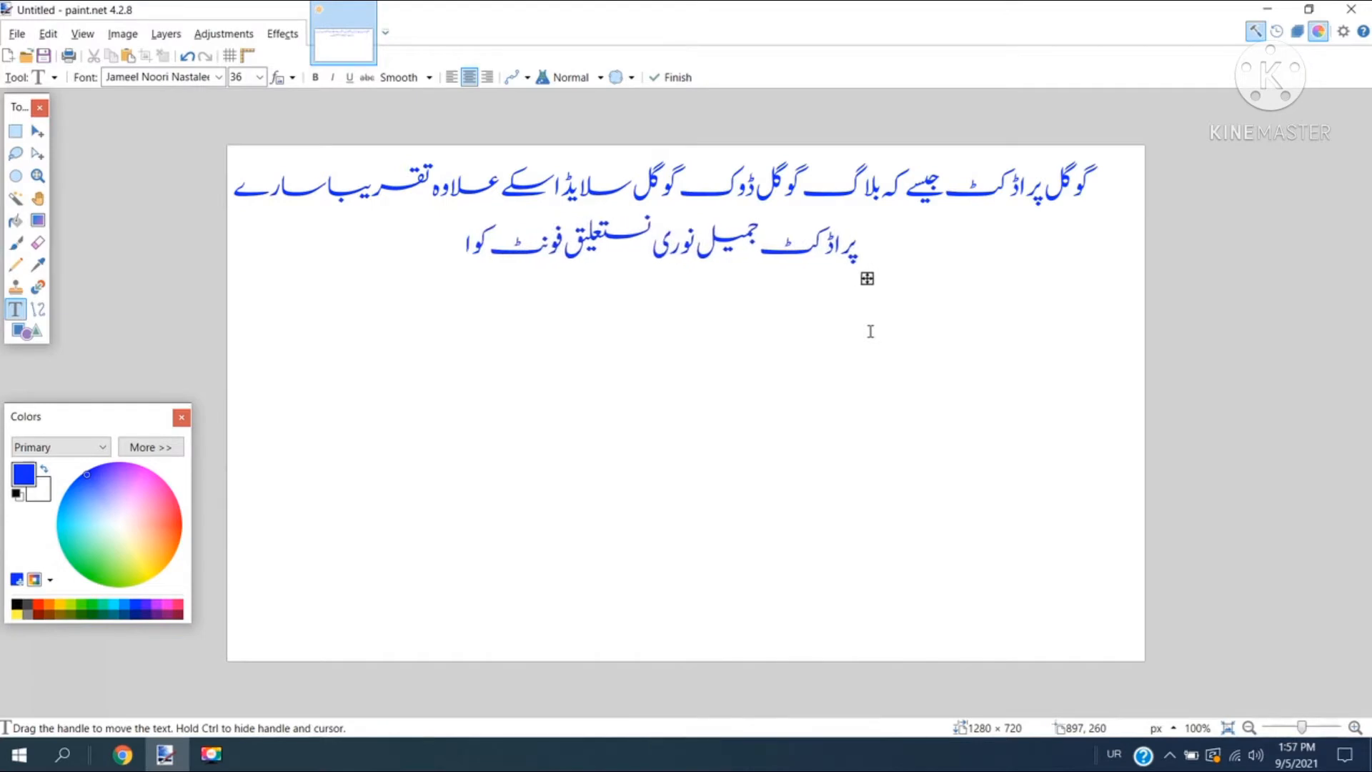
{"action": "type", "text": "ں دیتے ہی"}
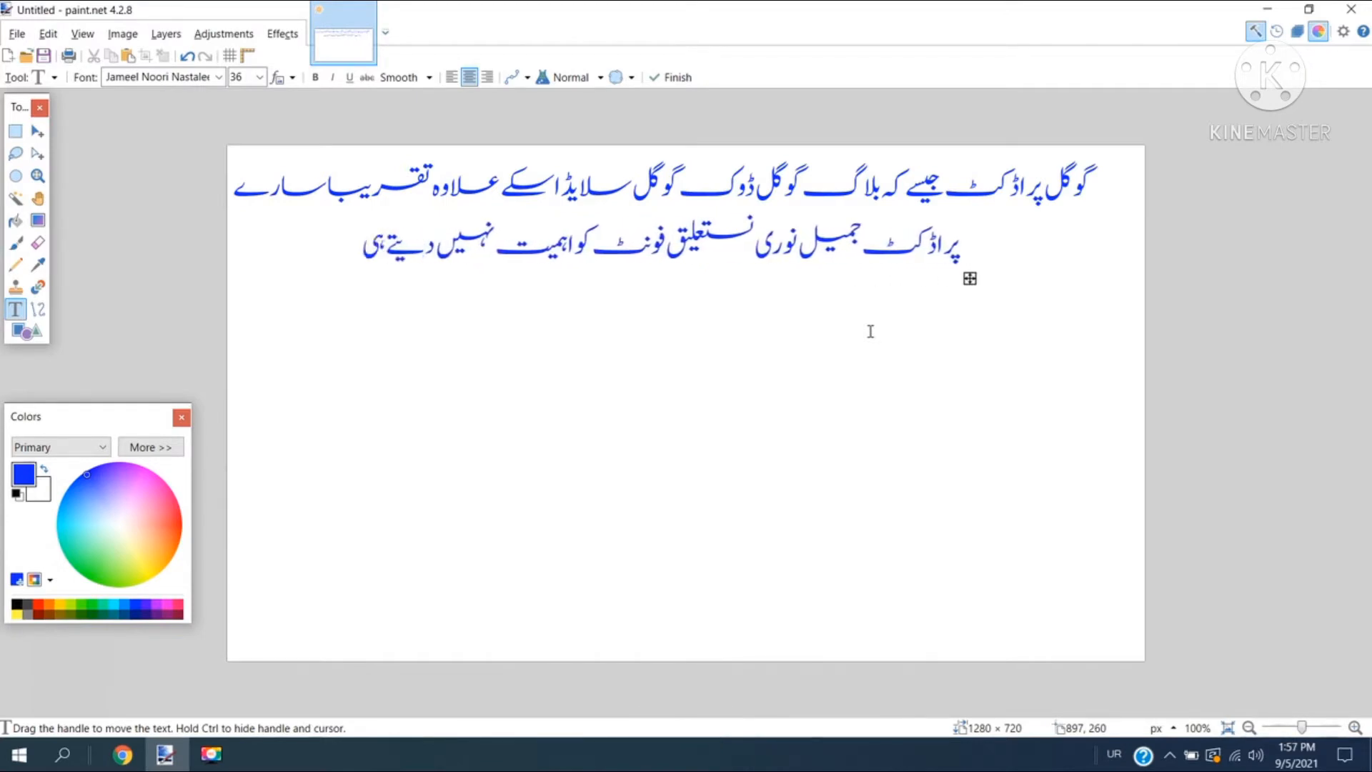
{"action": "type", "text": "ں اس"}
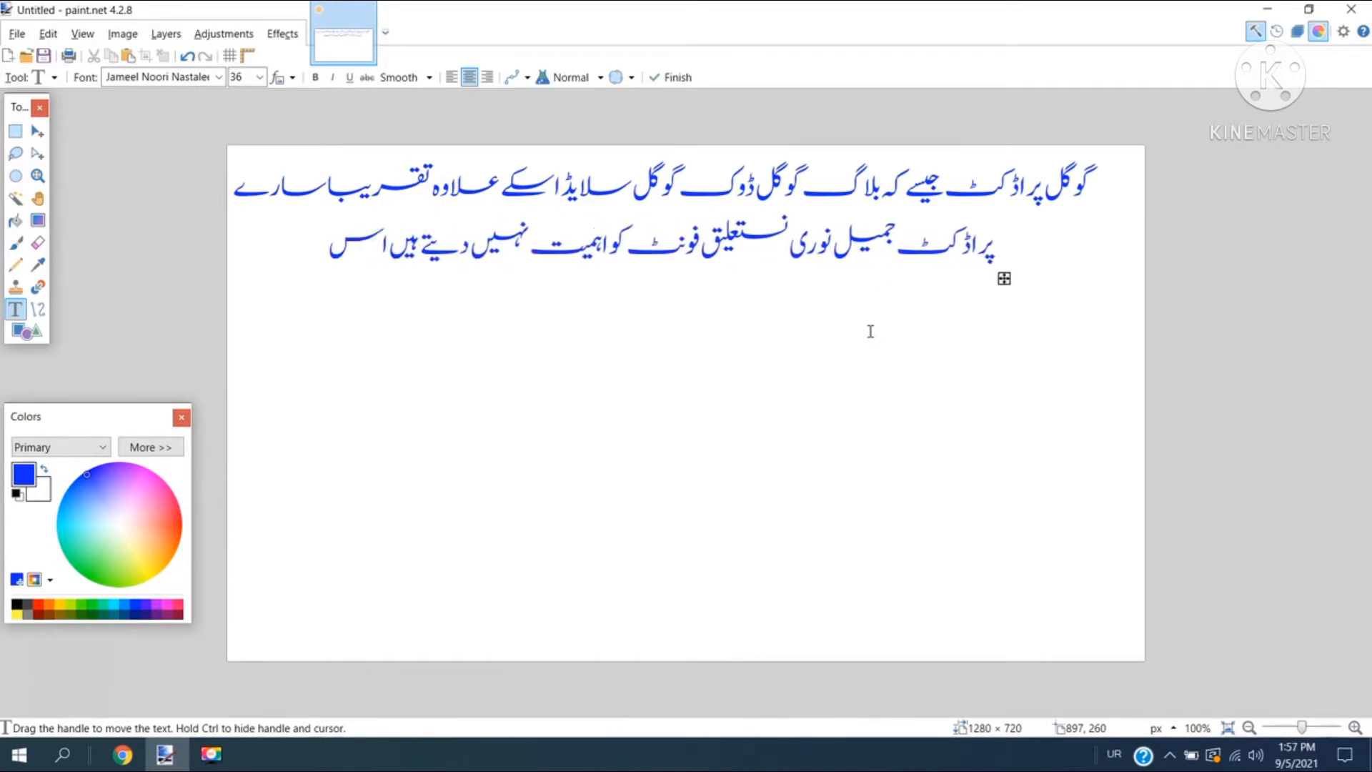
{"action": "type", "text": " کے برخلاف"}
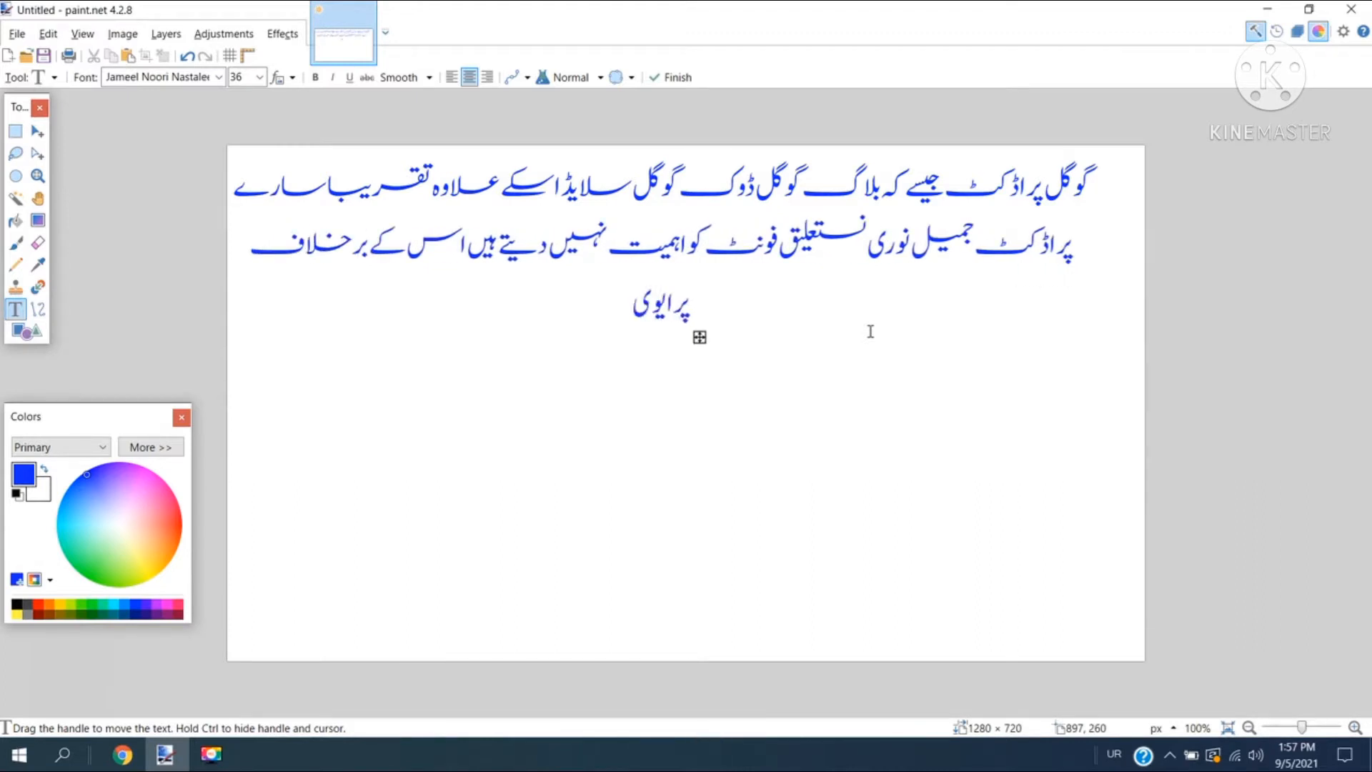
Write the third line as "پرایویٹ سافٹ ویر جتنے بھی ہیں اگر وہ صحیح ڈھنگ سے آپ کے کمپیوٹر پر اپڈیٹ"
{"action": "type", "text": "ٹ سافٹ"}
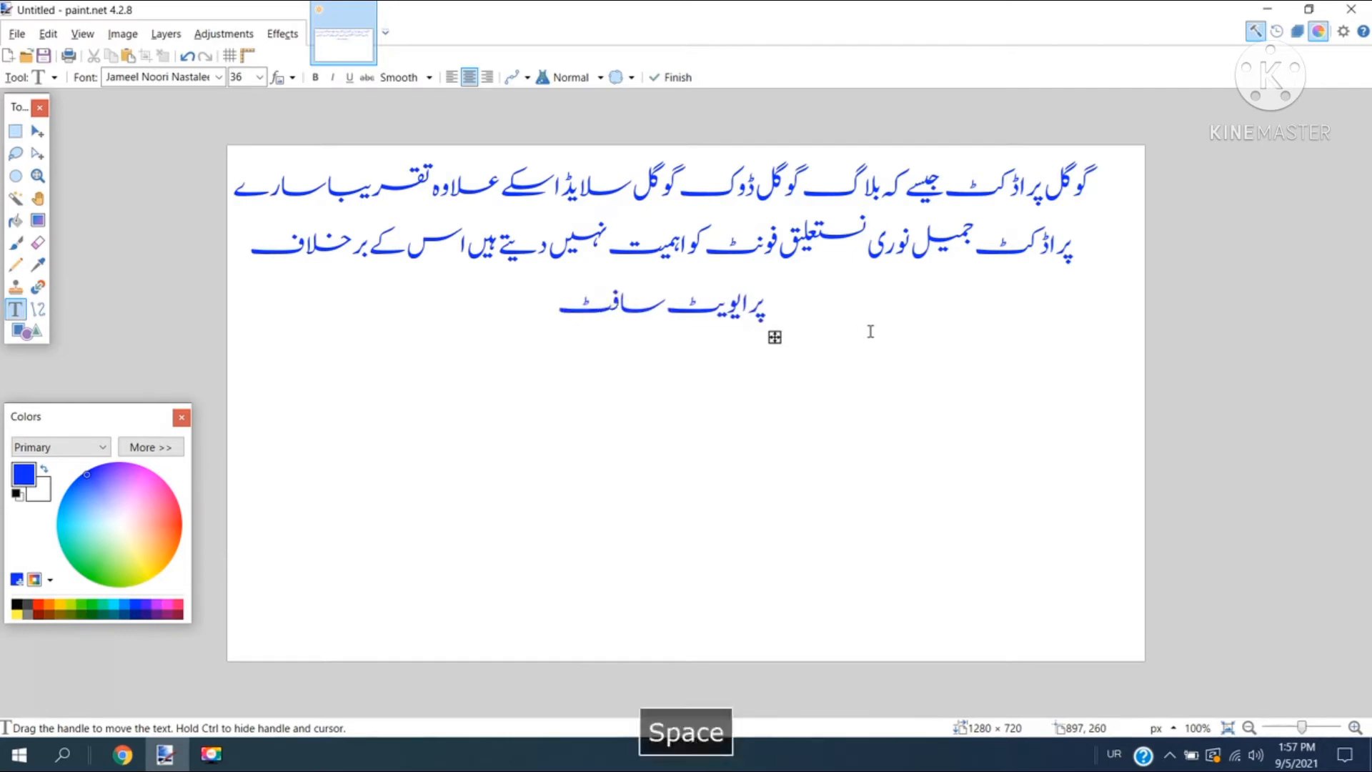
{"action": "type", "text": " ویر جتنے بھی ہیں"}
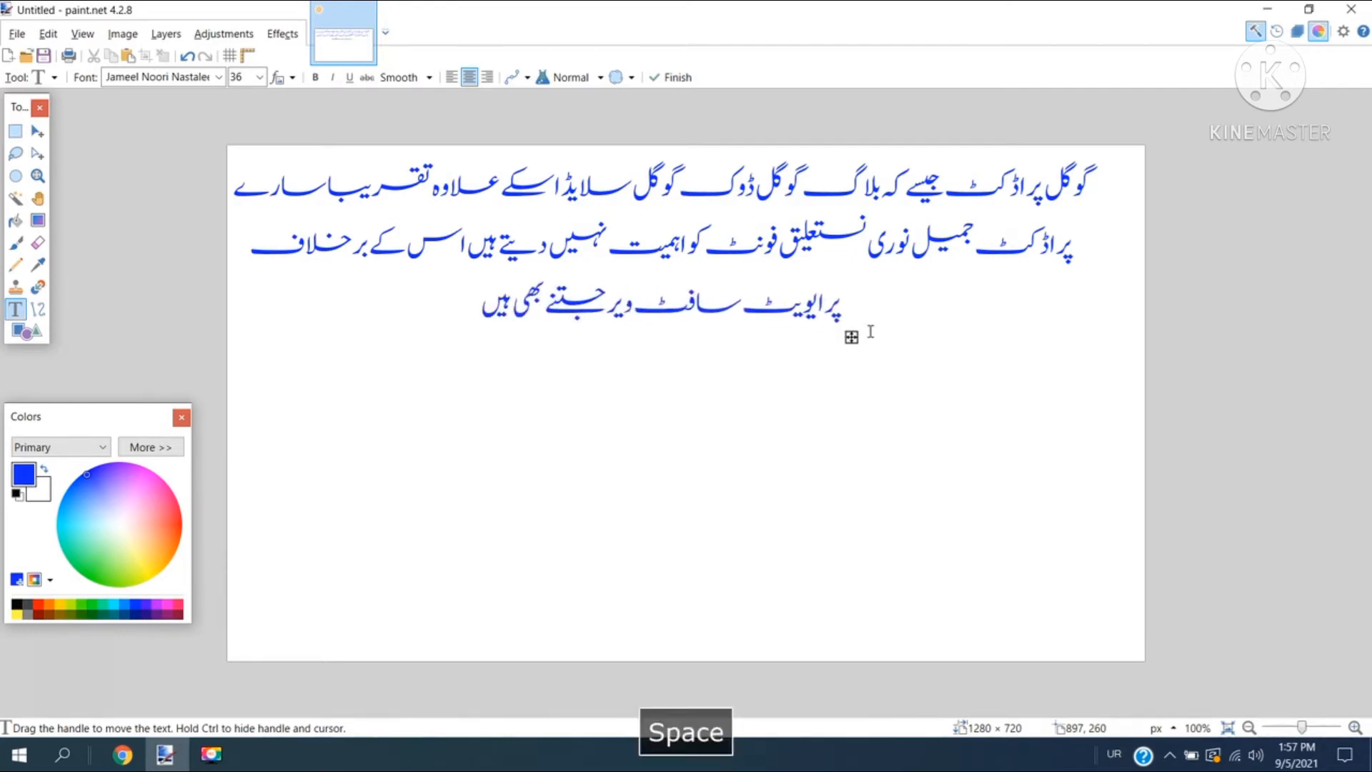
{"action": "type", "text": " اگر وہ صحیح"}
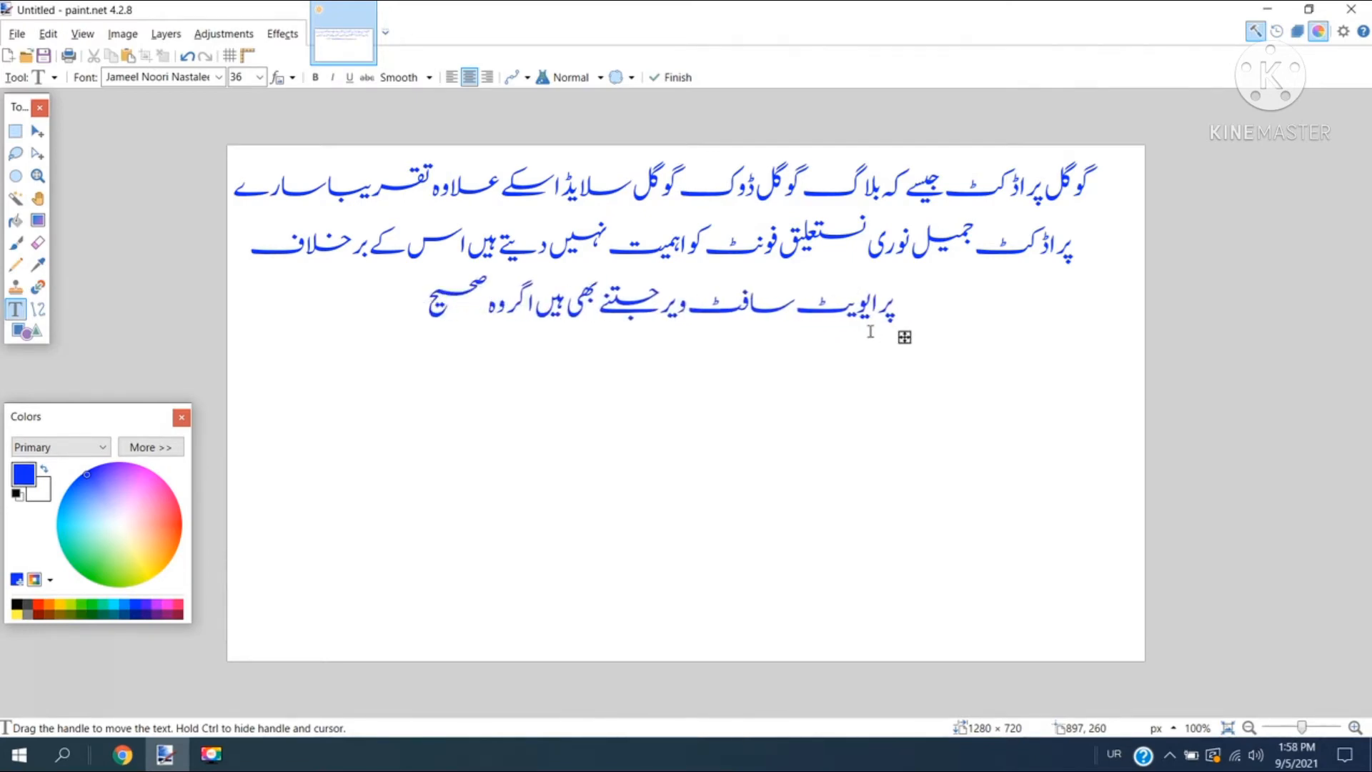
{"action": "type", "text": " ڈھنگ سے آپ کے کمپیوٹ"}
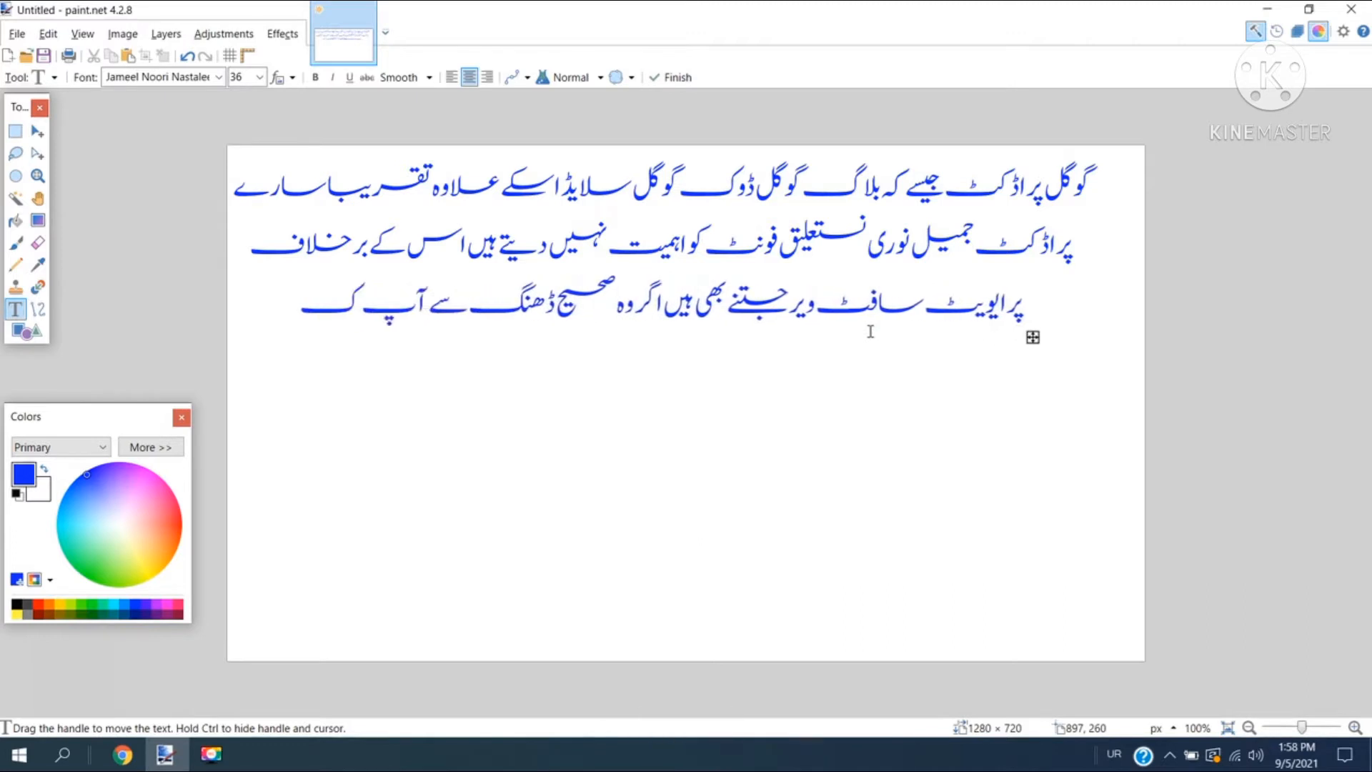
{"action": "type", "text": "ر پر اپڈیٹ"}
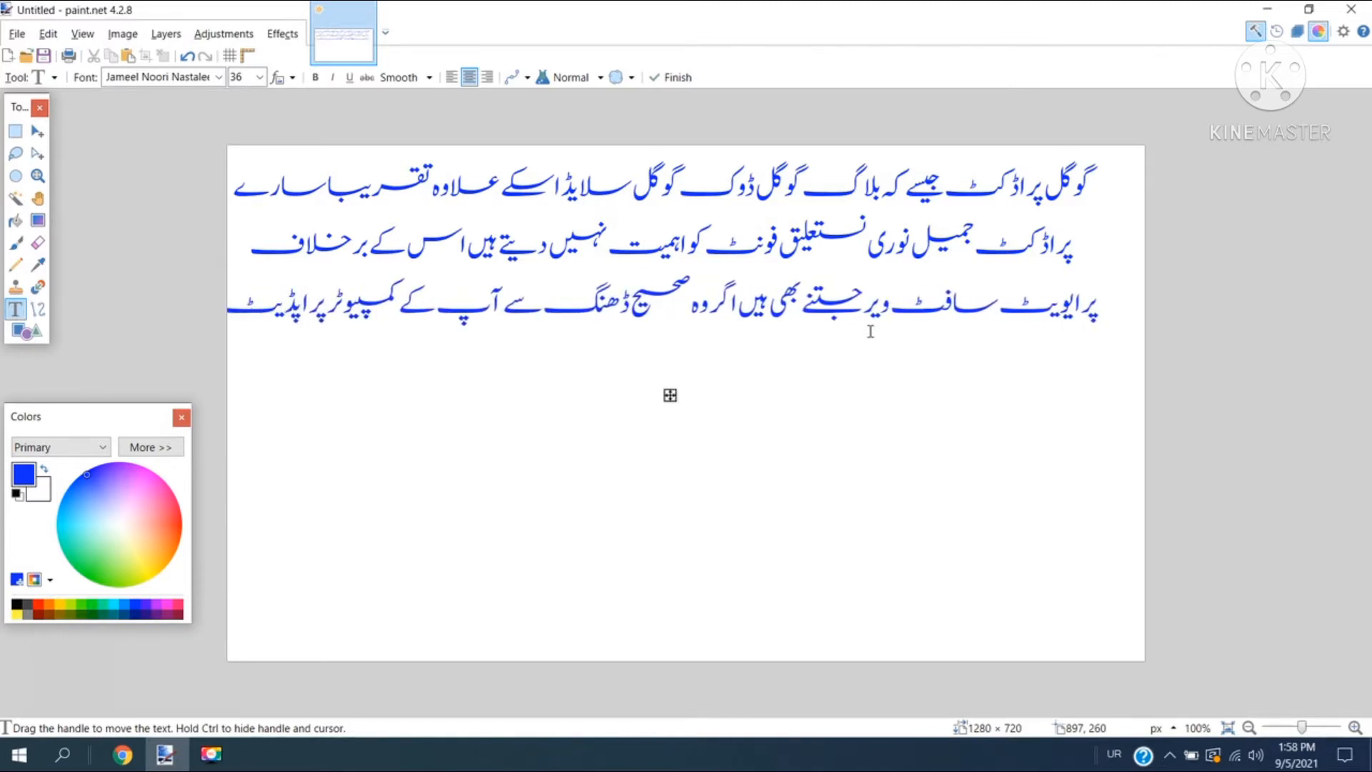
Add a fourth line reading "ہوگا اور آپ کا کمپیوٹر بھی مکمل طور پر اپڈیٹ ہوگا تو میں اس بات کی گارنٹی دیتا ہوں"
{"action": "key", "text": "Return"}
{"action": "type", "text": "ہوگا"}
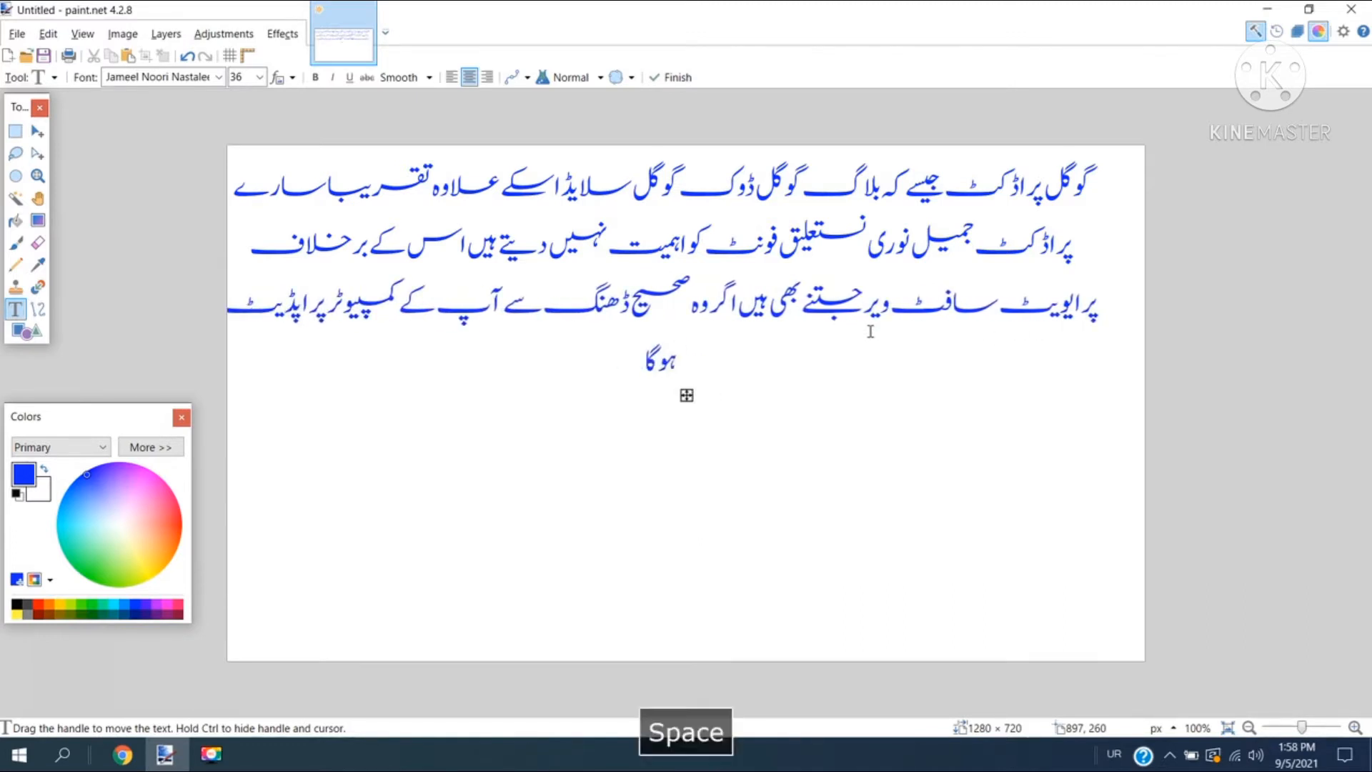
{"action": "type", "text": " اور آپ کا"}
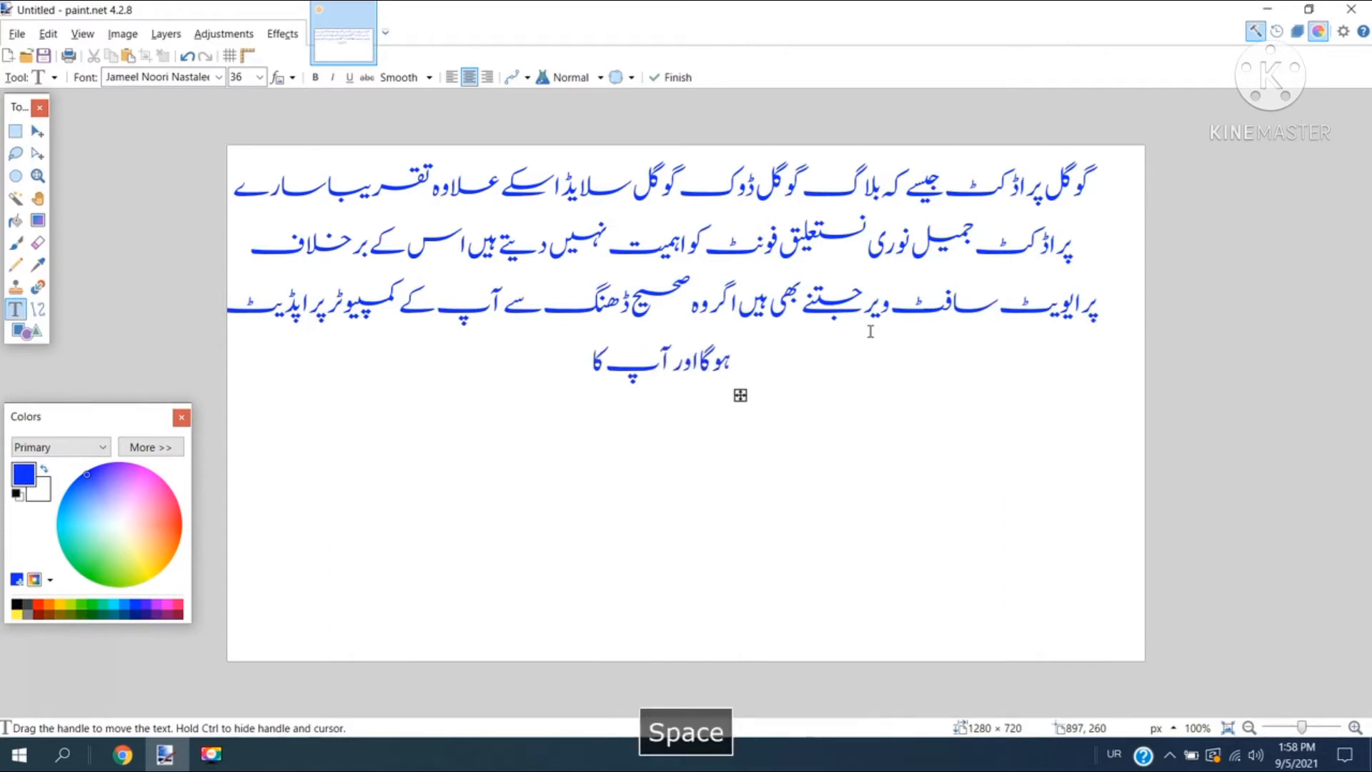
{"action": "type", "text": " کمپیوٹر بھی مکمل"}
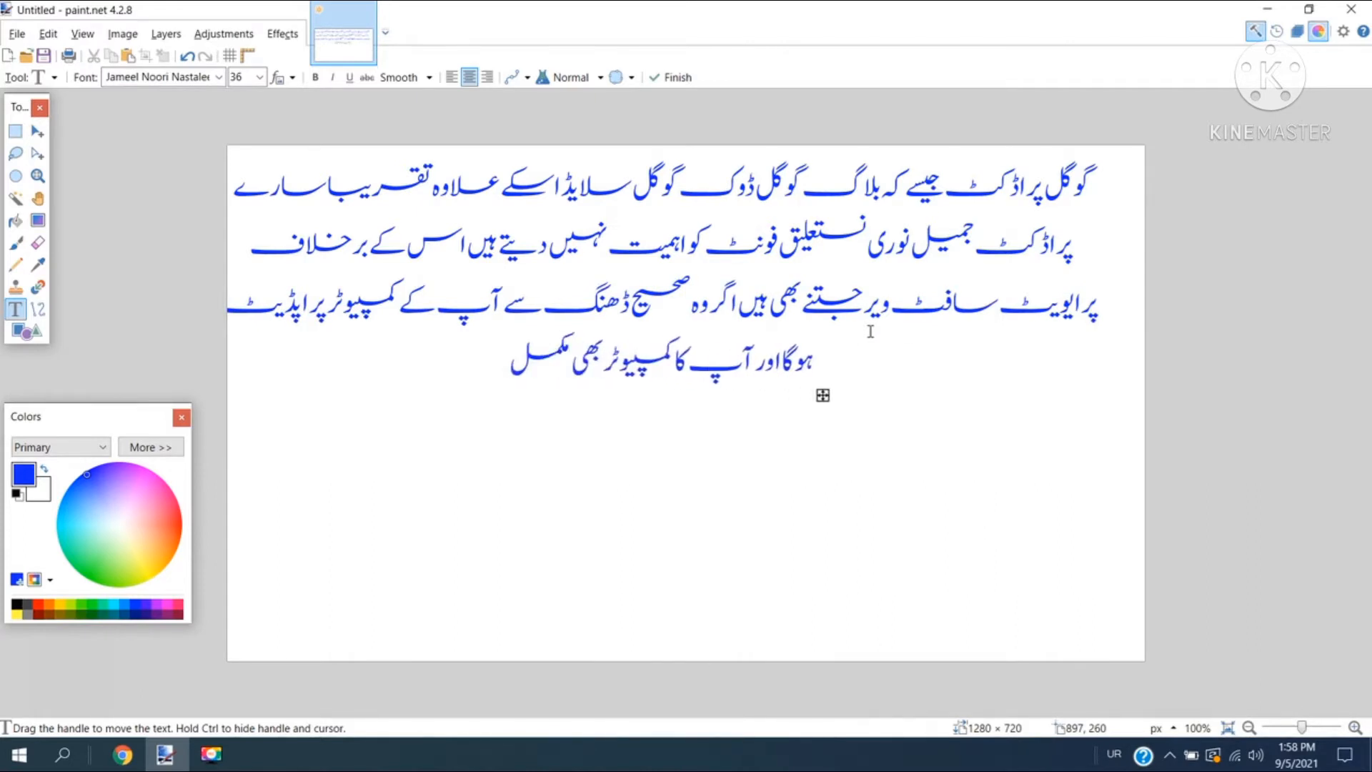
{"action": "type", "text": " طور پر اپڈیٹ ہوگا"}
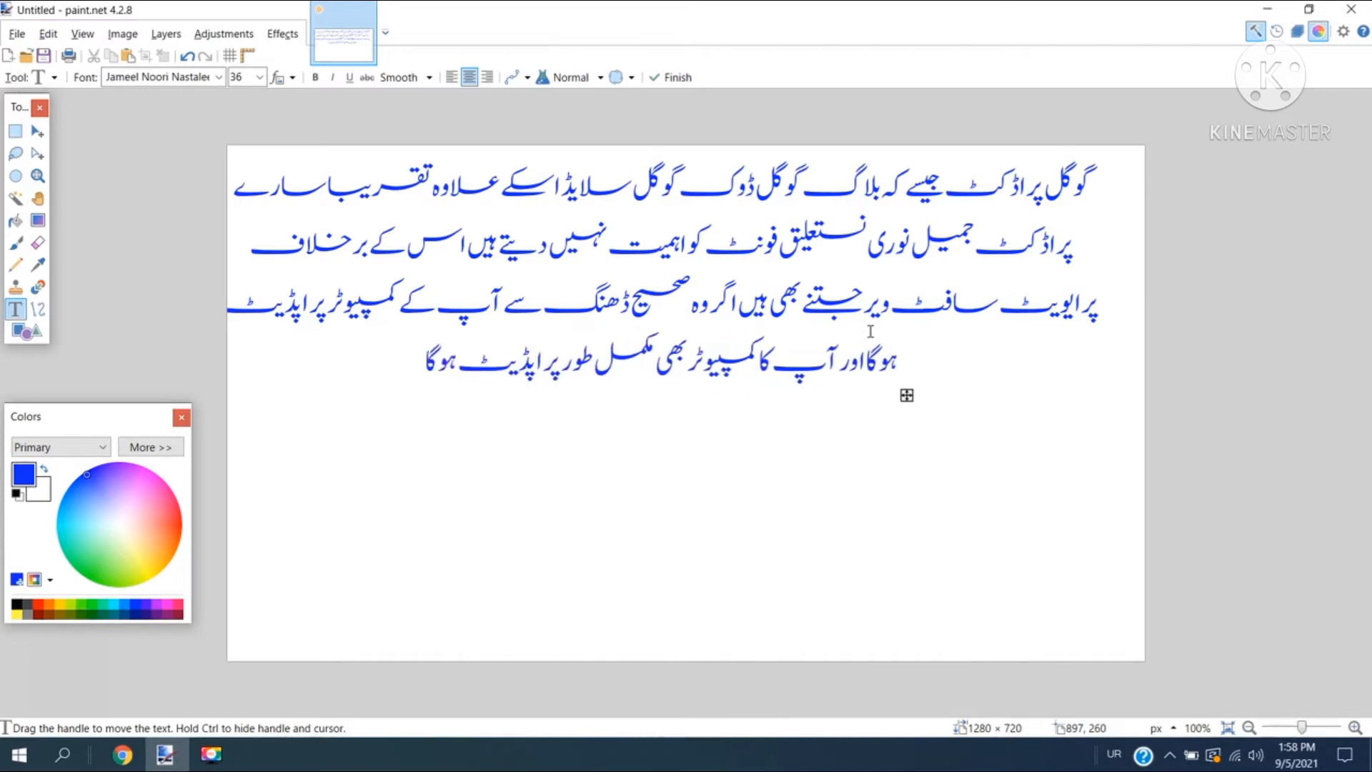
{"action": "type", "text": " تو میں اس بات کی گارن"}
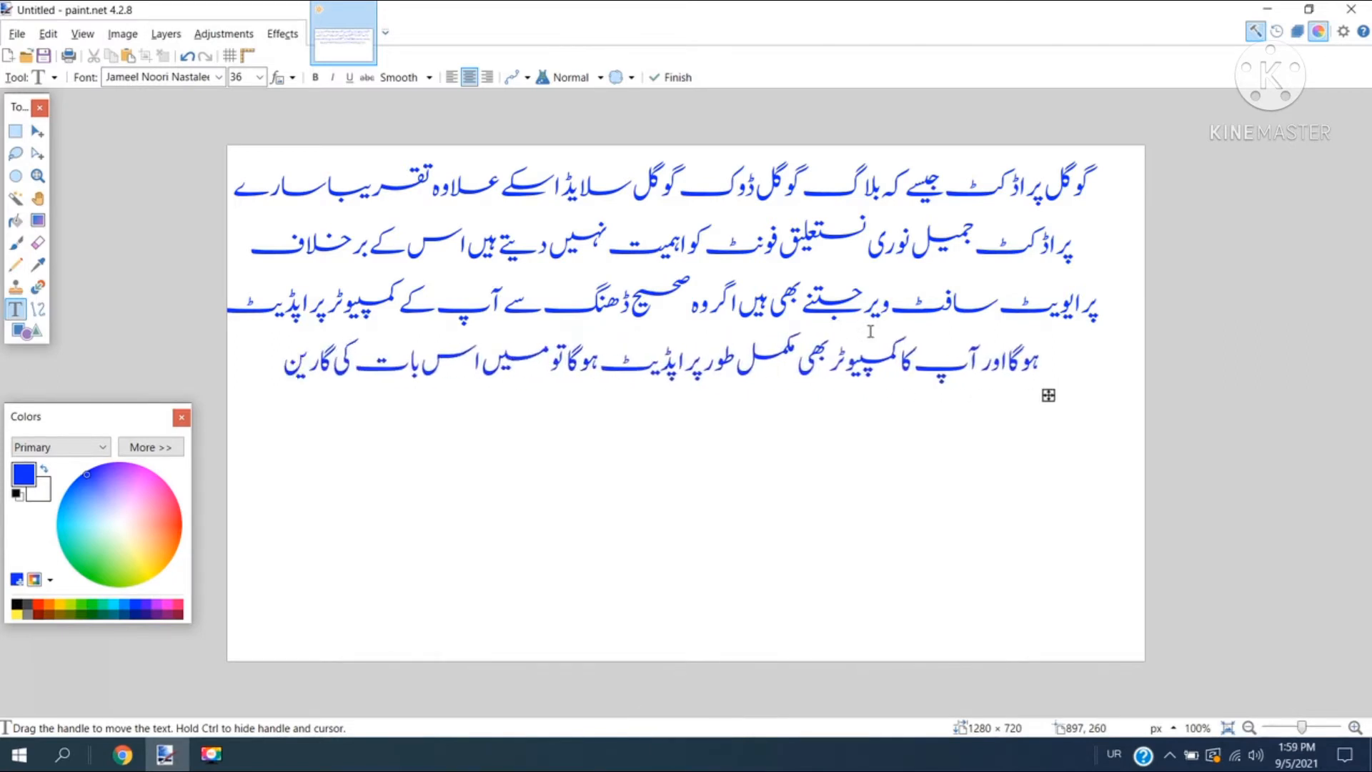
{"action": "key", "text": "BackSpace"}
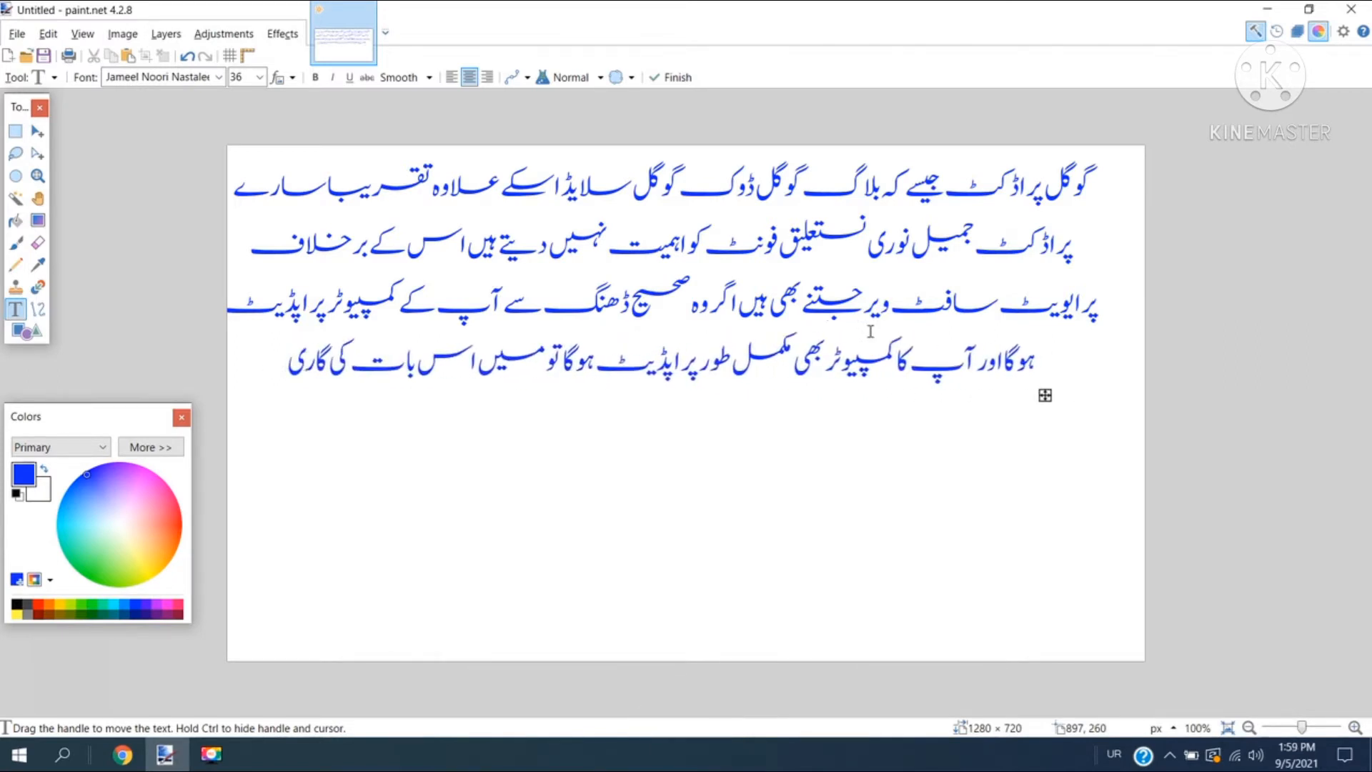
{"action": "type", "text": "ٹی دیتا ہوں "}
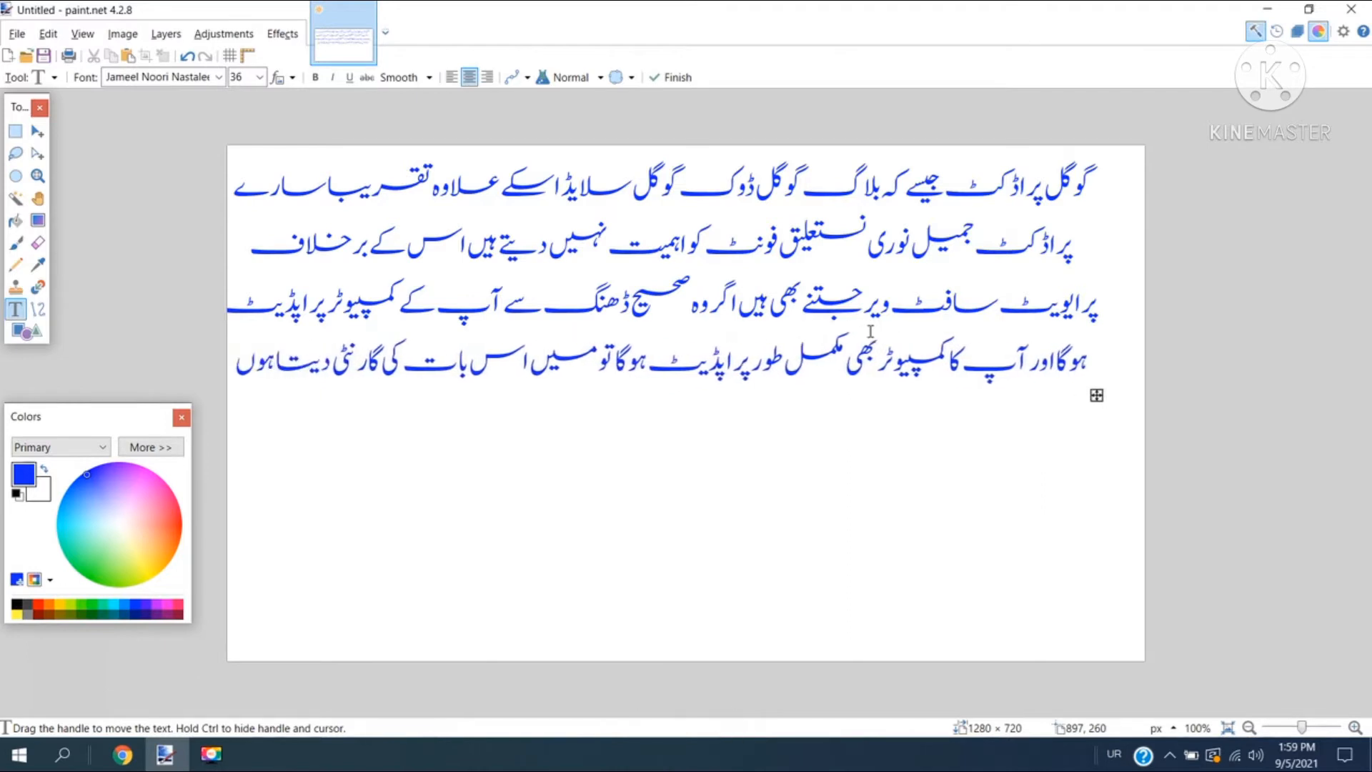
Add a fifth line reading "کہ آپ کہ کمپیوٹر میں جتنے بھی نیے فونٹ ہوں گے وہ سب آٹومیٹک آپ"
{"action": "type", "text": "کہ آپ کہ کمپیوٹر"}
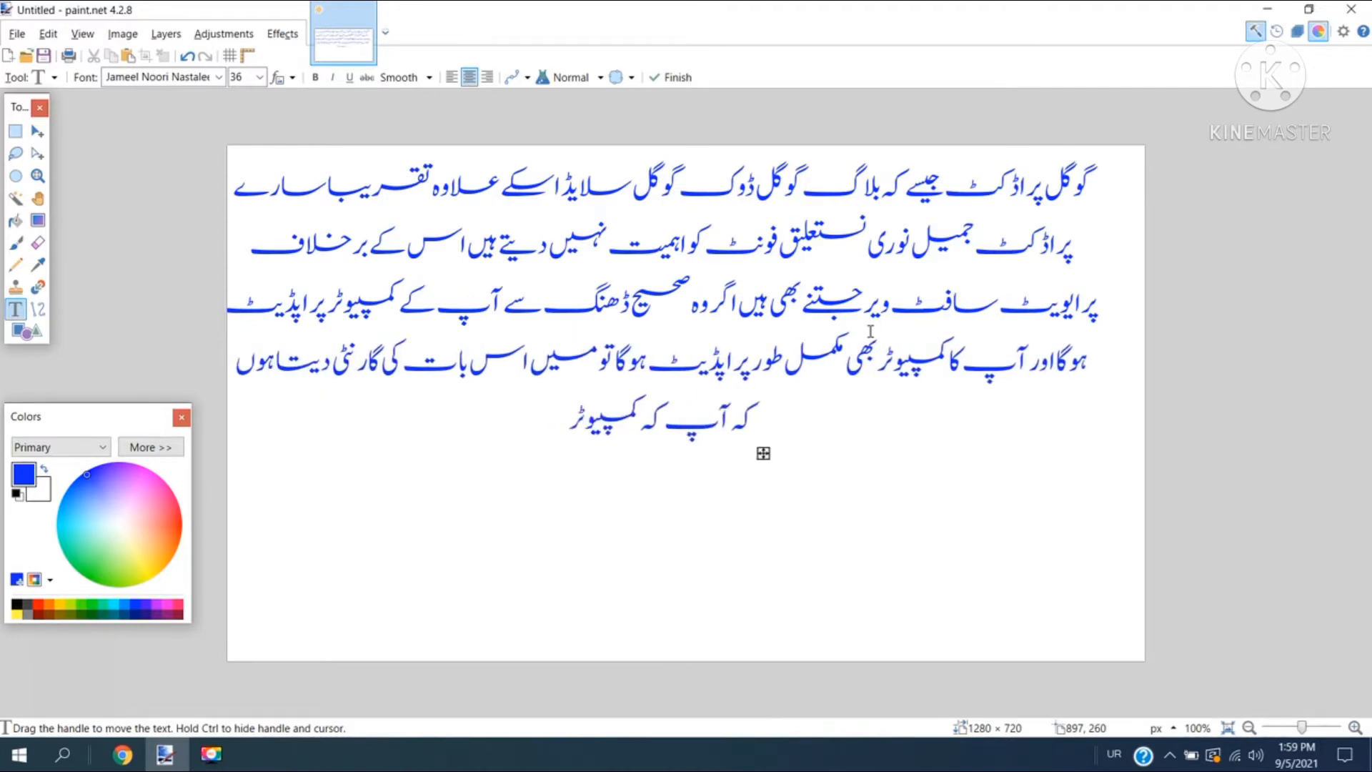
{"action": "type", "text": " میں جتنے"}
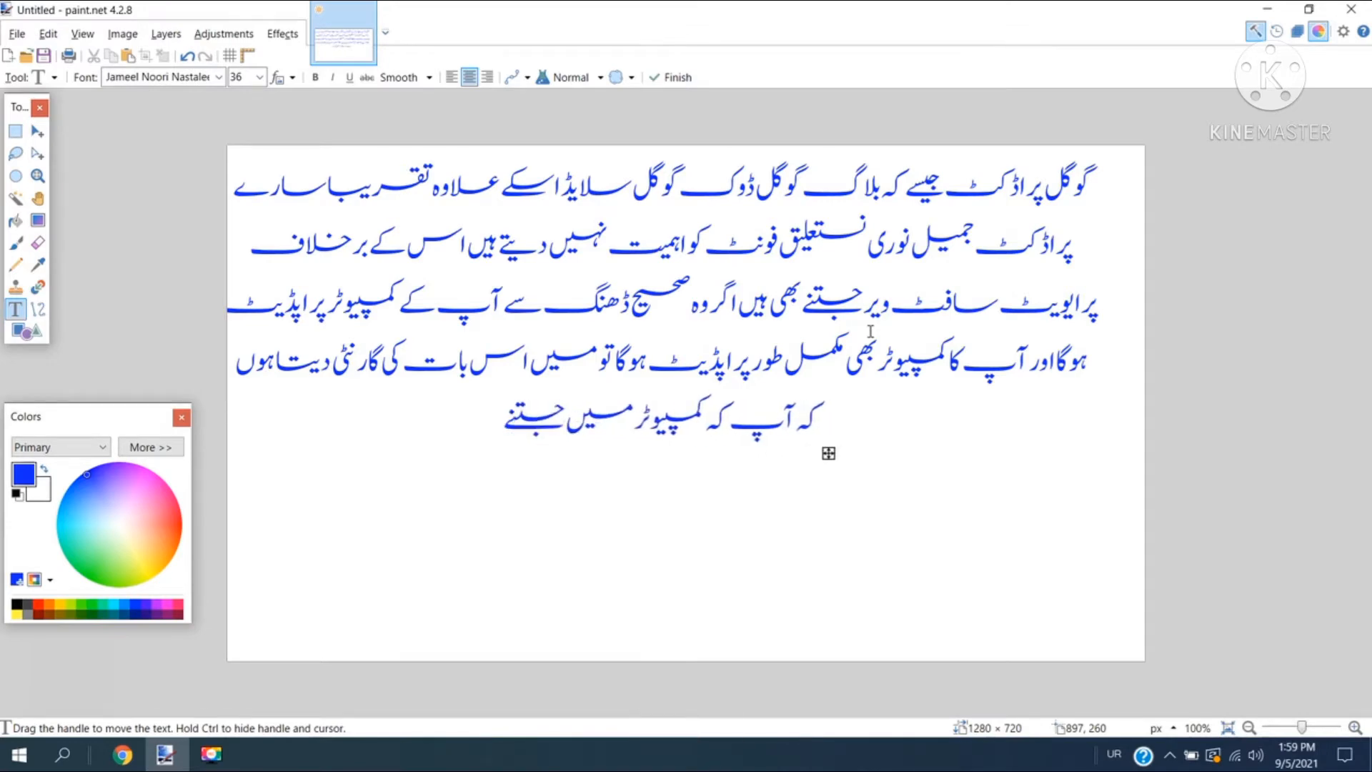
{"action": "type", "text": " بھی نئے فونٹ ہو"}
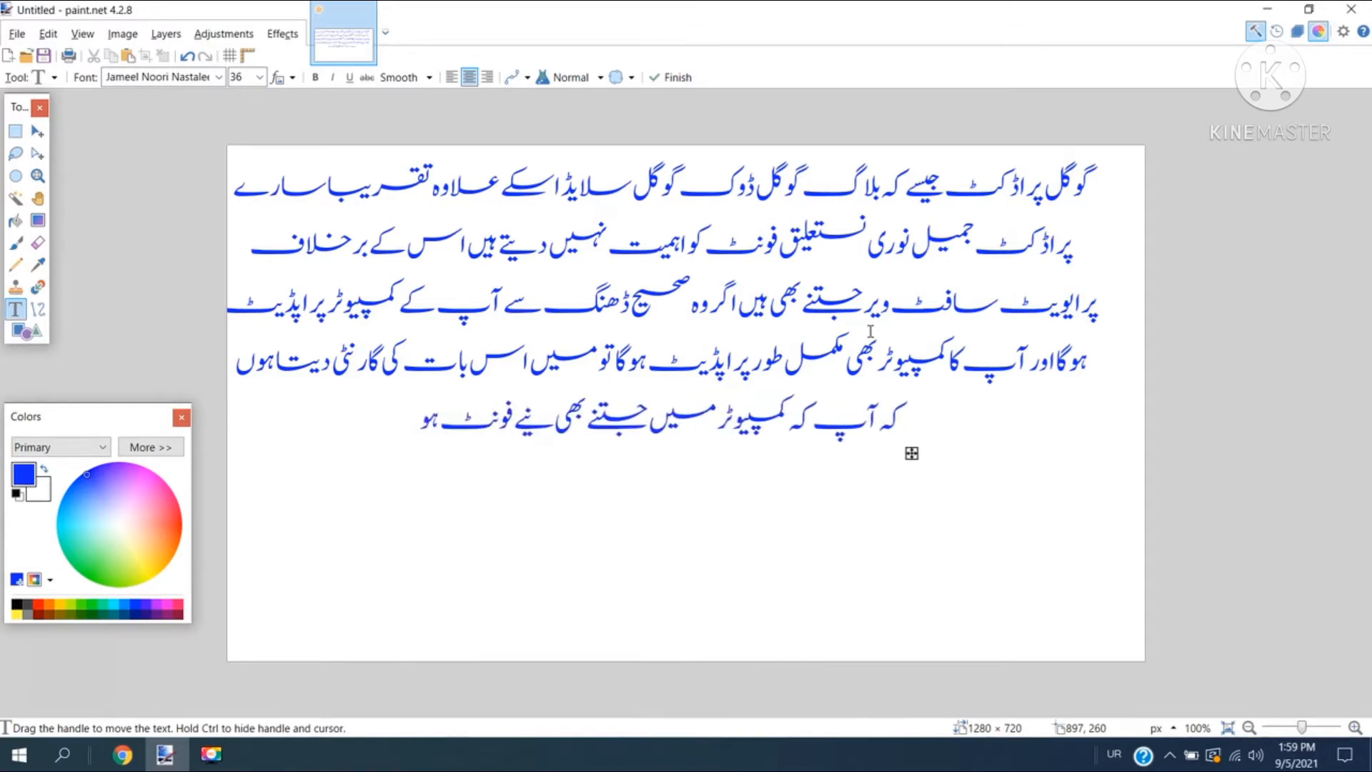
{"action": "type", "text": "ں گے وہ سب آٹومیٹ"}
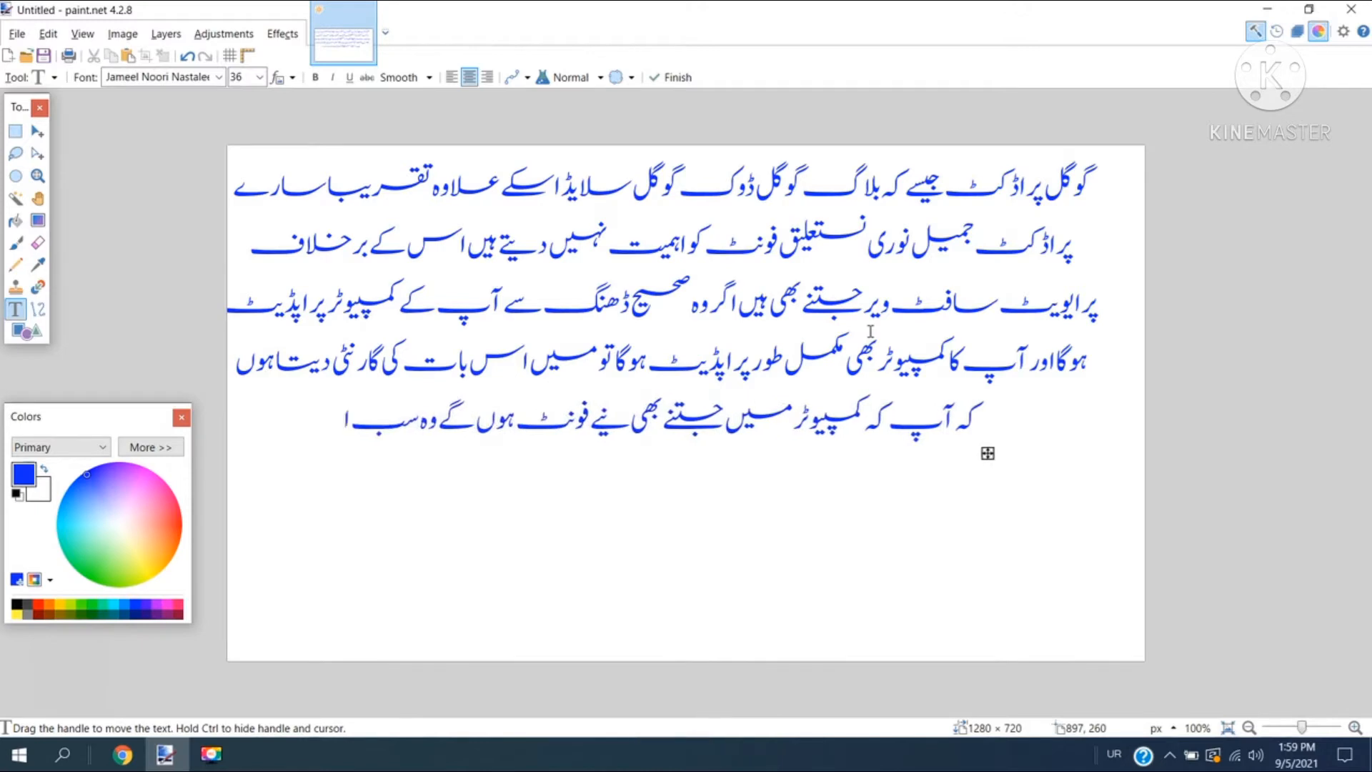
{"action": "type", "text": "ک آپ"}
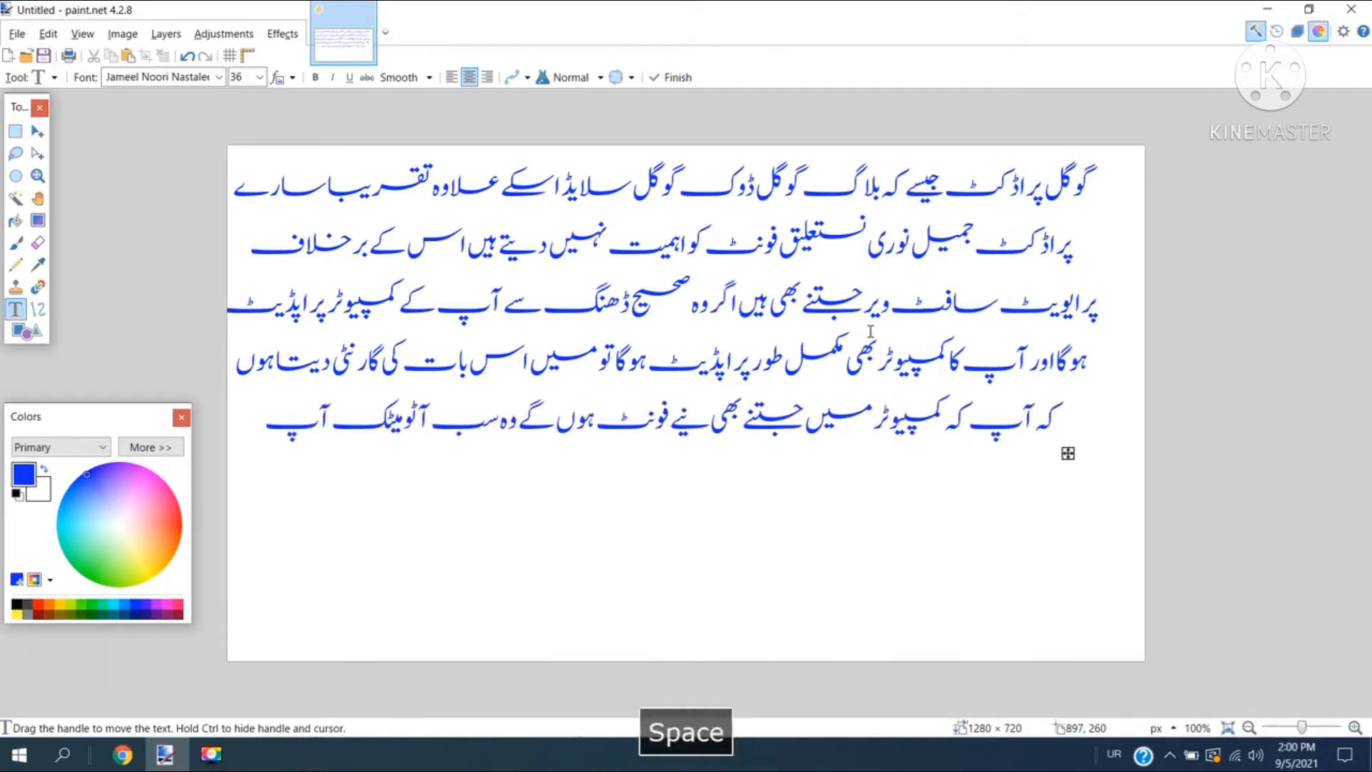
Add a sixth line reading "کے سافٹ ویر میں شو کر دے گا جیسے کے دیکھیے پینٹ ڈاٹ نیٹ میں ہی"
{"action": "key", "text": "Return"}
{"action": "type", "text": "کے"}
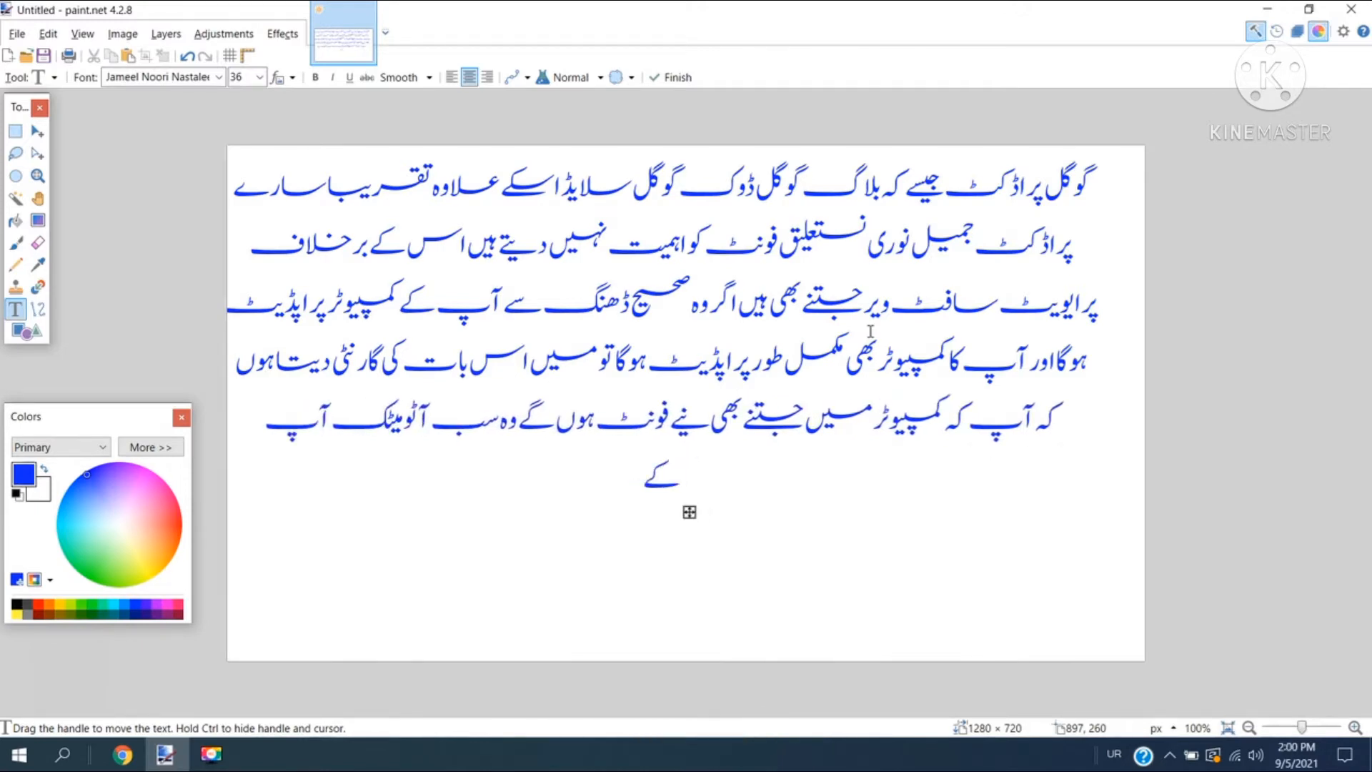
{"action": "type", "text": " سافٹ ویر"}
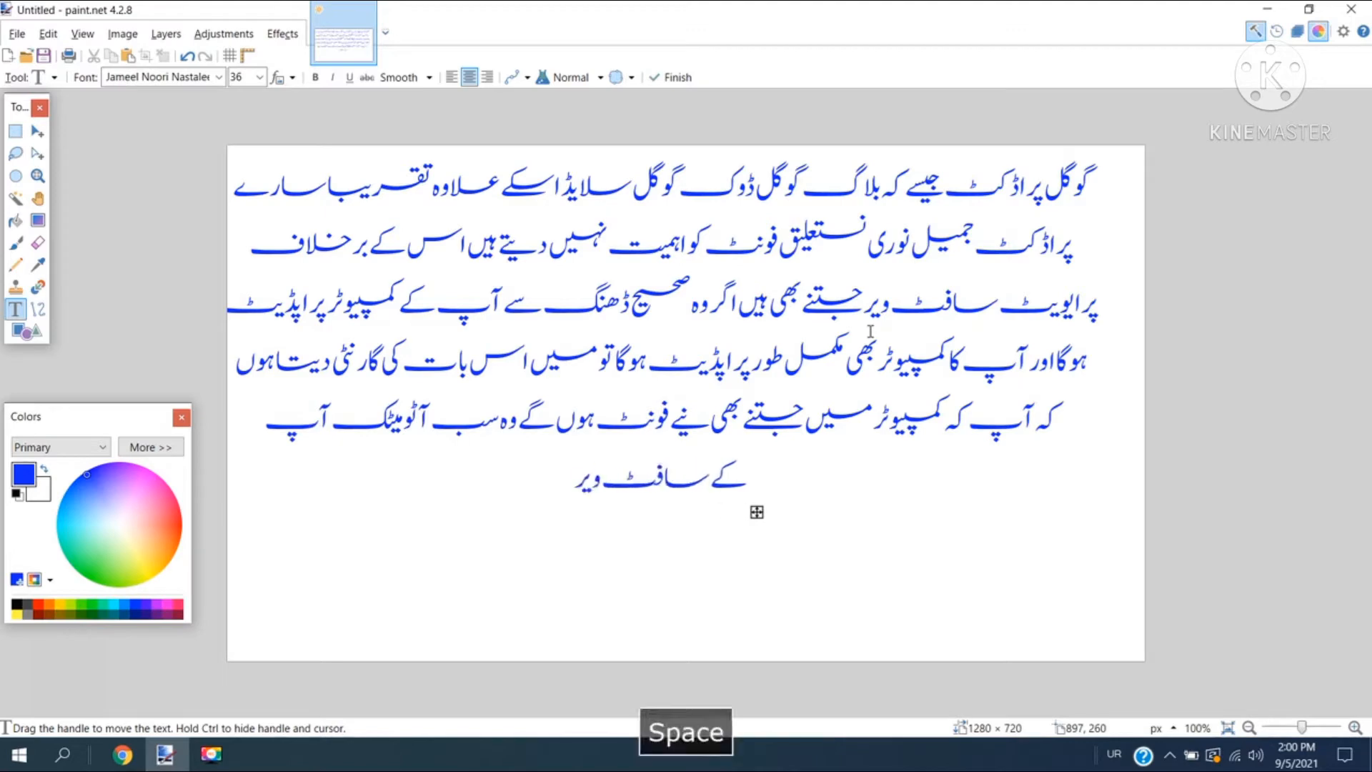
{"action": "type", "text": " میں شو کر دے گا"}
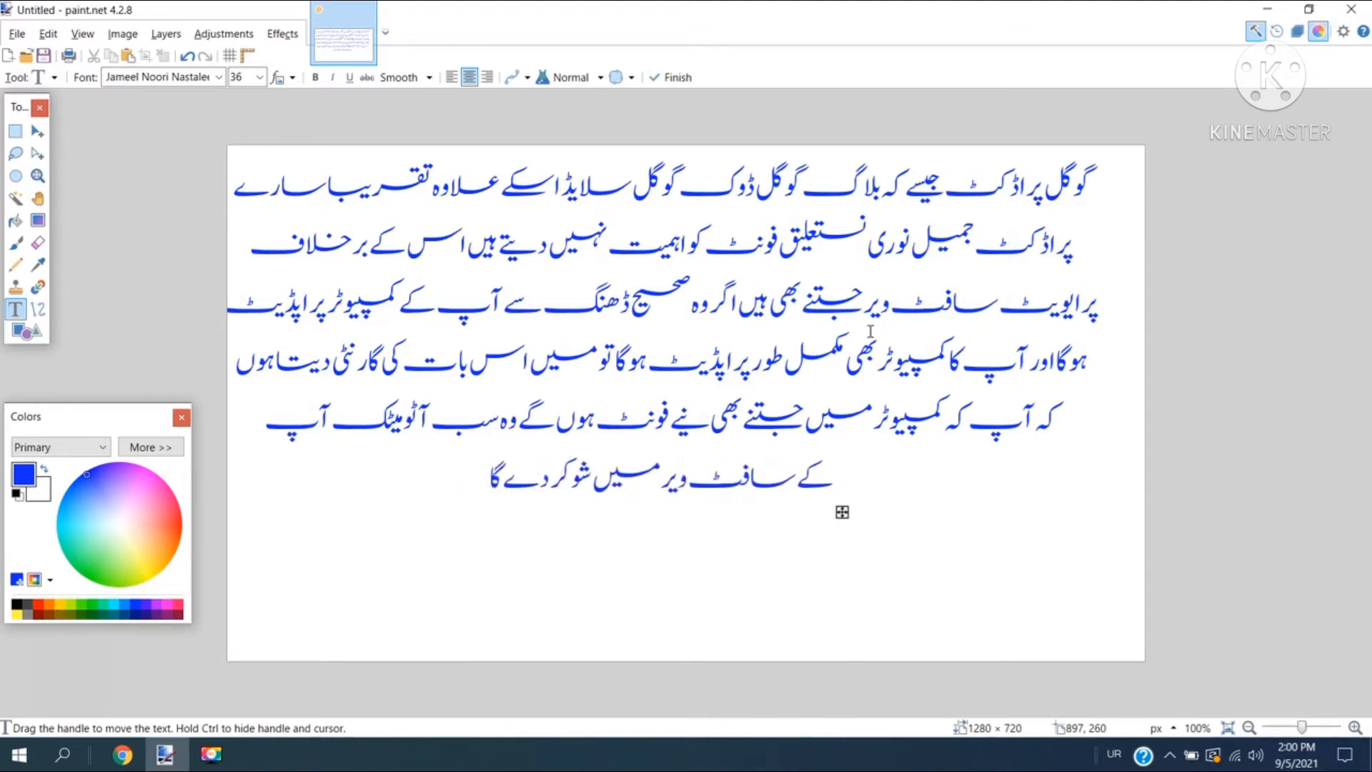
{"action": "type", "text": " جیسے کے دیک"}
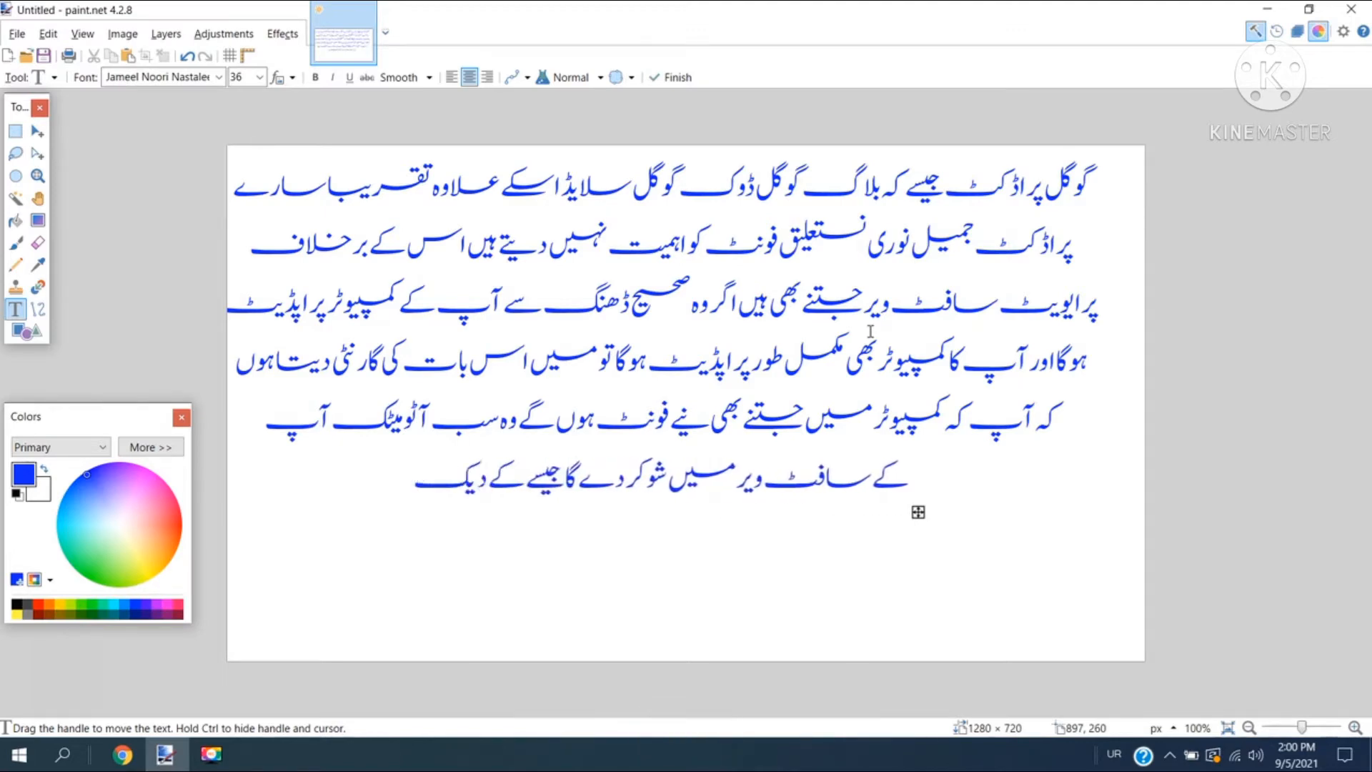
{"action": "type", "text": "ھیے پین"}
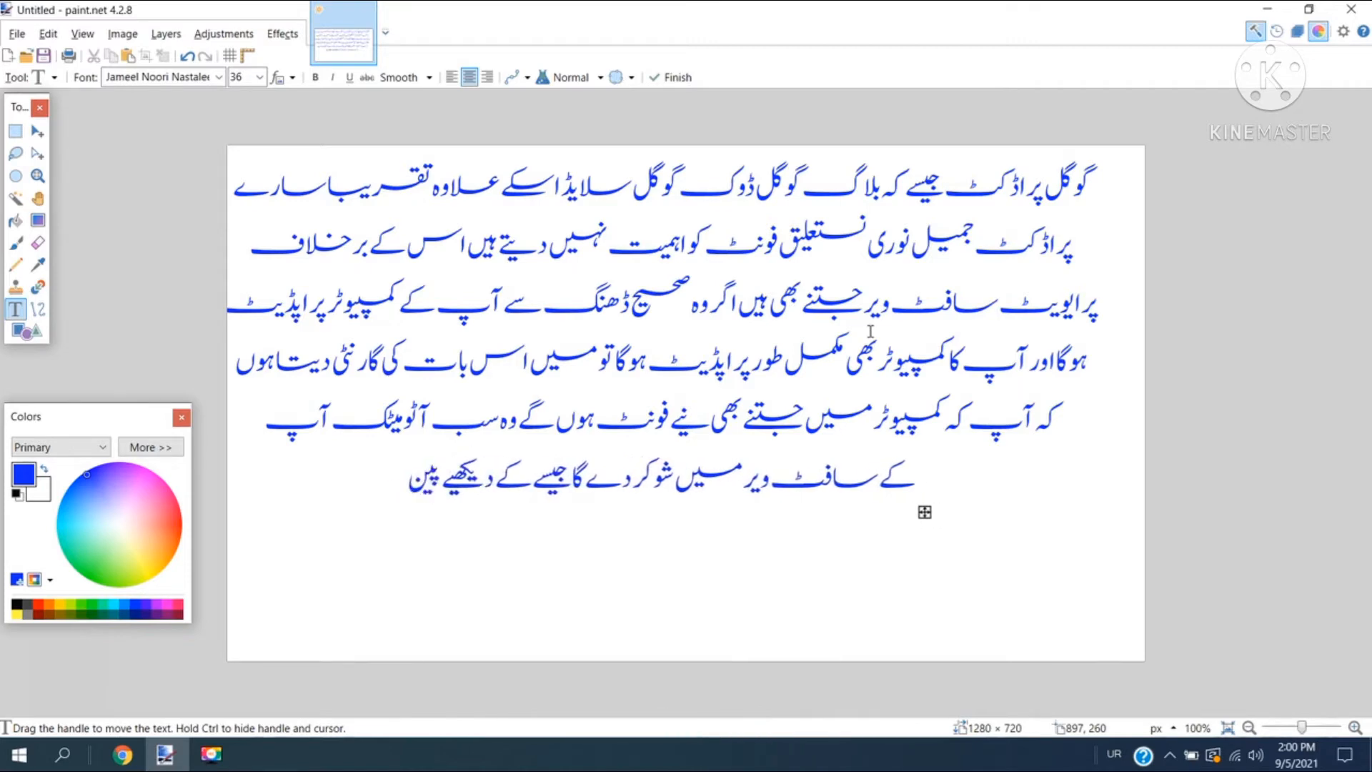
{"action": "type", "text": "ٹ ڈاٹ نیٹ میں ہی"}
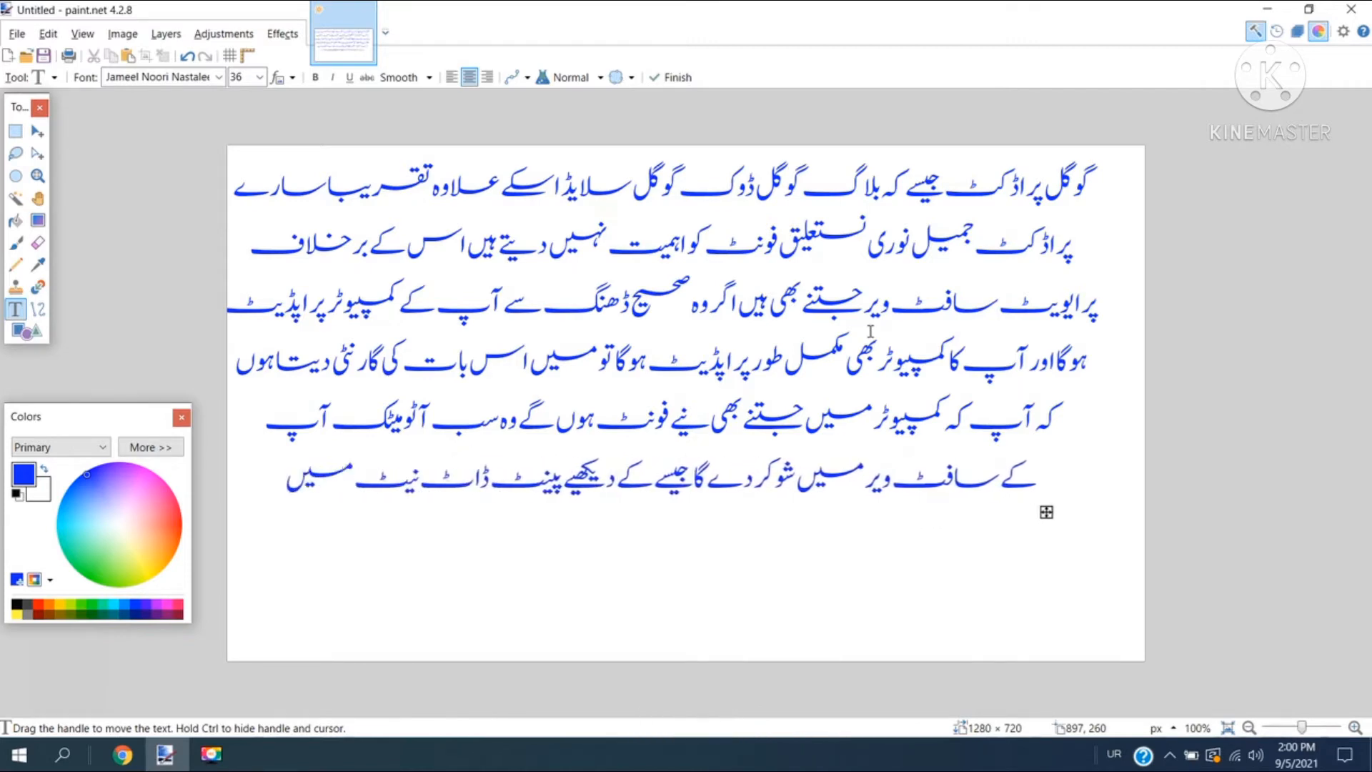
Examine the Jameel font entries in the text tool's list of installed fonts under screen magnification
{"action": "left_click", "coordinate": [219, 77]}
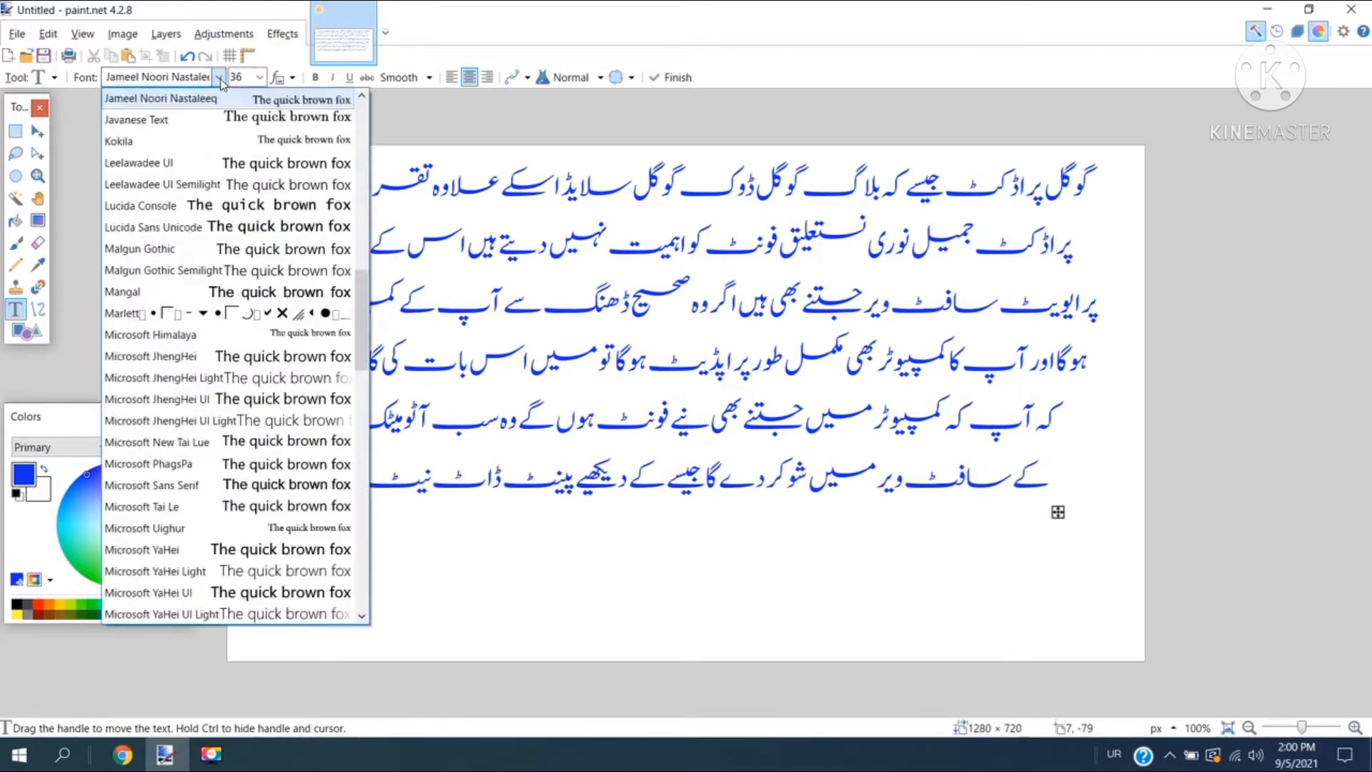
{"action": "left_click", "coordinate": [363, 97]}
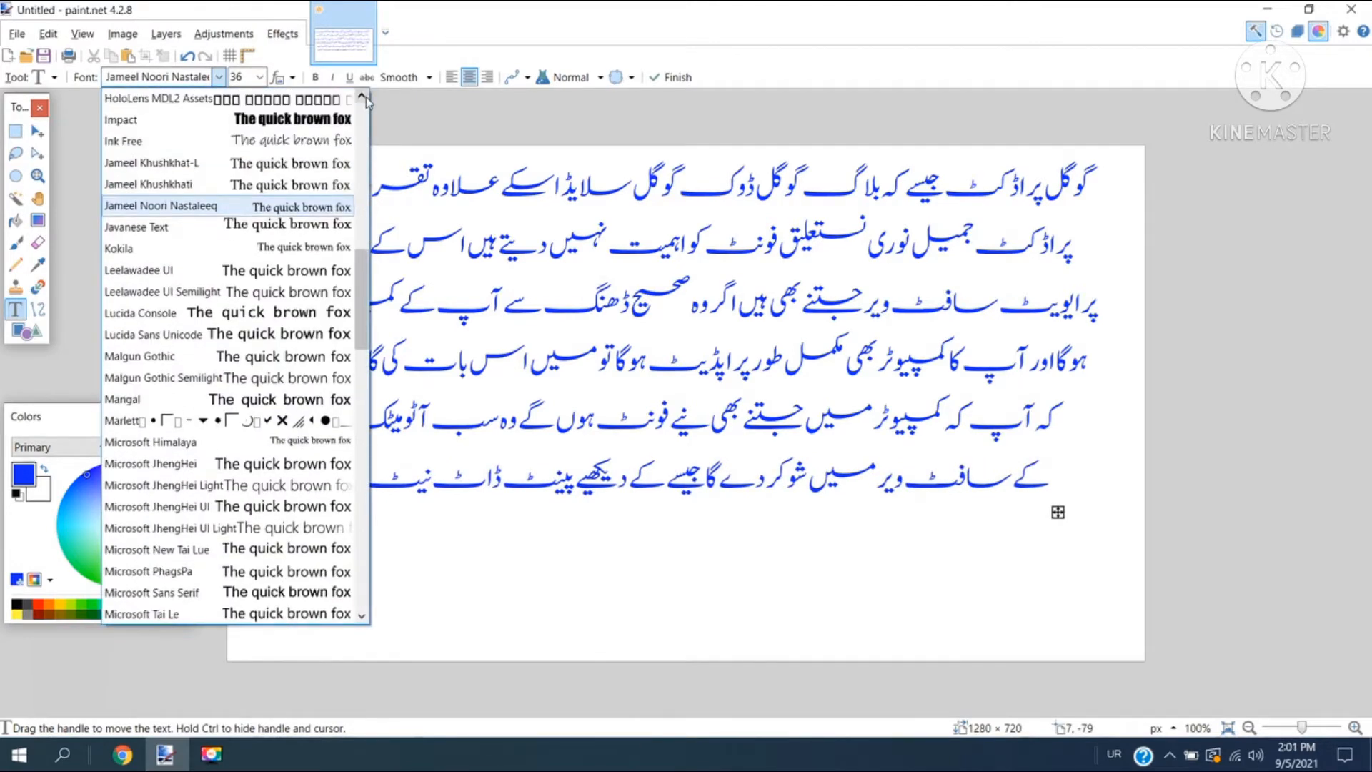
{"action": "key", "text": "super+plus"}
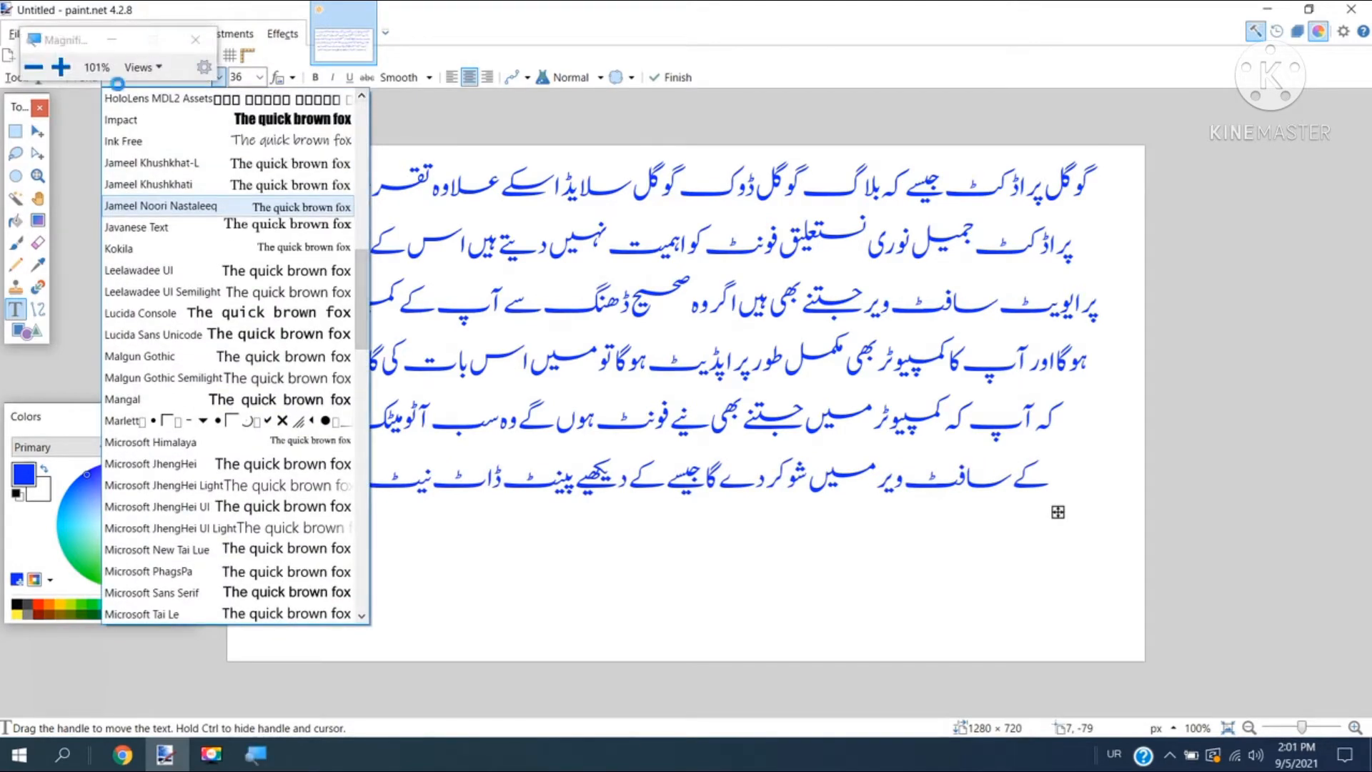
{"action": "left_click", "coordinate": [61, 67]}
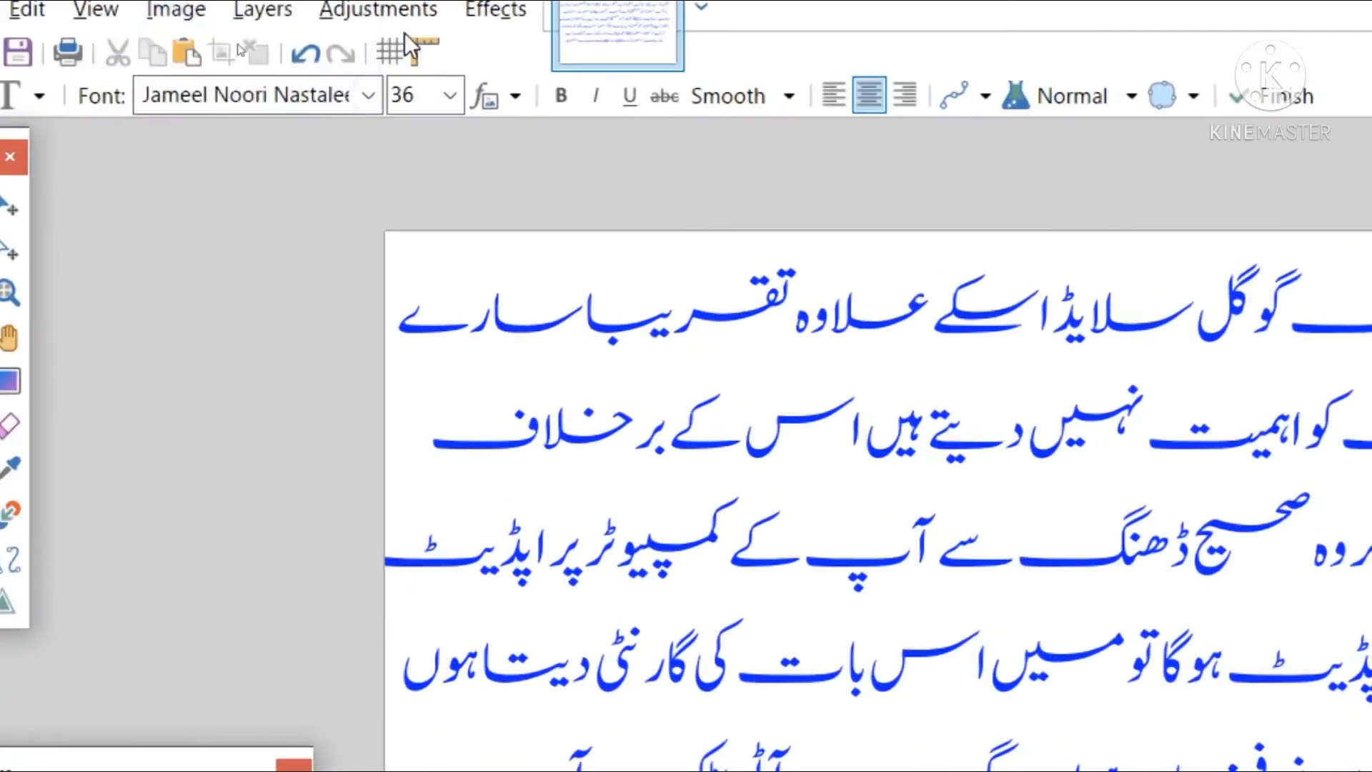
{"action": "left_click", "coordinate": [219, 77]}
{"action": "left_click", "coordinate": [652, 131]}
{"action": "left_click", "coordinate": [652, 131]}
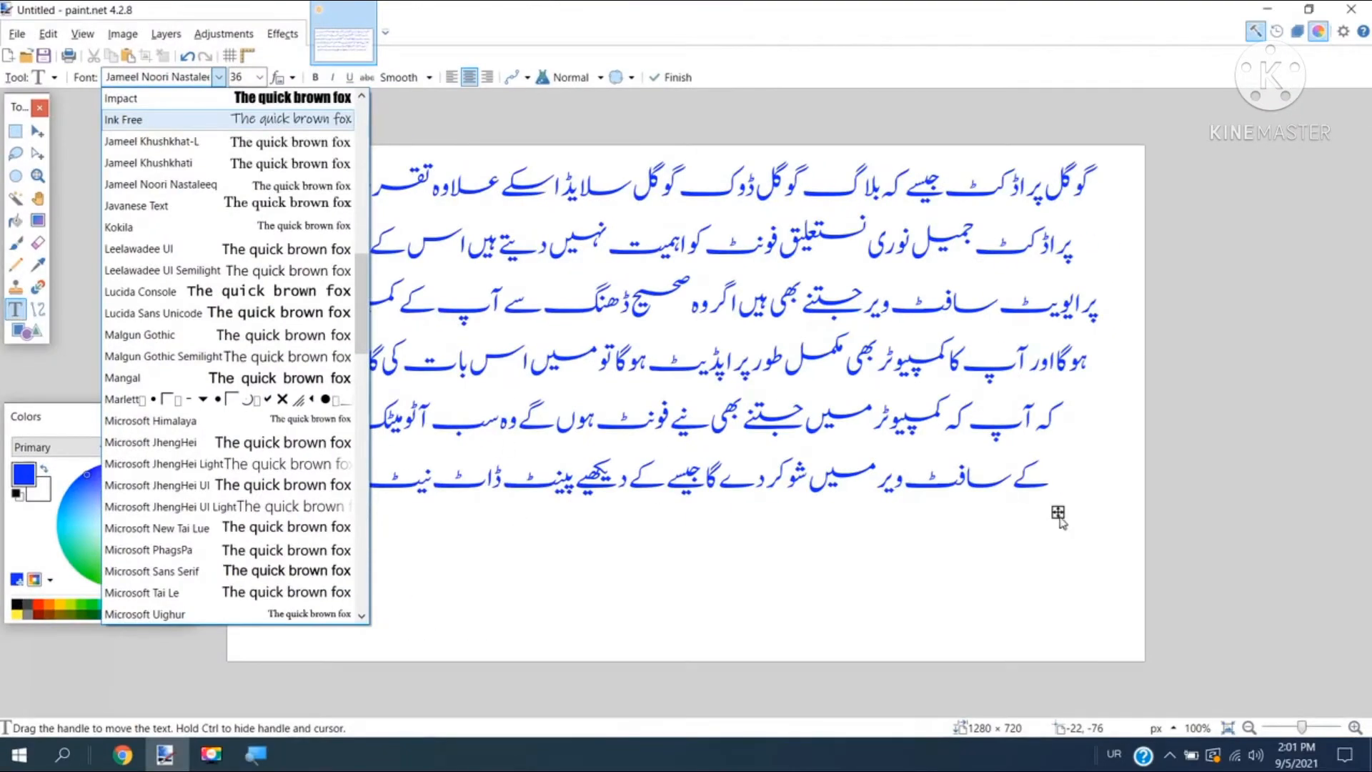
{"action": "left_click", "coordinate": [1058, 512]}
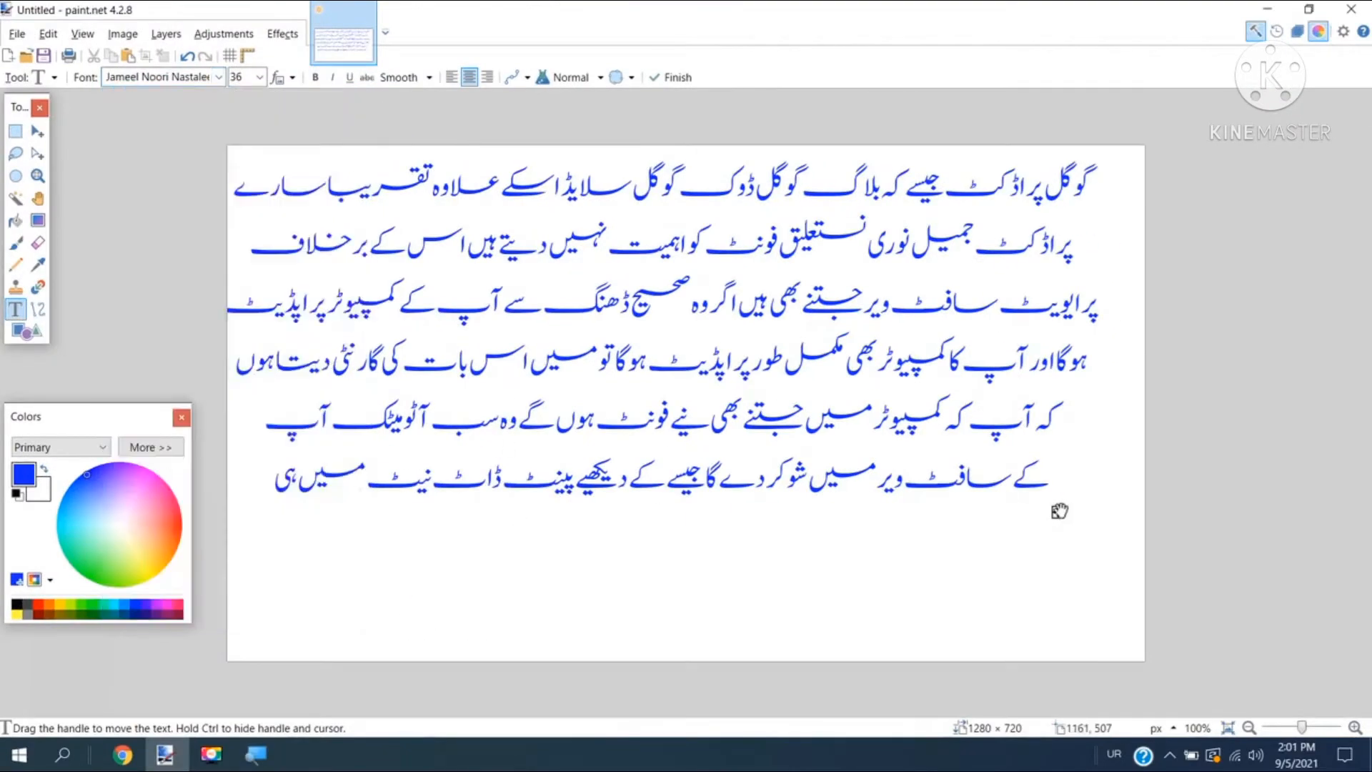
Complete the sixth line with "تین فونٹ" and start a seventh line with "جمیل خوشخطی ریگلر"
{"action": "type", "text": "تین"}
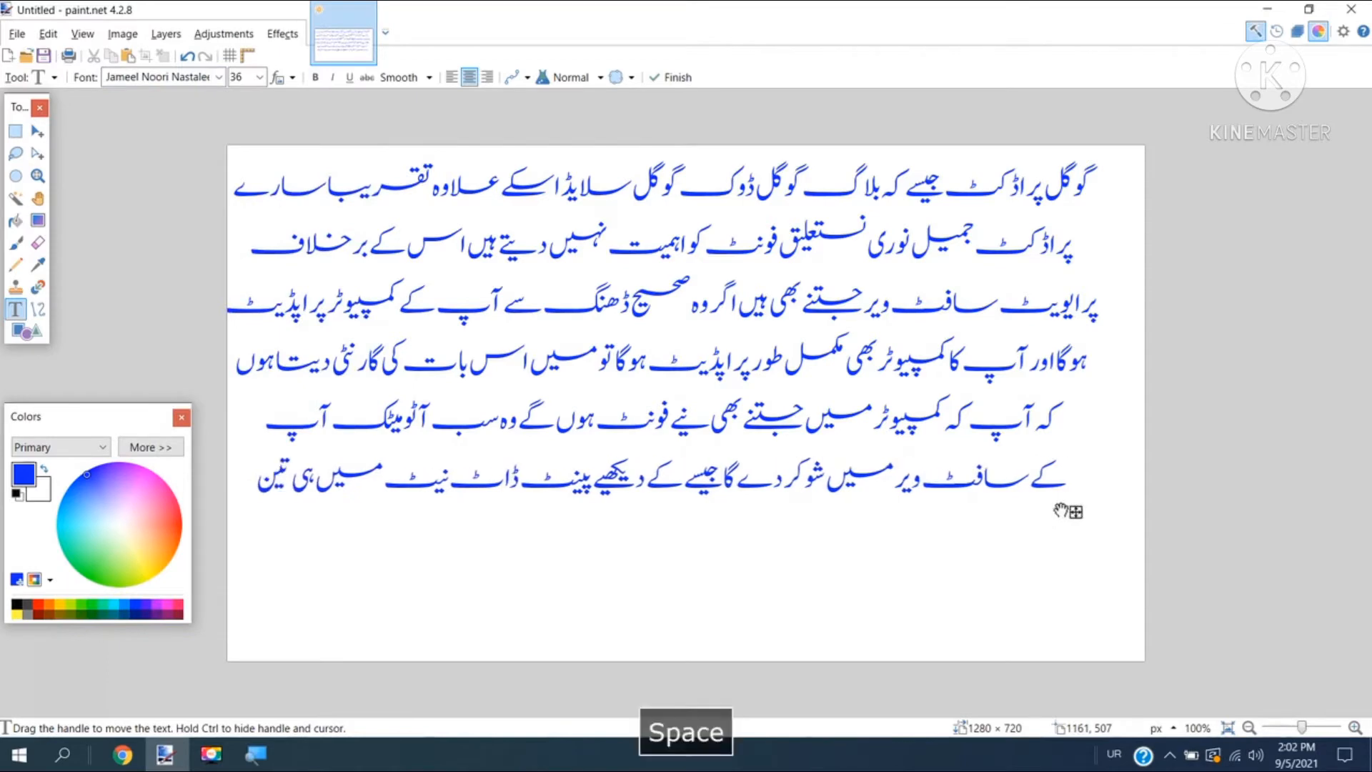
{"action": "type", "text": " فونٹ "}
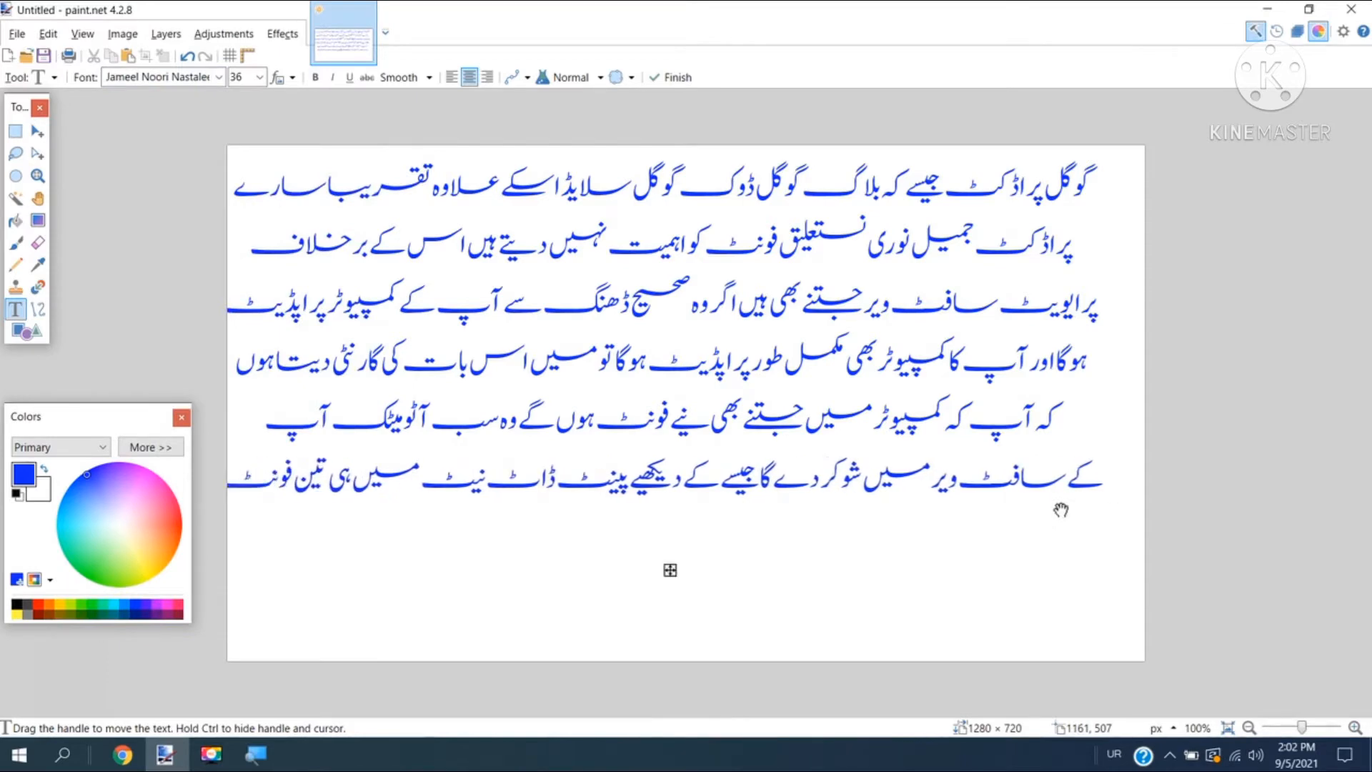
{"action": "type", "text": "جمیل خ"}
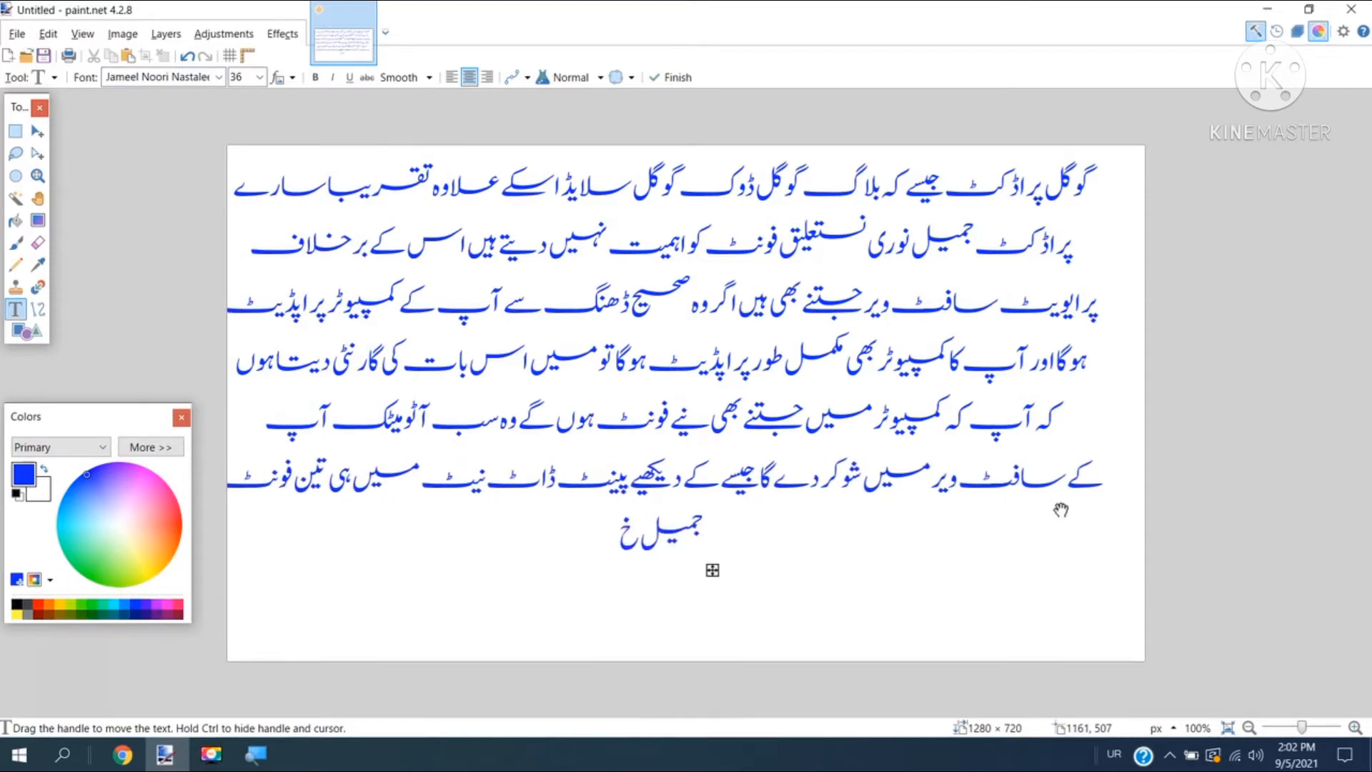
{"action": "type", "text": "وشخطی ریگلر"}
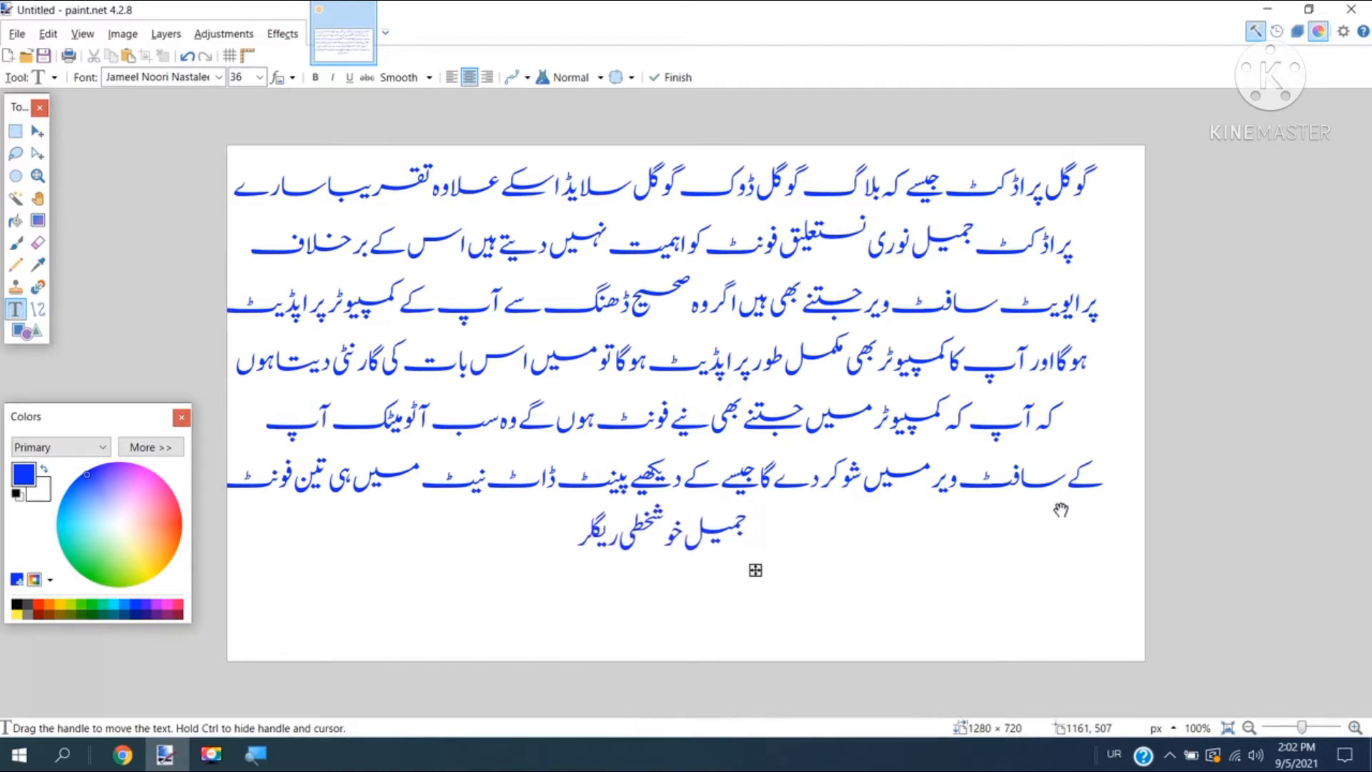
{"action": "type", "text": "، جمیل خوشخط"}
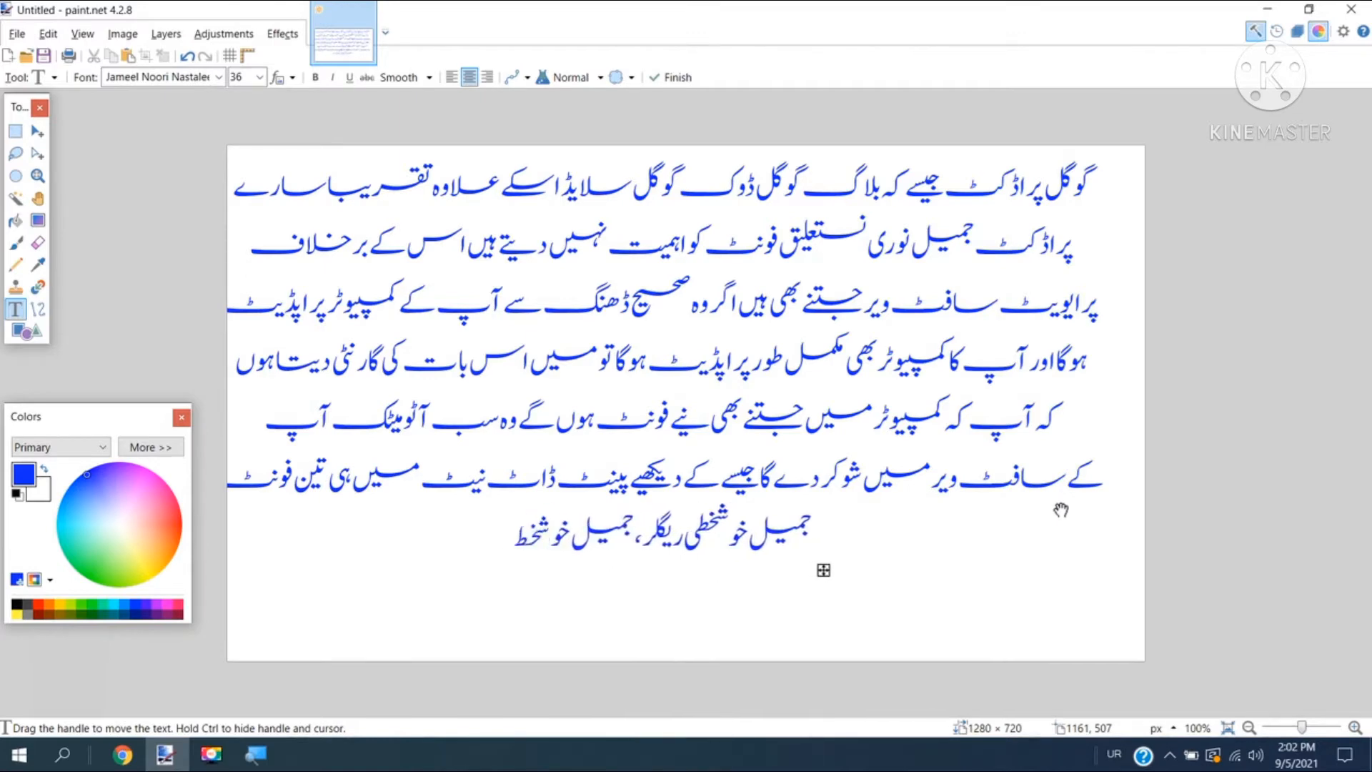
{"action": "type", "text": "ی"}
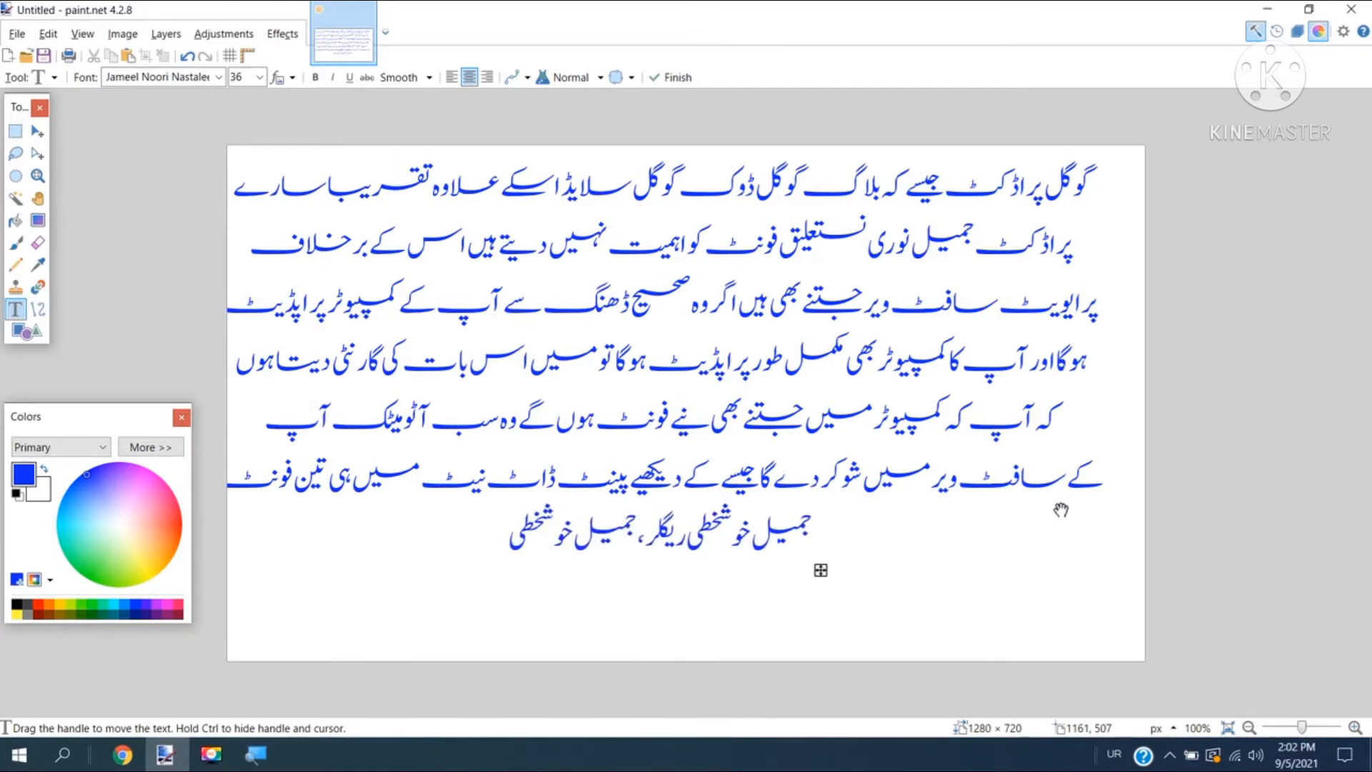
{"action": "key", "text": "BackSpace"}
{"action": "key", "text": "BackSpace"}
{"action": "key", "text": "BackSpace"}
{"action": "key", "text": "BackSpace"}
{"action": "key", "text": "BackSpace"}
{"action": "key", "text": "BackSpace"}
{"action": "key", "text": "BackSpace"}
{"action": "key", "text": "BackSpace"}
{"action": "key", "text": "BackSpace"}
{"action": "key", "text": "BackSpace"}
{"action": "key", "text": "BackSpace"}
{"action": "key", "text": "BackSpace"}
{"action": "key", "text": "BackSpace"}
Continue the seventh line with the font names "،، جمیل نوری نستعلیق، جمیل نستعلیق کشیدہ،"
{"action": "type", "text": "،، جمیل"}
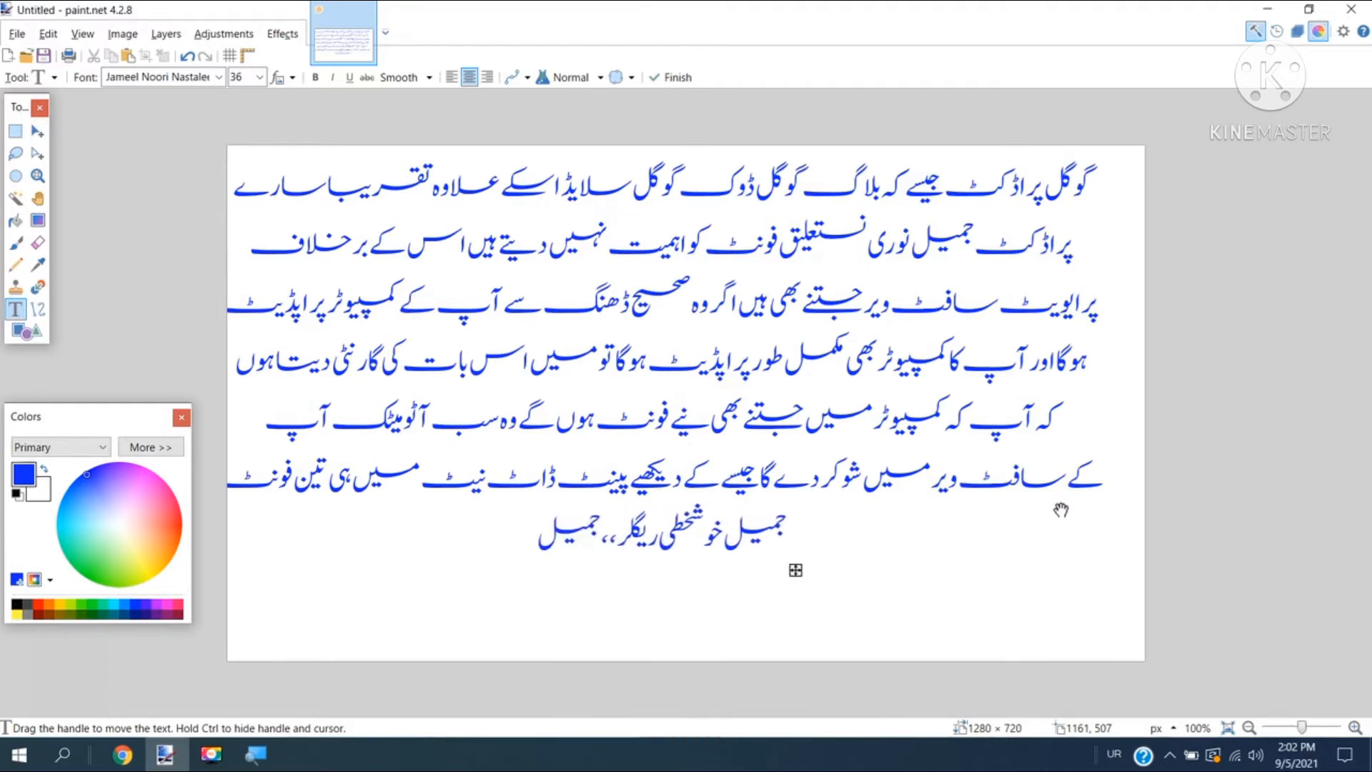
{"action": "type", "text": " نوری نستعلیق، "}
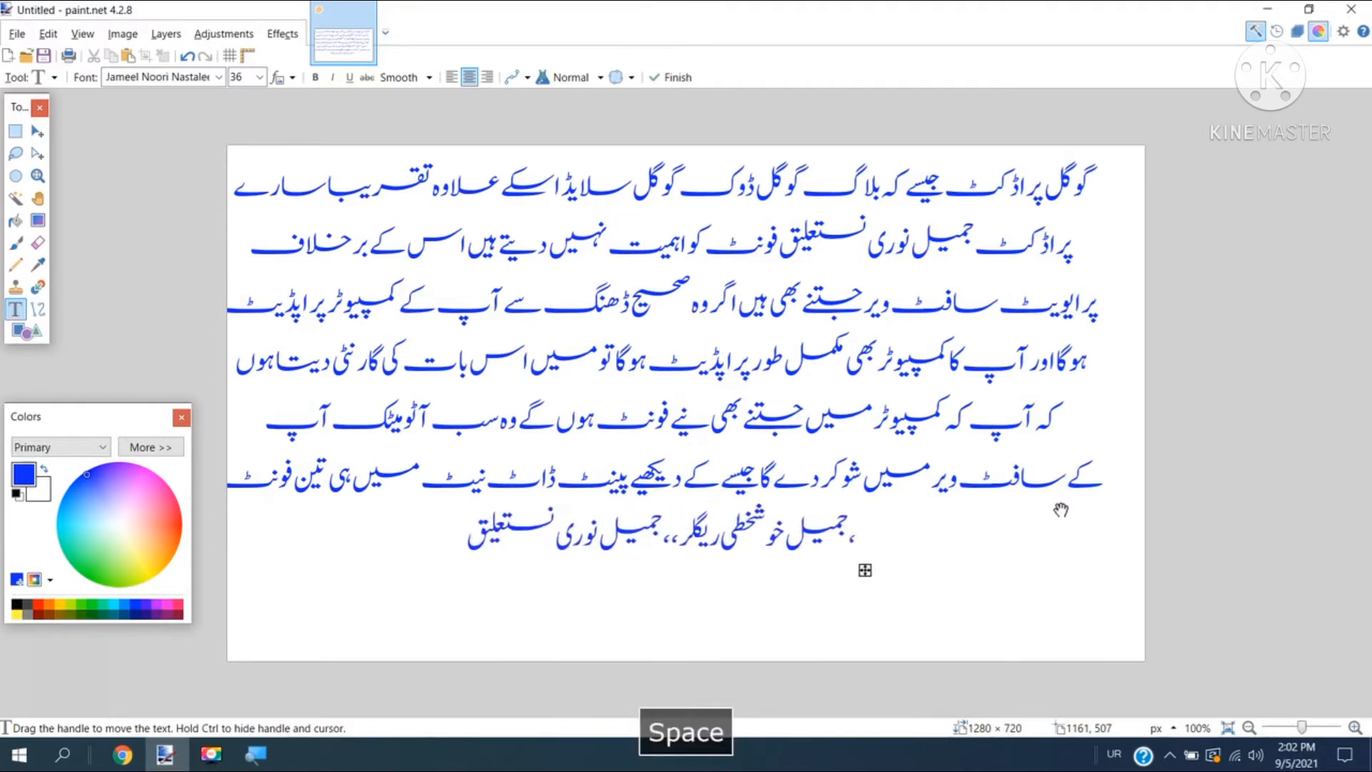
{"action": "type", "text": "جمیل نستعلی"}
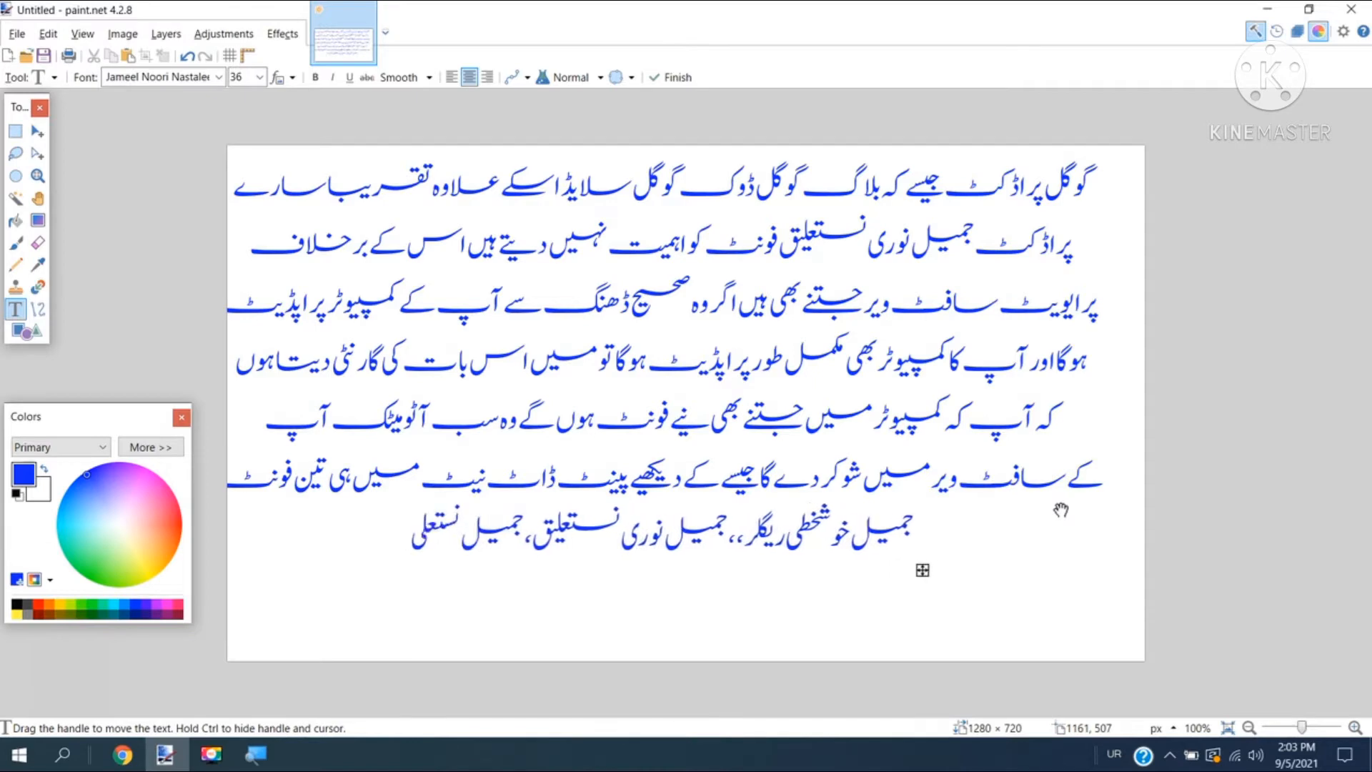
{"action": "type", "text": "ق کشیدہ،"}
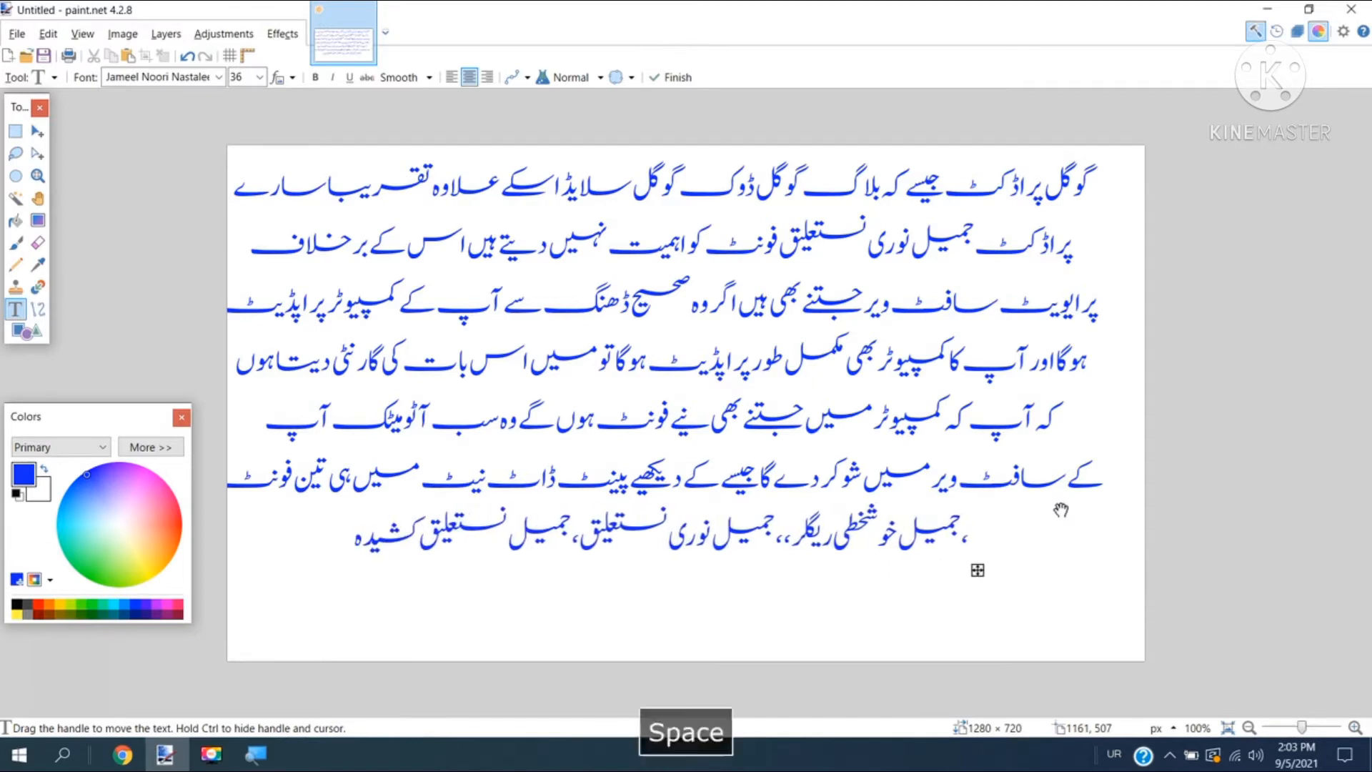
End the seventh line with "موجود ہیں جیسا کی آپ نے" and begin the eighth with "ابھی دیکھا"
{"action": "type", "text": " موجود ہیں جبسا"}
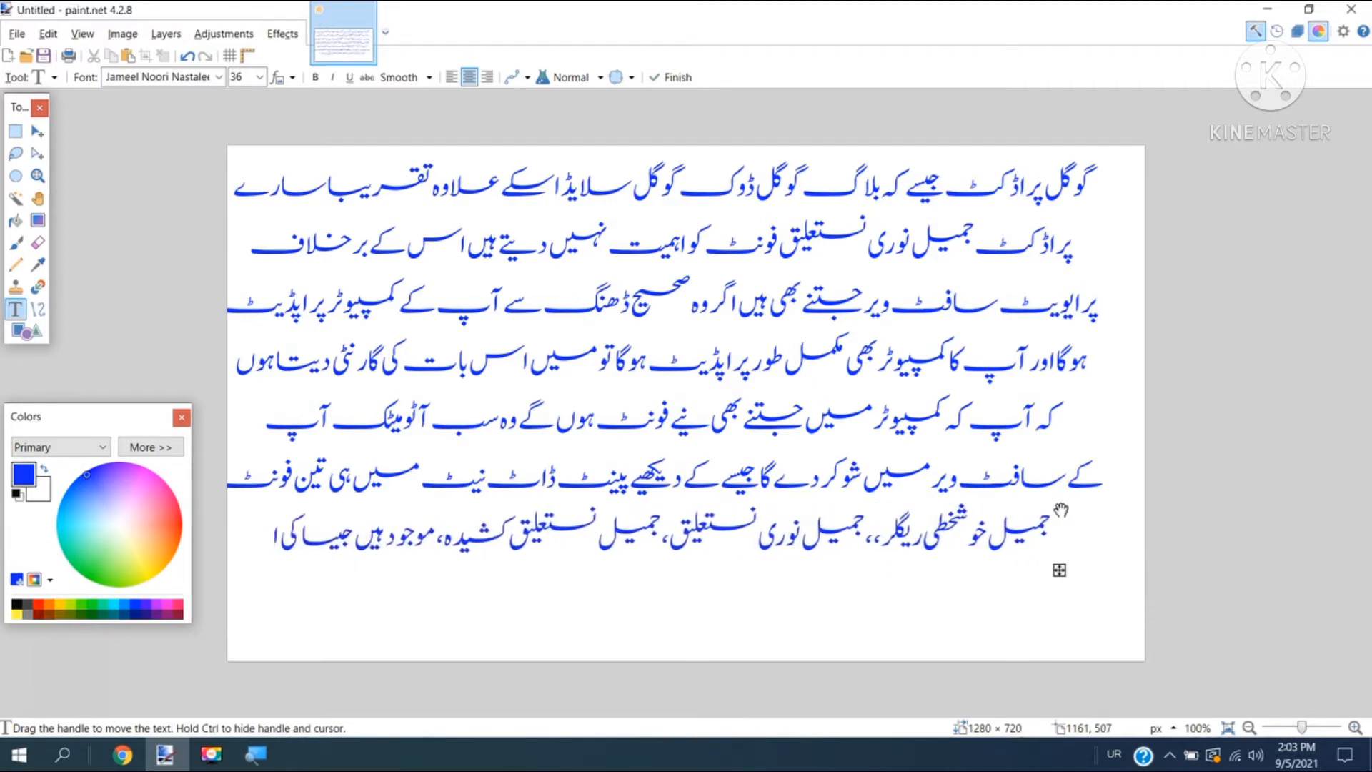
{"action": "type", "text": " کی آپ نے ابھی"}
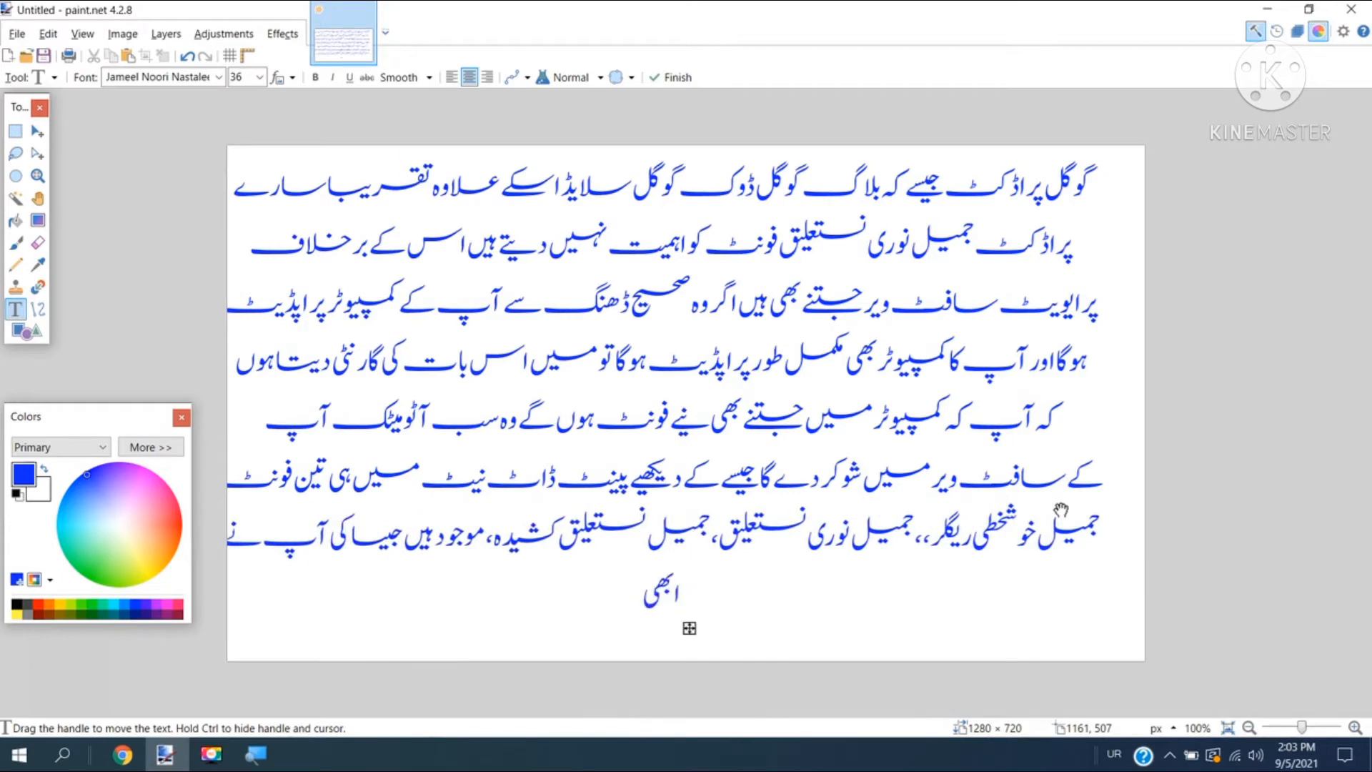
{"action": "type", "text": " دیکھا"}
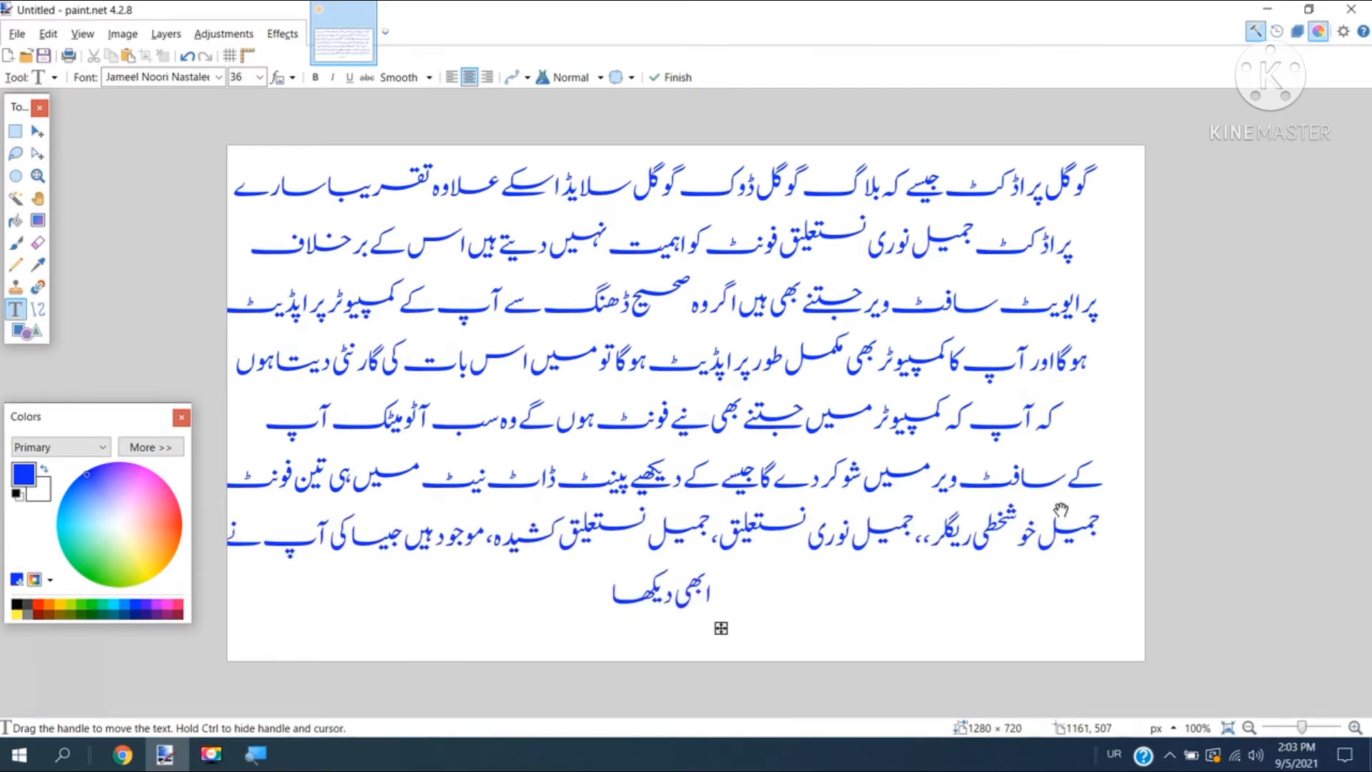
Set the text size to 28 and continue the eighth line with "اسی طرح مواوی وڈیو ایڈٹر میں دکھاتا ہوں"
{"action": "left_click", "coordinate": [261, 78]}
{"action": "left_click", "coordinate": [246, 258]}
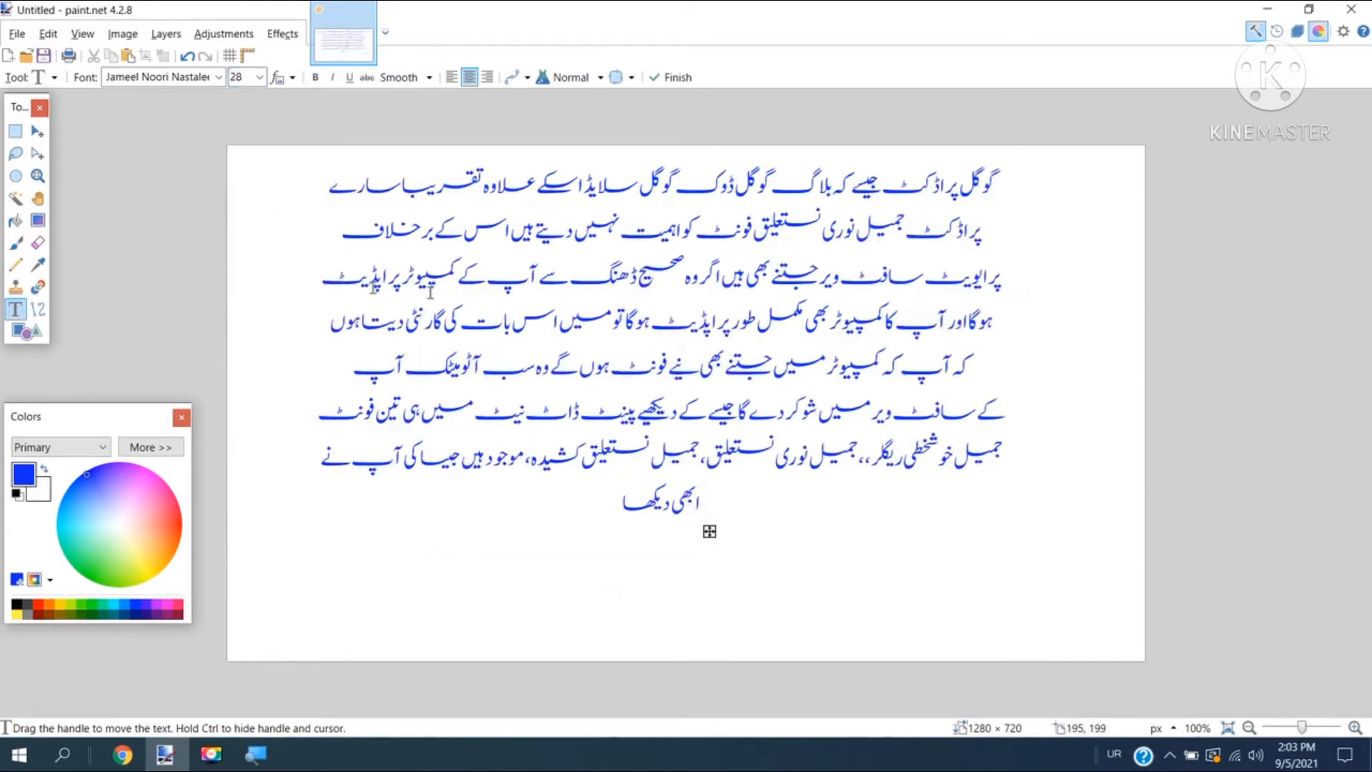
{"action": "type", "text": "اسی طرح"}
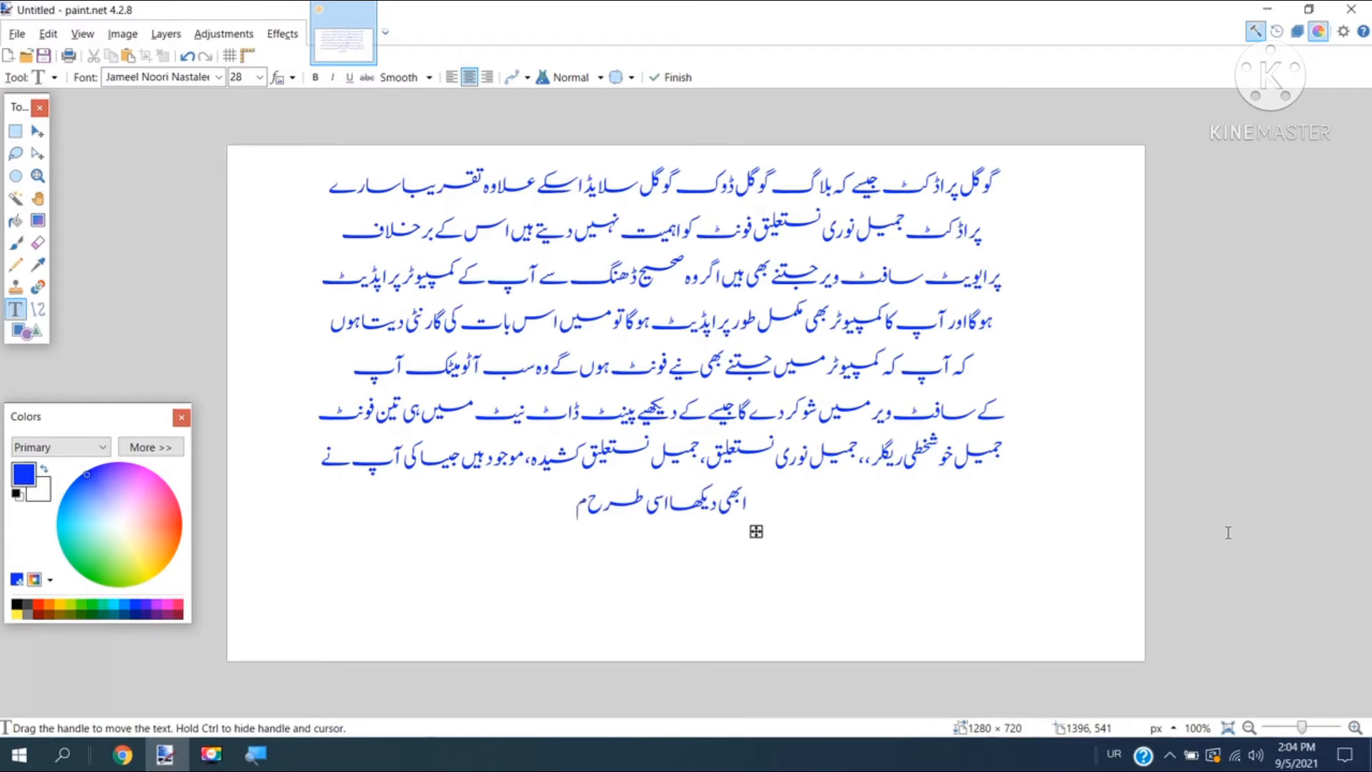
{"action": "type", "text": " مواوی وڈیوایڈٹ"}
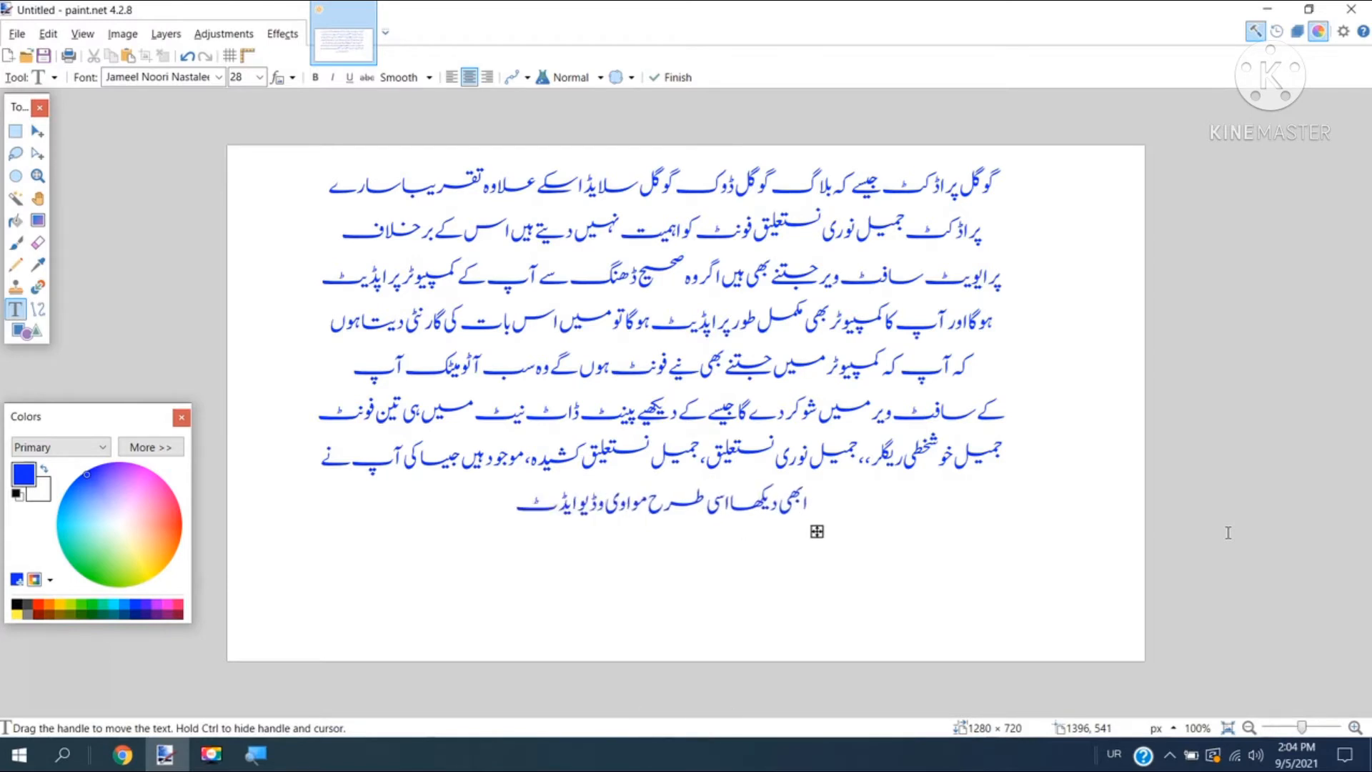
{"action": "type", "text": "ر میں دکھاتا ہوں وہ"}
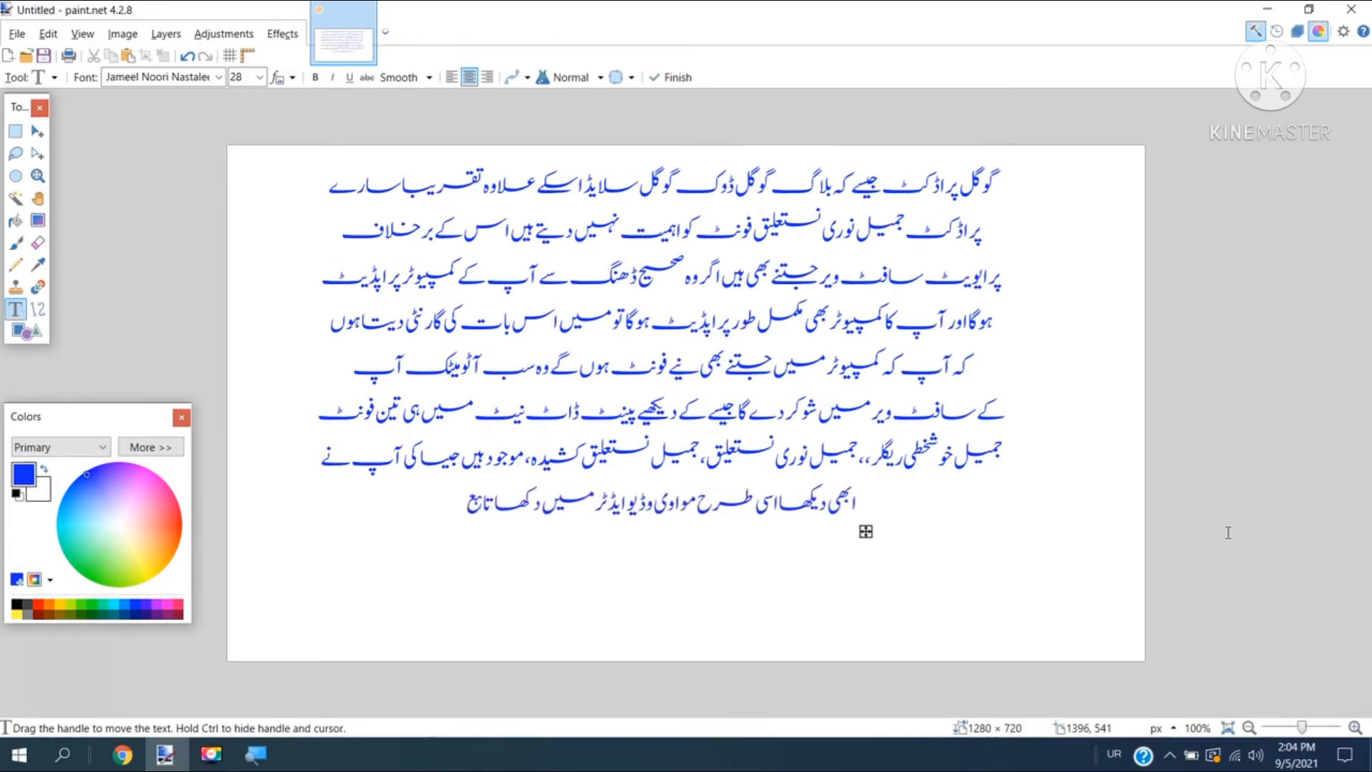
Finish the eighth line with "وہاں بھی یہ تینوں فونٹ موجود ہیں چلیے دیکھیں گے"
{"action": "type", "text": "ا"}
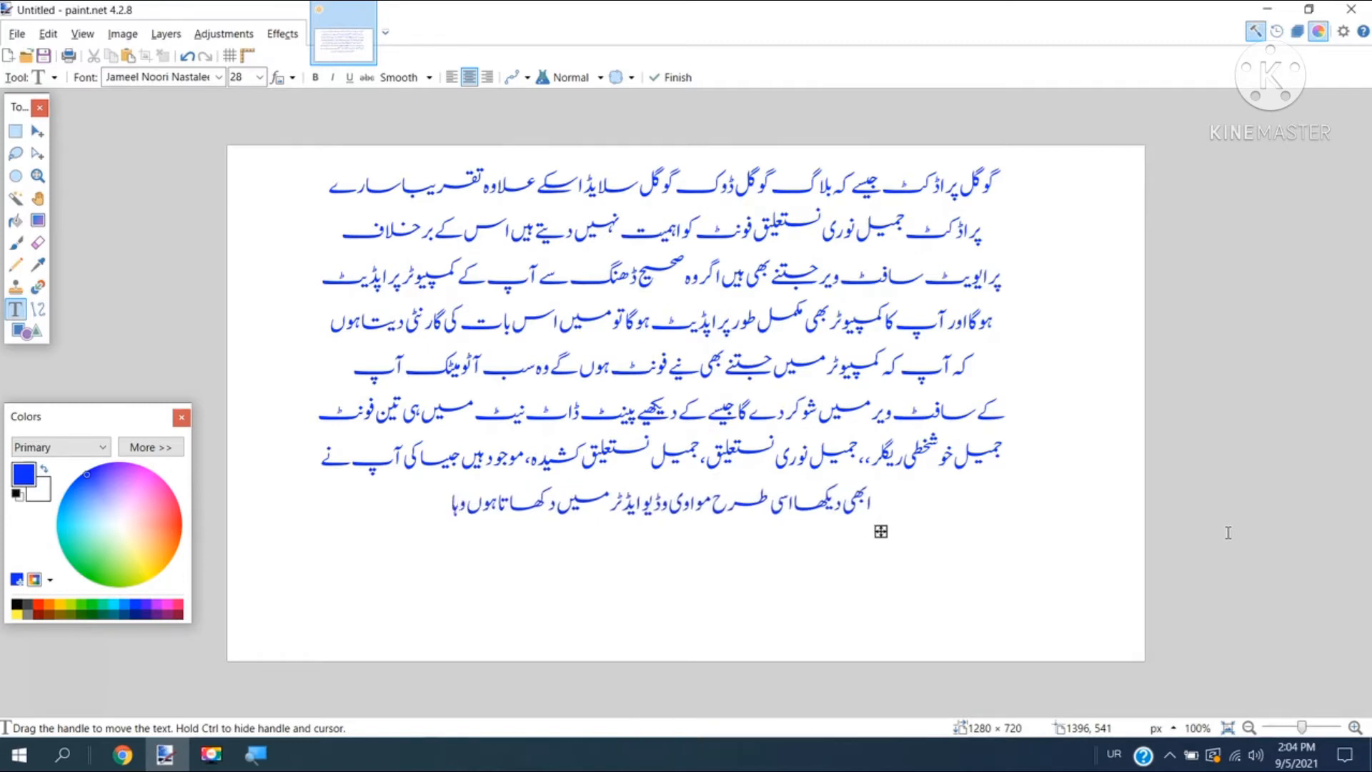
{"action": "type", "text": "ں بھی یہ تینوں ف"}
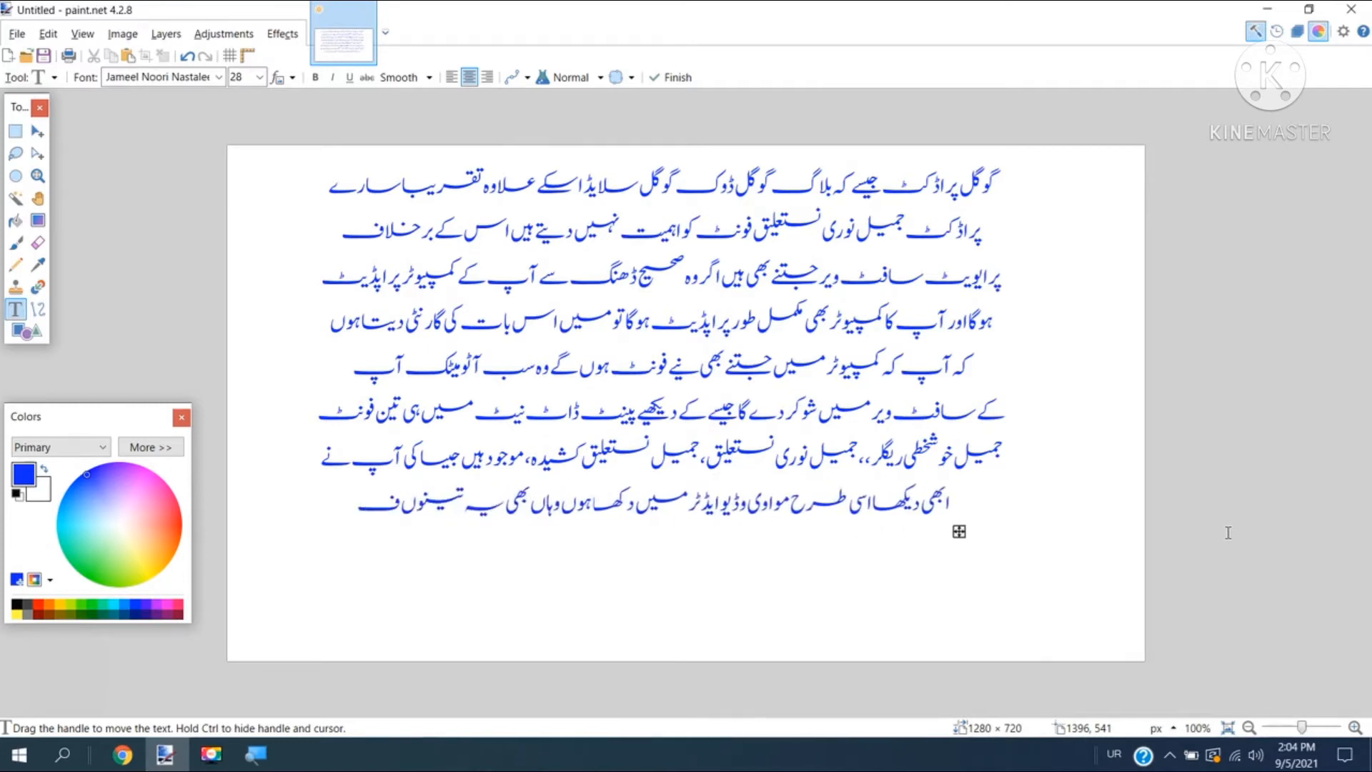
{"action": "type", "text": "ونٹ موجود ہیں چلیے دیکھیں گے"}
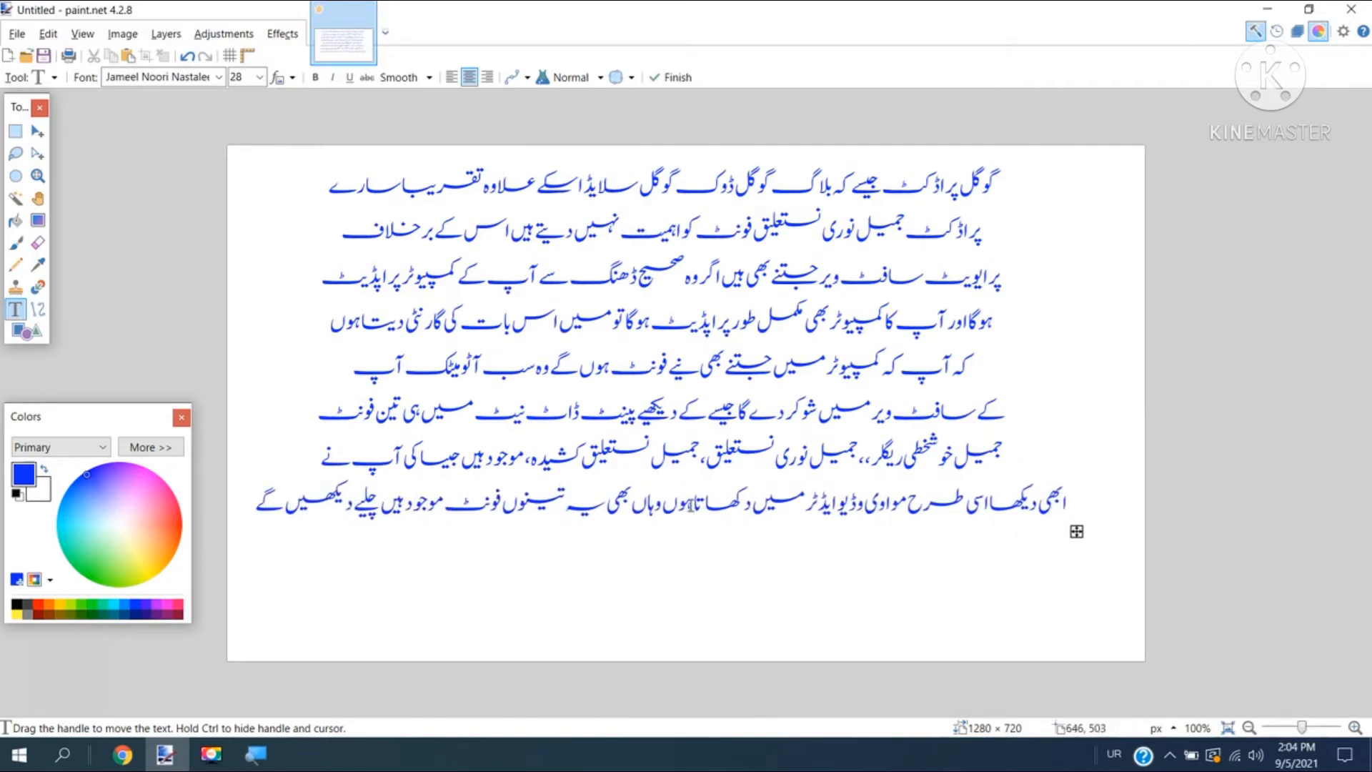
Minimize paint.net, launch Movavi Video Editor 15 Plus from the desktop, dismiss its update notice and maximize its window
{"action": "left_click", "coordinate": [1269, 10]}
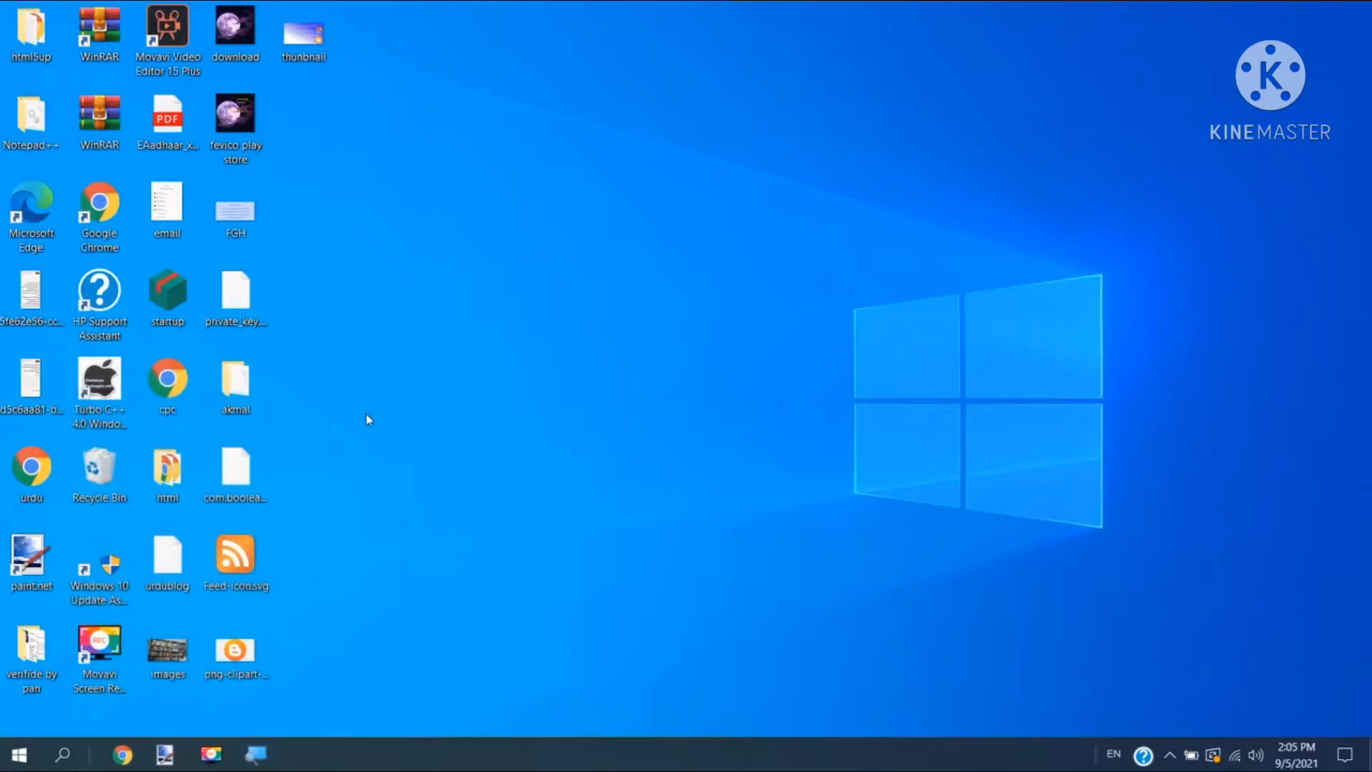
{"action": "double_click", "coordinate": [168, 30]}
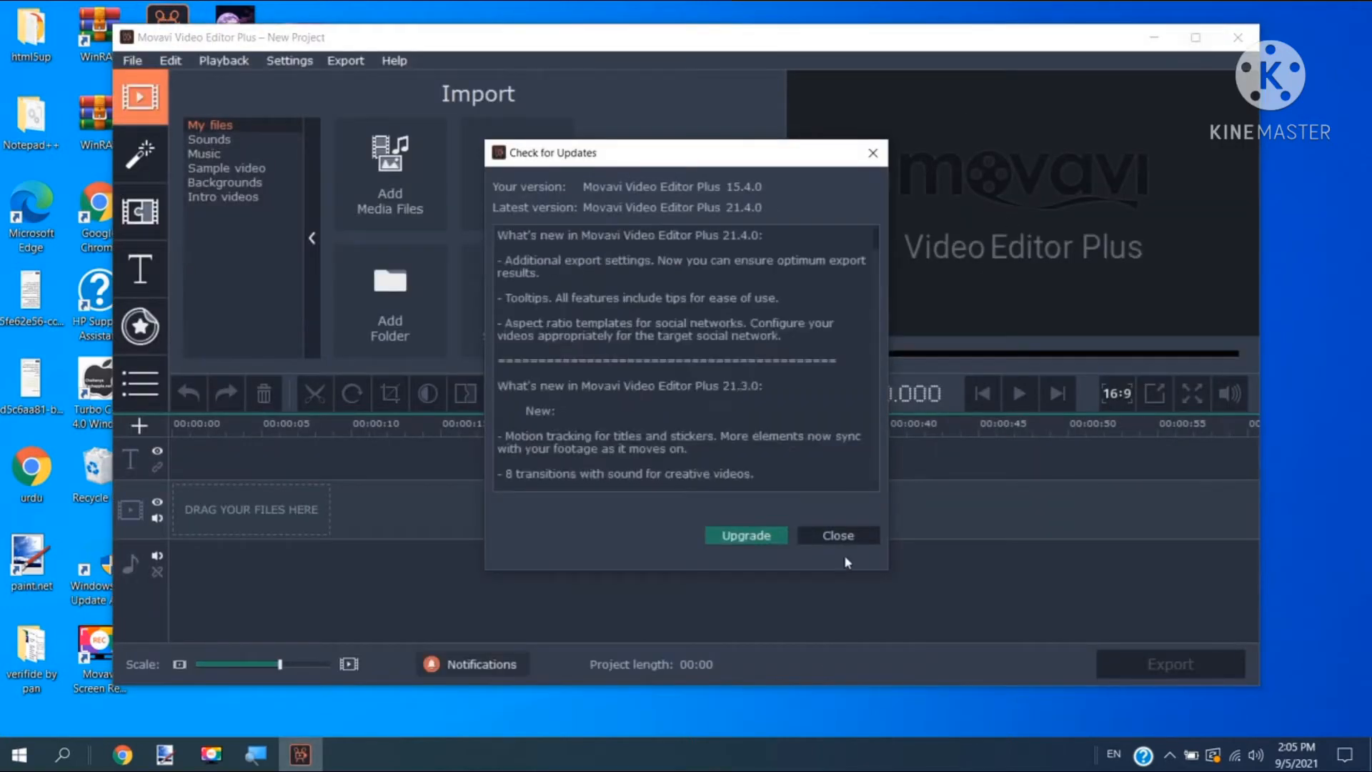
{"action": "left_click", "coordinate": [837, 535]}
{"action": "left_click", "coordinate": [1196, 37]}
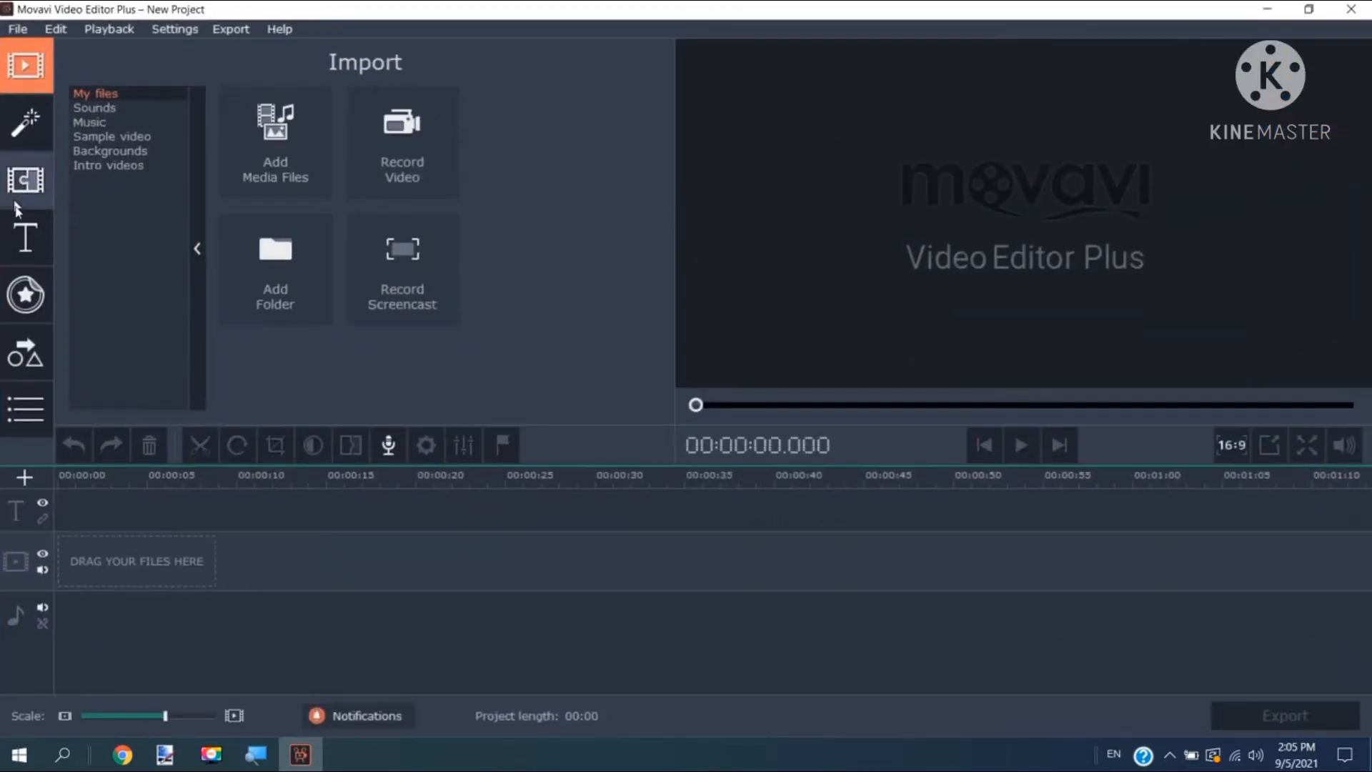
Add the "Title + subtitle" title at the start of the video track and extend it to about 29.4 seconds
{"action": "left_click", "coordinate": [25, 237]}
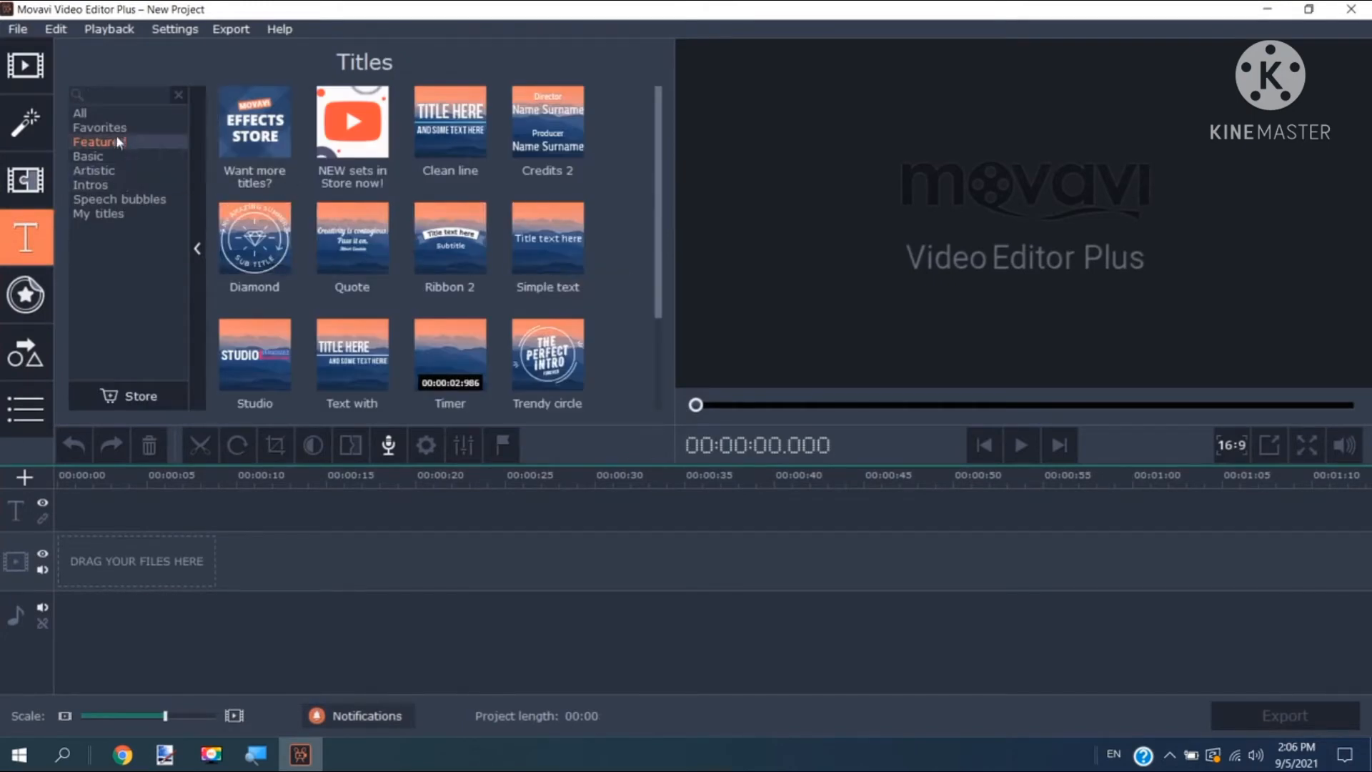
{"action": "left_click", "coordinate": [116, 116]}
{"action": "left_click_drag", "start_coordinate": [656, 163], "coordinate": [691, 409]}
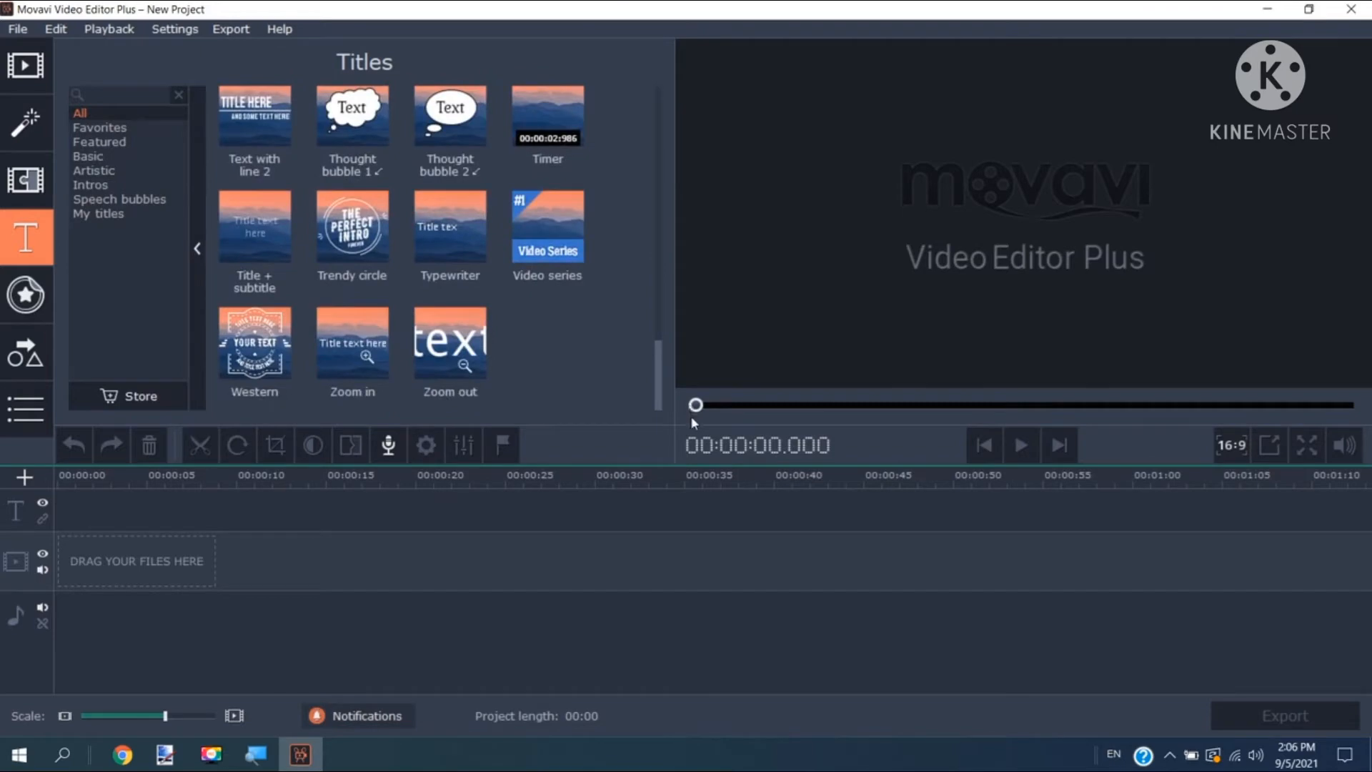
{"action": "left_click_drag", "start_coordinate": [264, 233], "coordinate": [154, 561]}
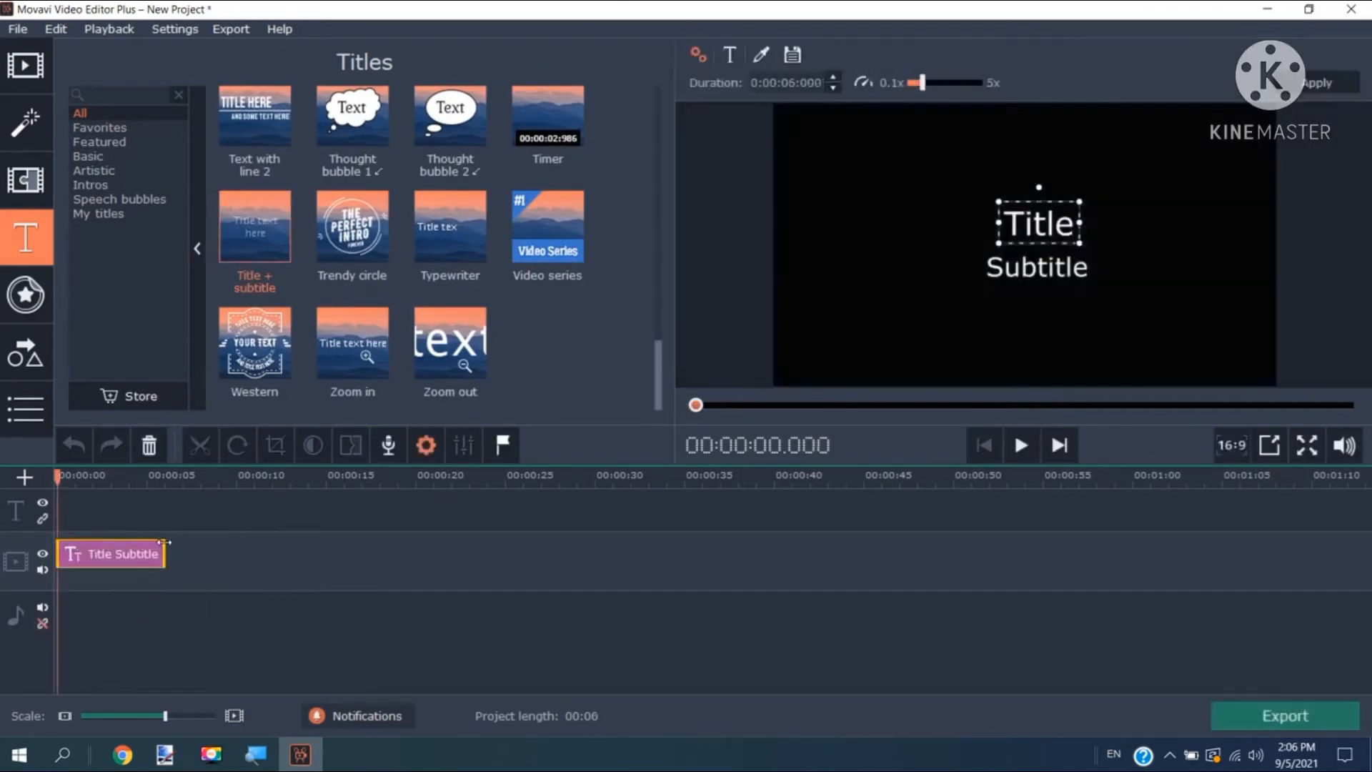
{"action": "left_click_drag", "start_coordinate": [282, 591], "coordinate": [585, 639]}
Place the playhead at about 21.6 seconds, open the title for editing, and minimize the video editor to the desktop
{"action": "left_click", "coordinate": [446, 563]}
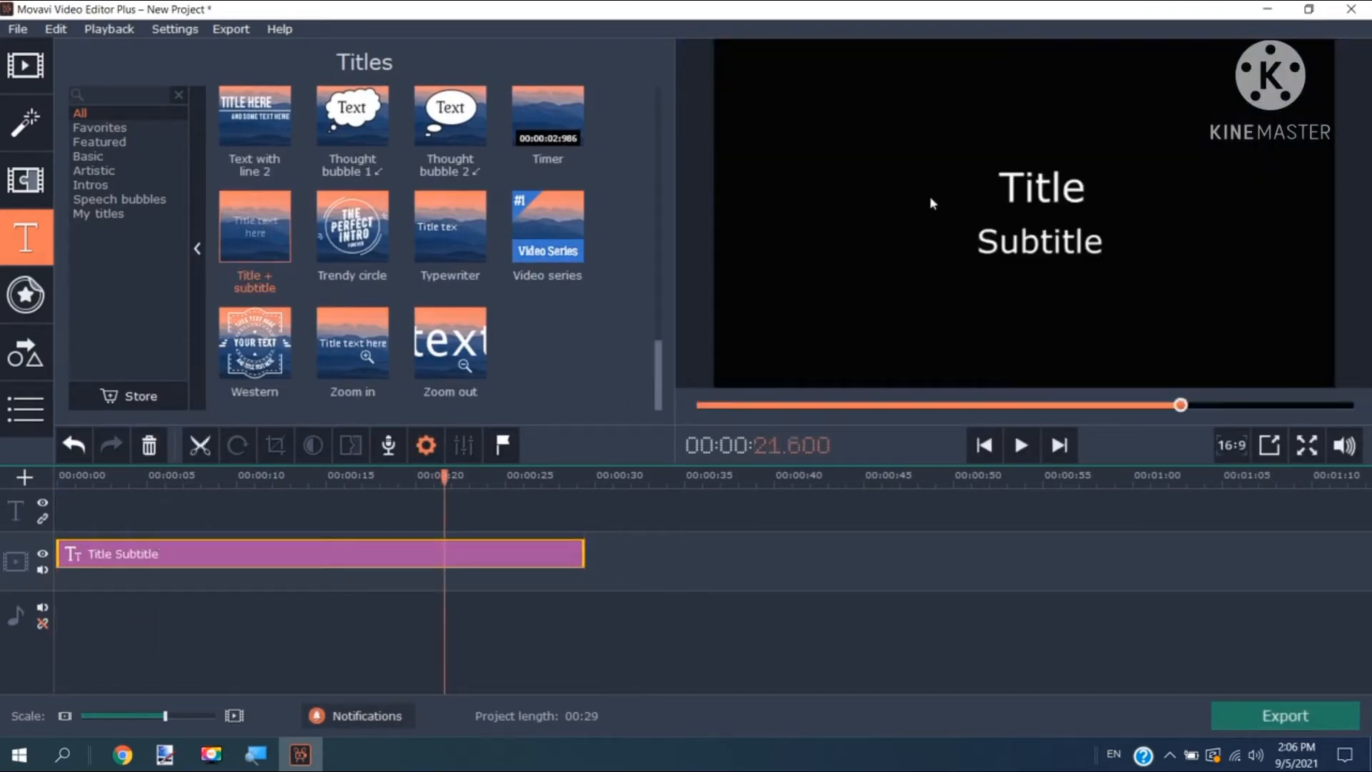
{"action": "left_click", "coordinate": [1028, 191]}
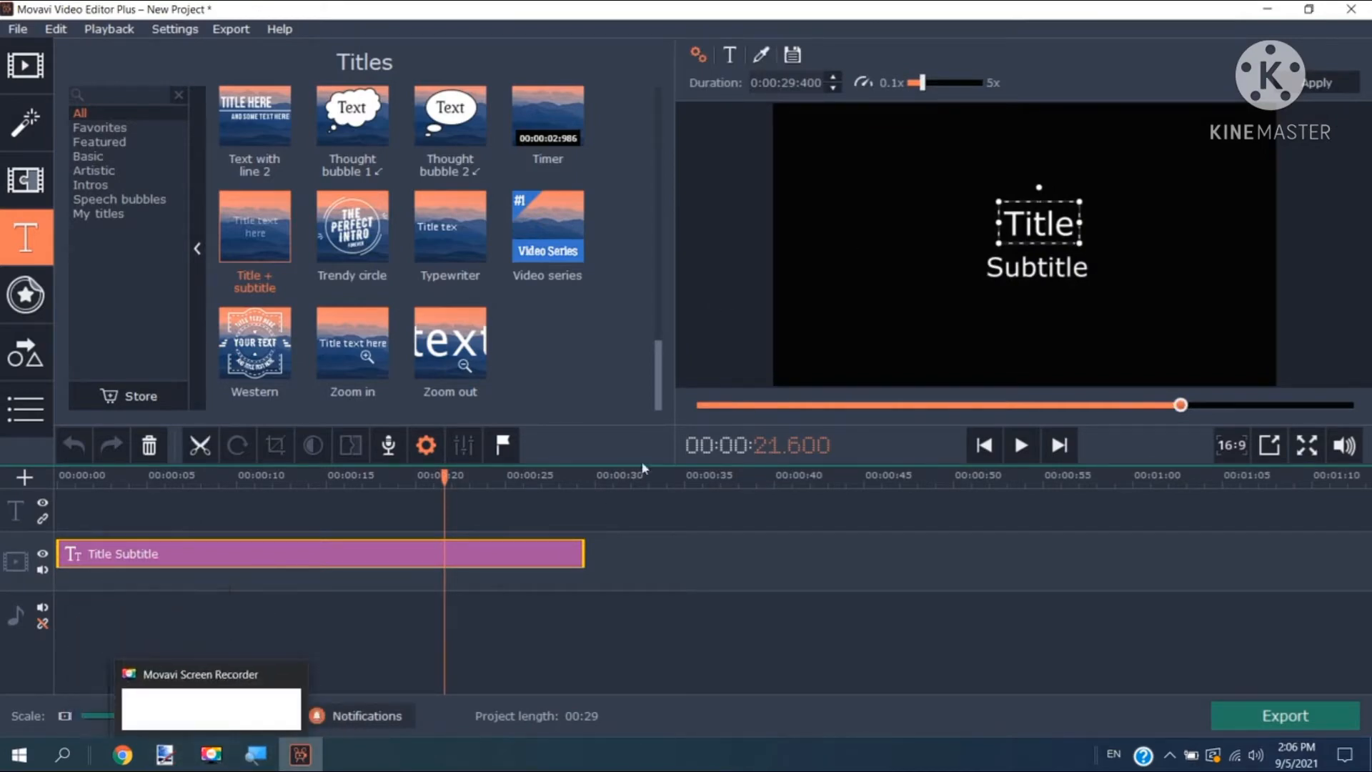
{"action": "left_click", "coordinate": [1265, 13]}
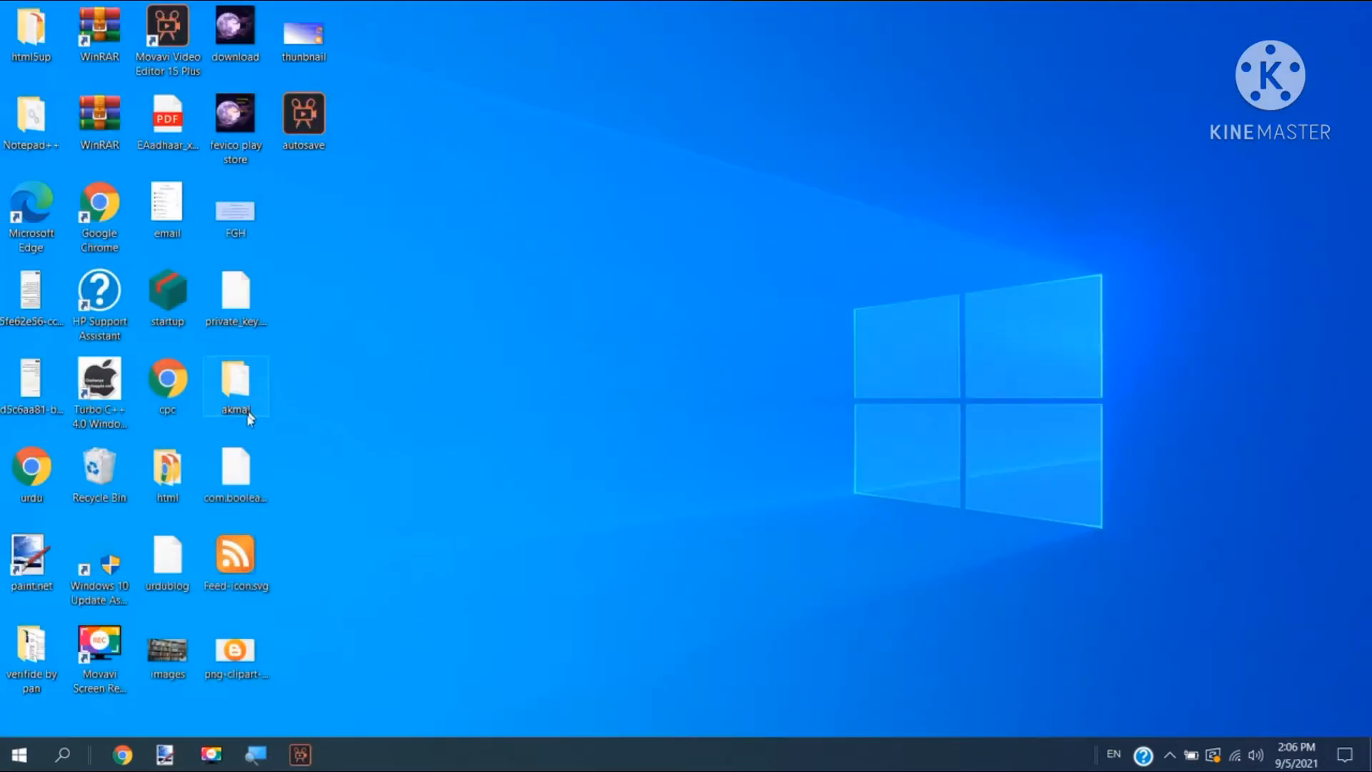
Switch back to Movavi Video Editor, enlarge the "Title" text box to the full frame width, and delete its text
{"action": "left_click", "coordinate": [310, 762]}
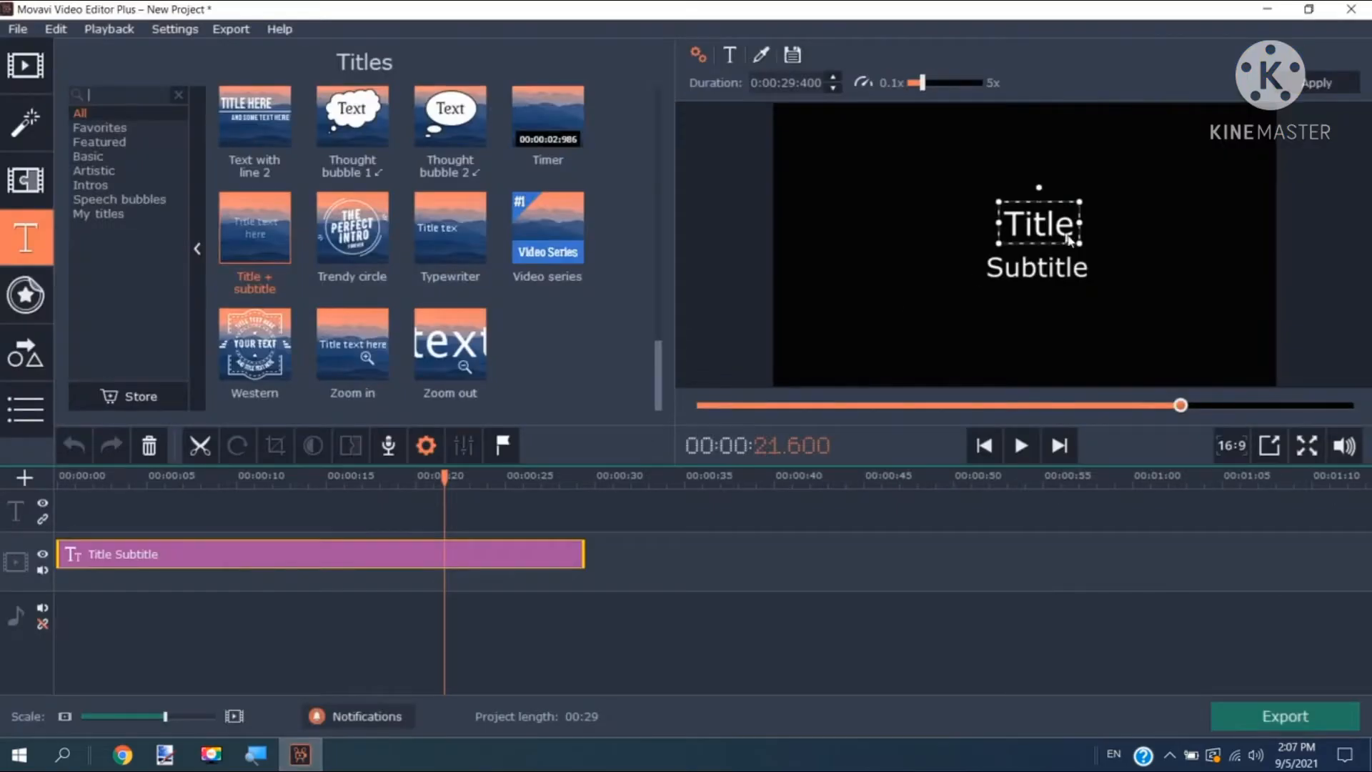
{"action": "left_click_drag", "start_coordinate": [1080, 245], "coordinate": [1153, 252]}
{"action": "left_click_drag", "start_coordinate": [1172, 184], "coordinate": [1277, 207]}
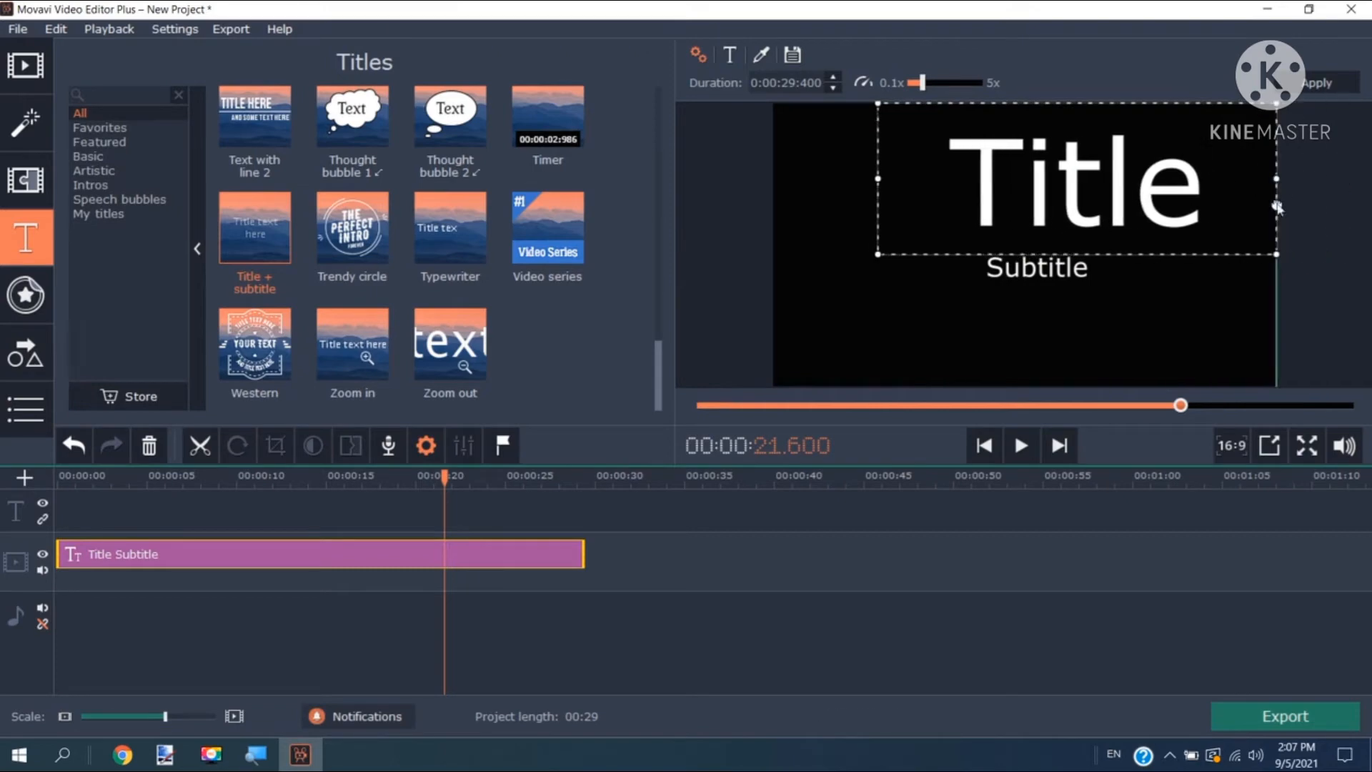
{"action": "left_click_drag", "start_coordinate": [876, 183], "coordinate": [773, 178]}
{"action": "double_click", "coordinate": [897, 178]}
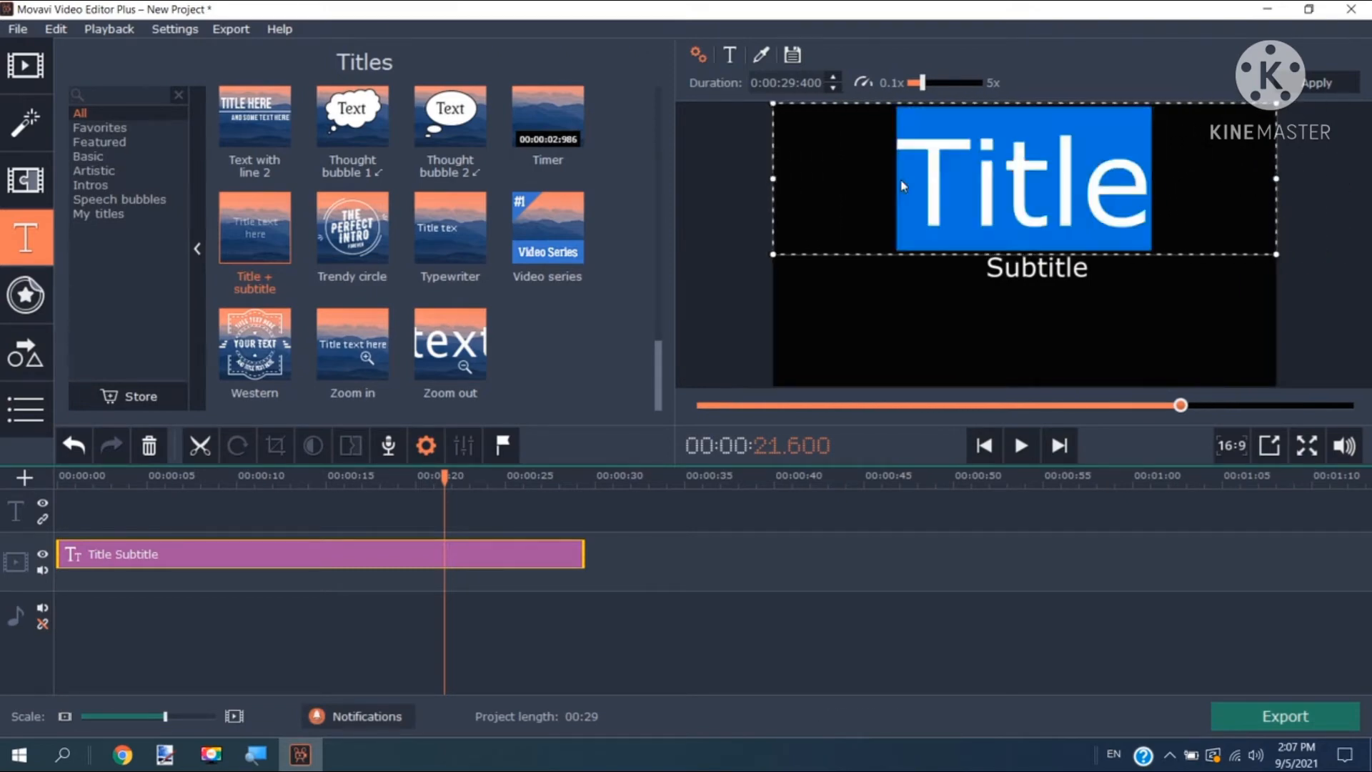
{"action": "key", "text": "Delete"}
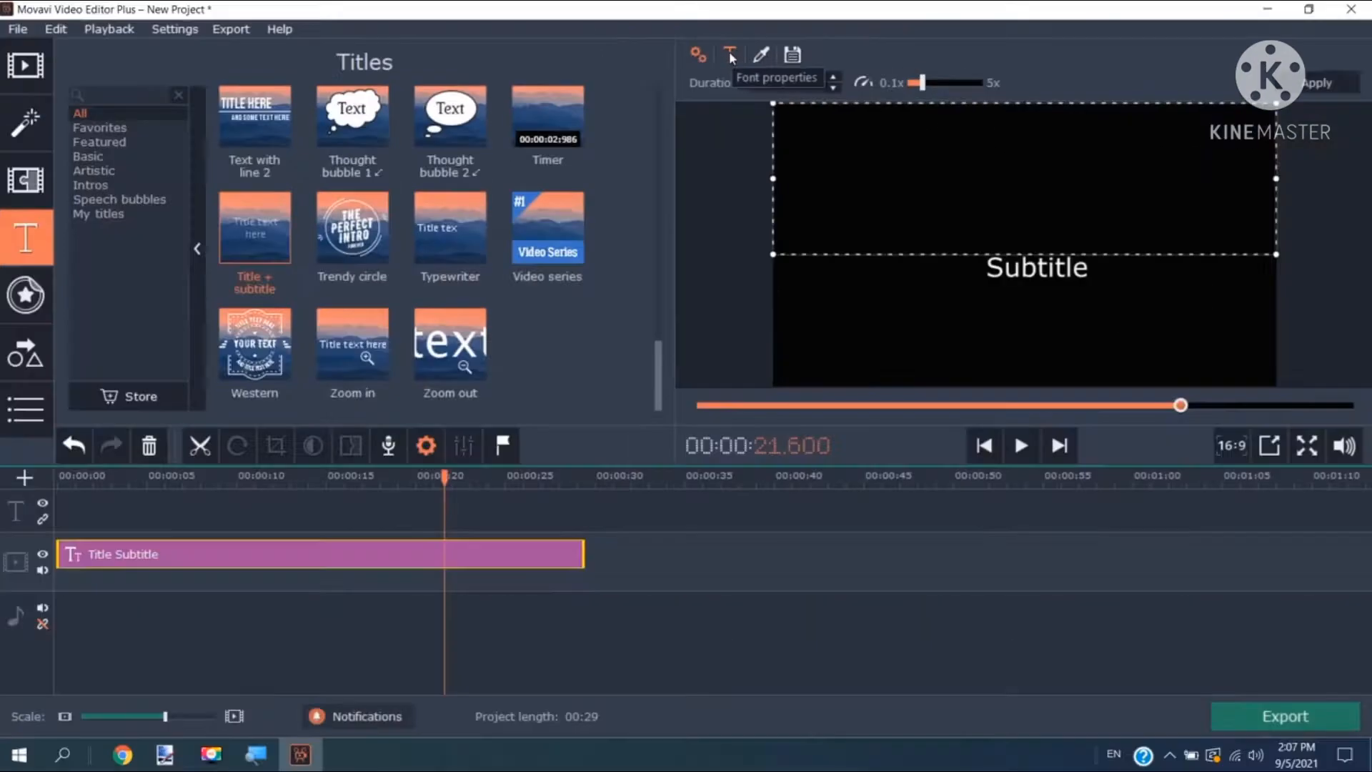
Enter "جمیل" in the emptied title box with the font Jameel Khushkhat-L at size 42
{"action": "left_click", "coordinate": [730, 56]}
{"action": "left_click", "coordinate": [887, 82]}
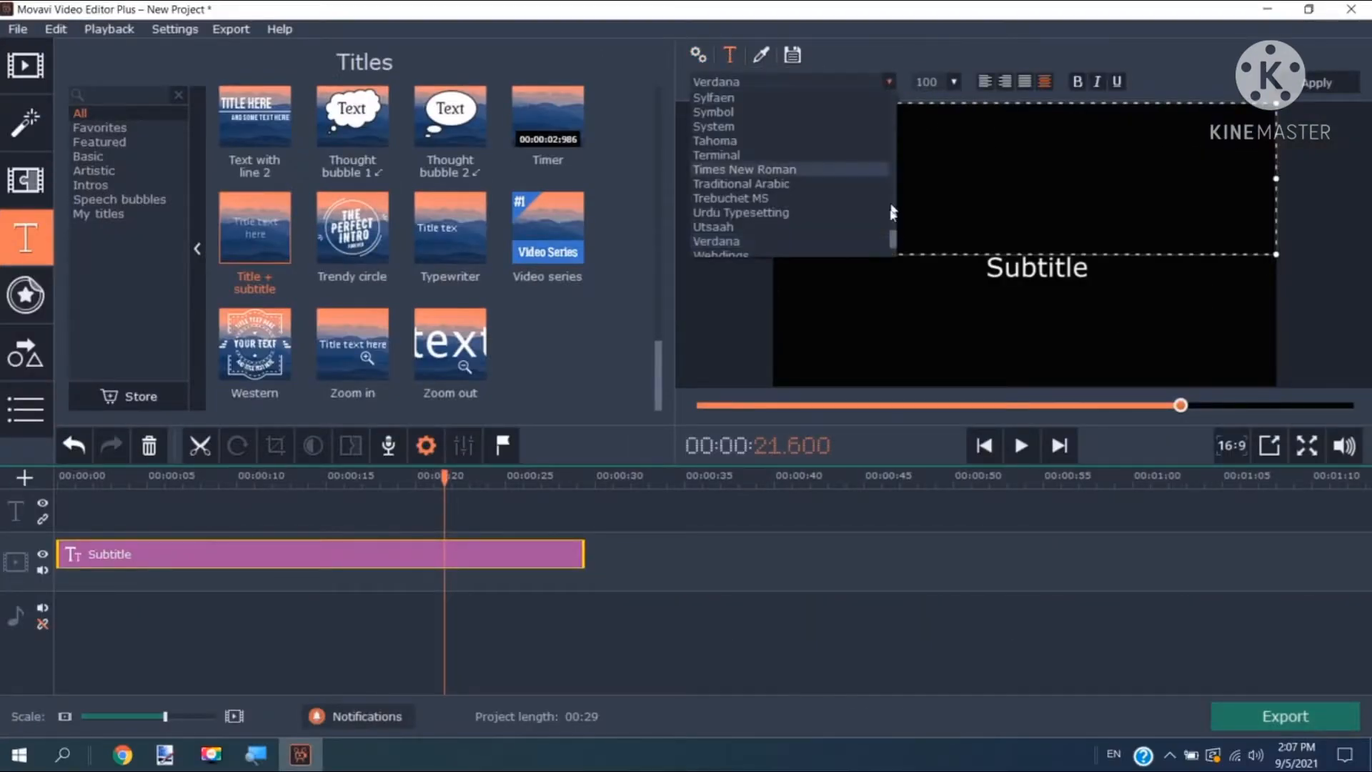
{"action": "left_click_drag", "start_coordinate": [895, 240], "coordinate": [901, 164]}
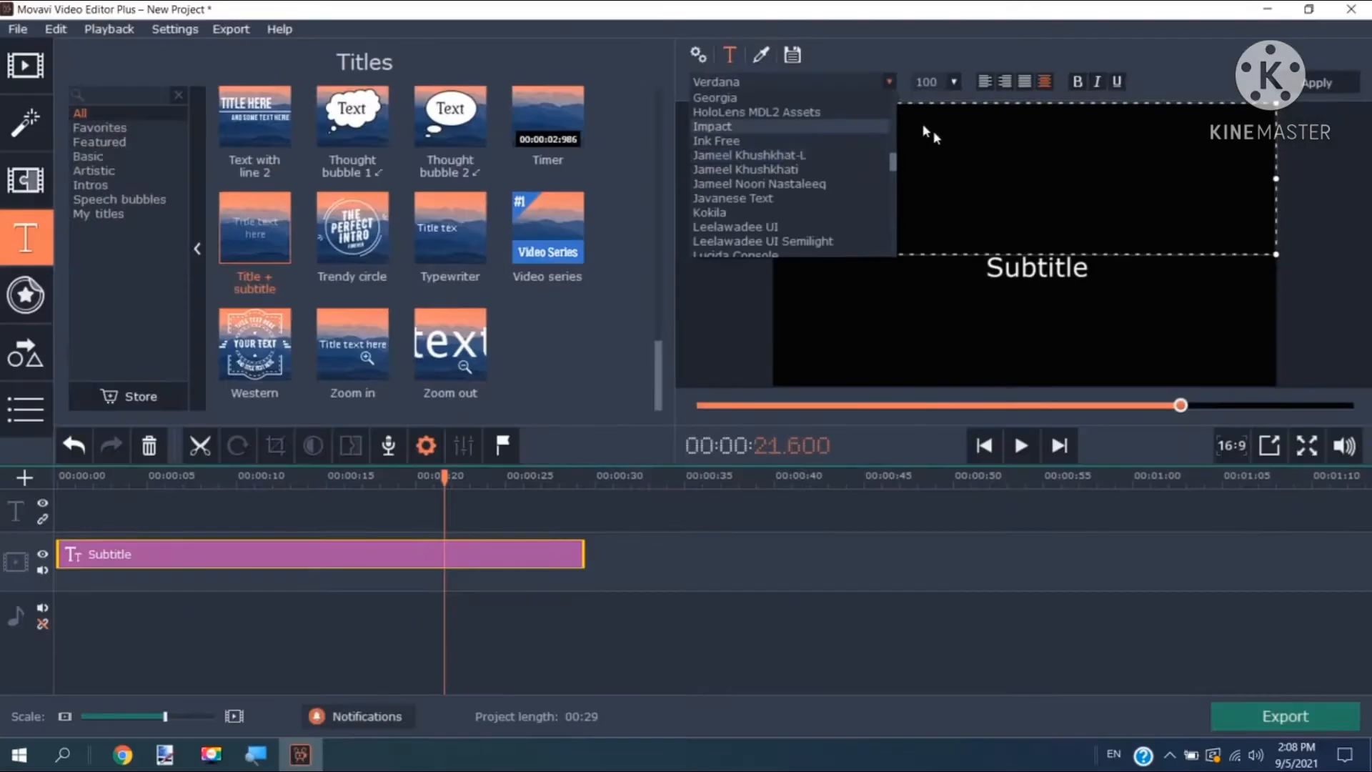
{"action": "left_click", "coordinate": [1043, 199]}
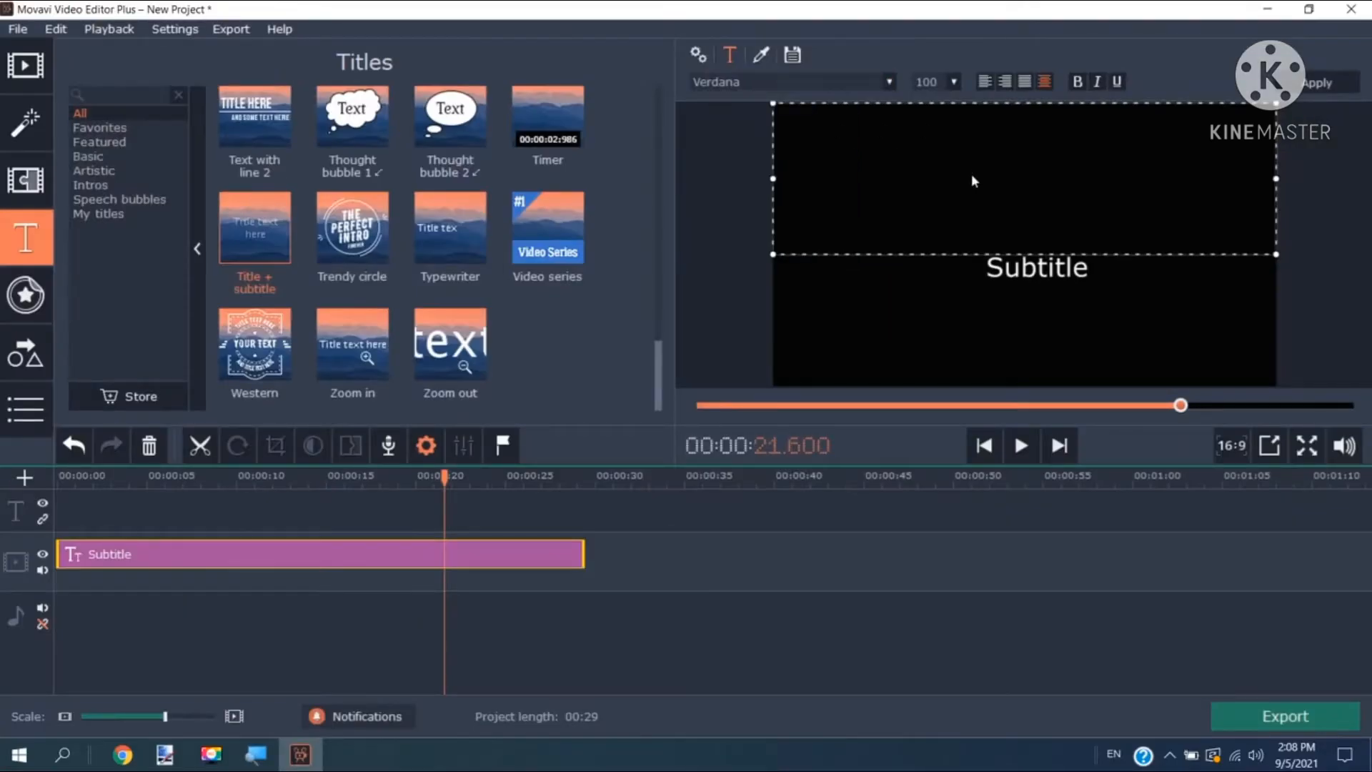
{"action": "type", "text": "جمیل"}
{"action": "left_click", "coordinate": [889, 82]}
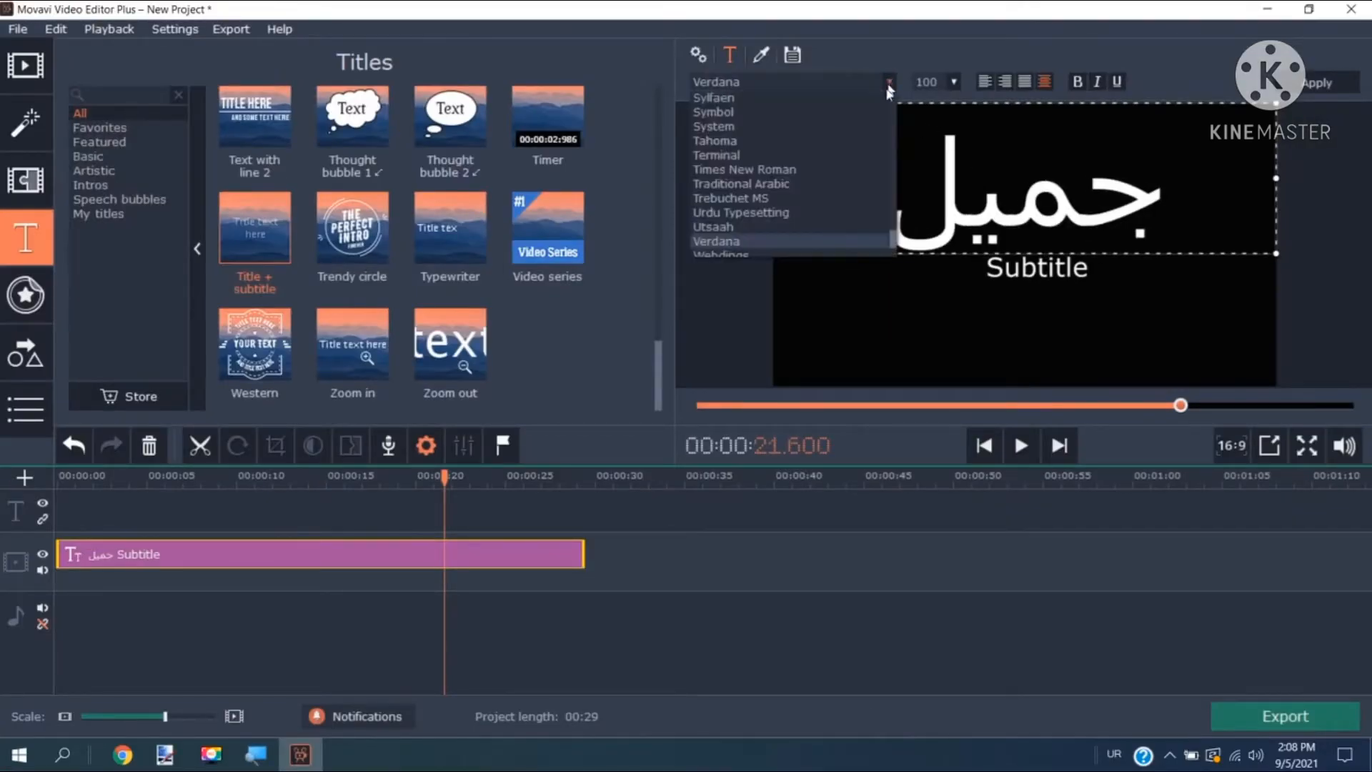
{"action": "left_click_drag", "start_coordinate": [892, 239], "coordinate": [837, 148]}
{"action": "left_click", "coordinate": [838, 147]}
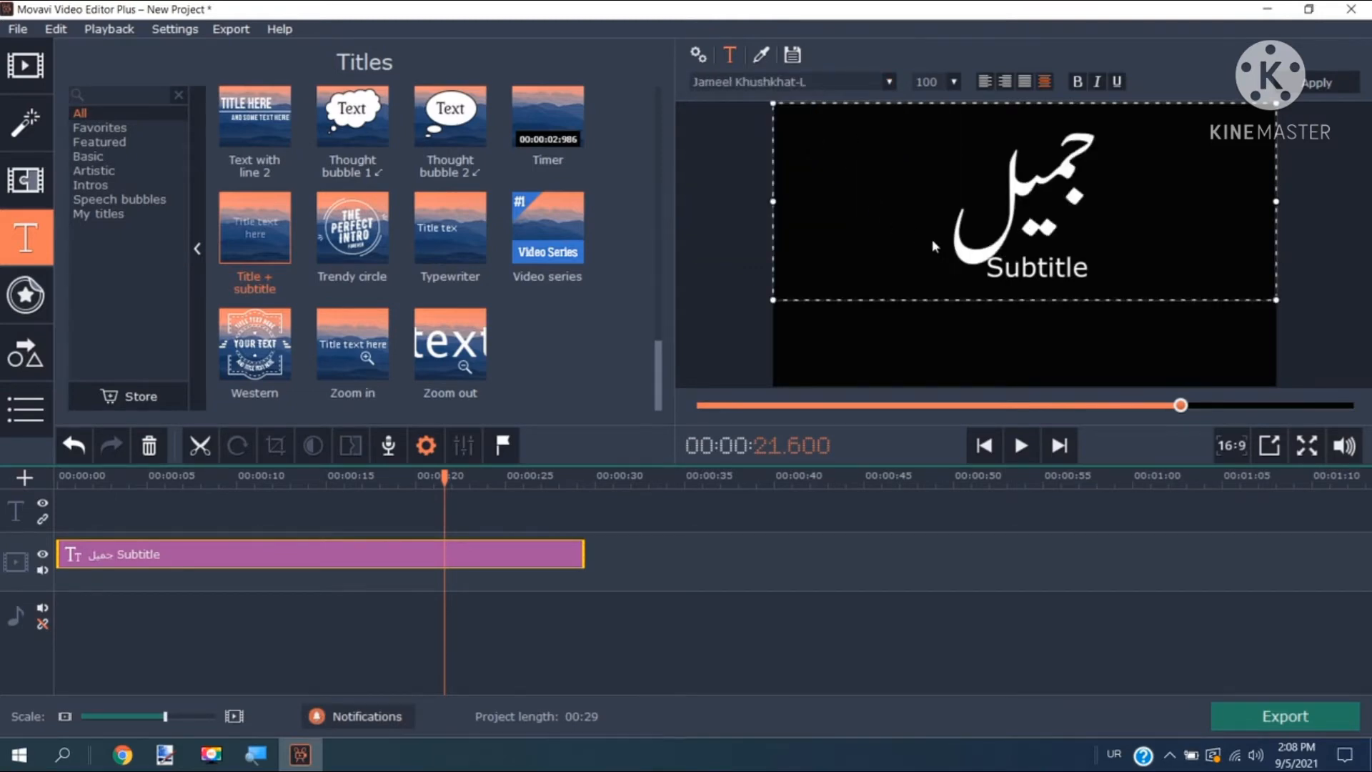
{"action": "left_click", "coordinate": [954, 81]}
{"action": "left_click", "coordinate": [940, 148]}
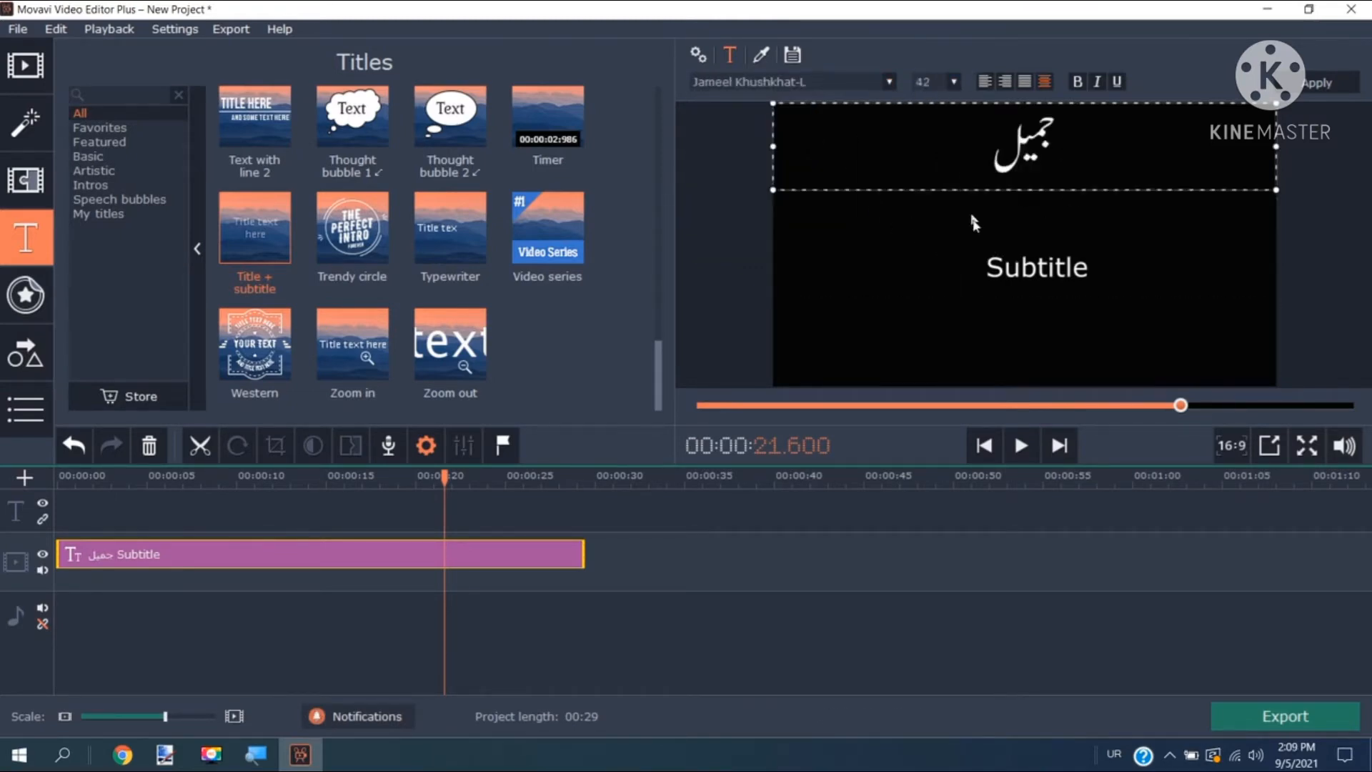
Extend the title's first line to "جمیل خوشخطی ریگلر،" and start a second line with "جمیل"
{"action": "key", "text": "BackSpace"}
{"action": "type", "text": "خوشخطی"}
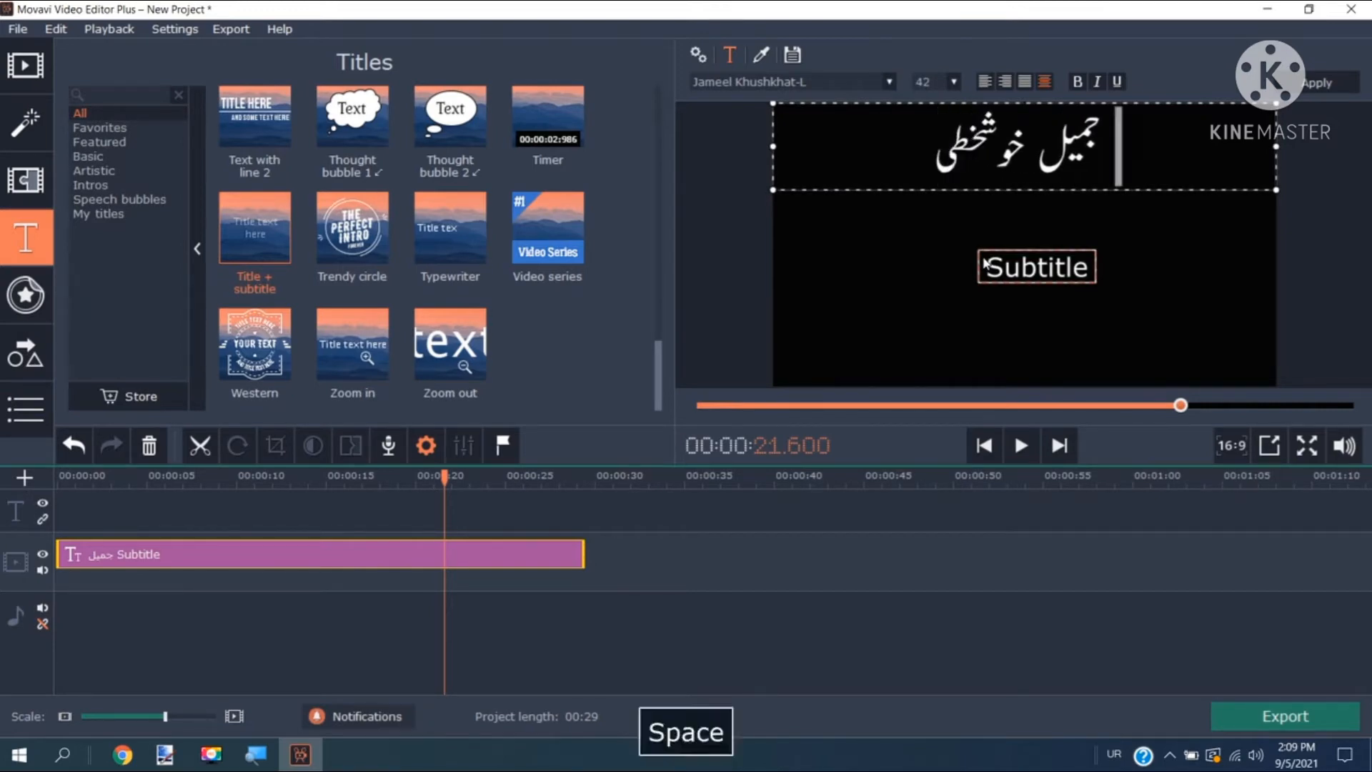
{"action": "type", "text": " ریگر"}
{"action": "key", "text": "Home"}
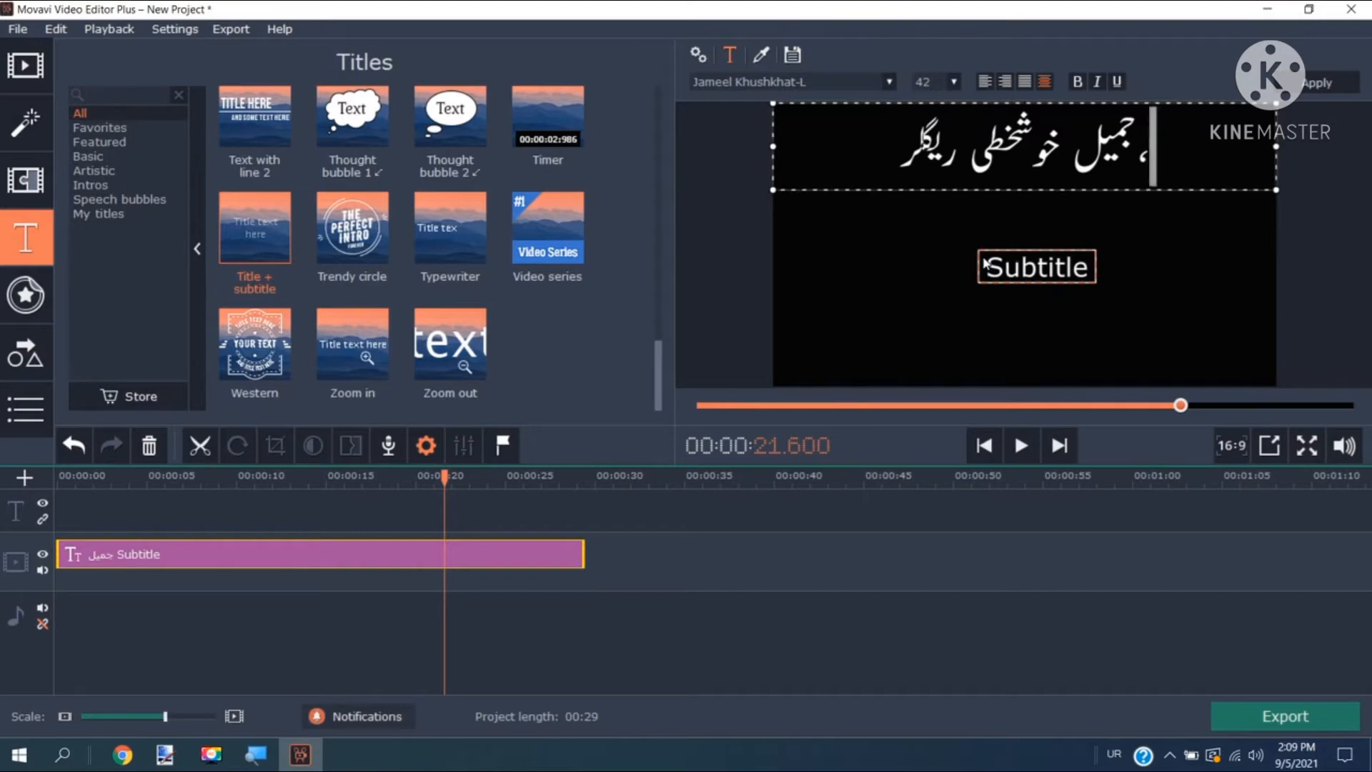
{"action": "type", "text": "جمیل"}
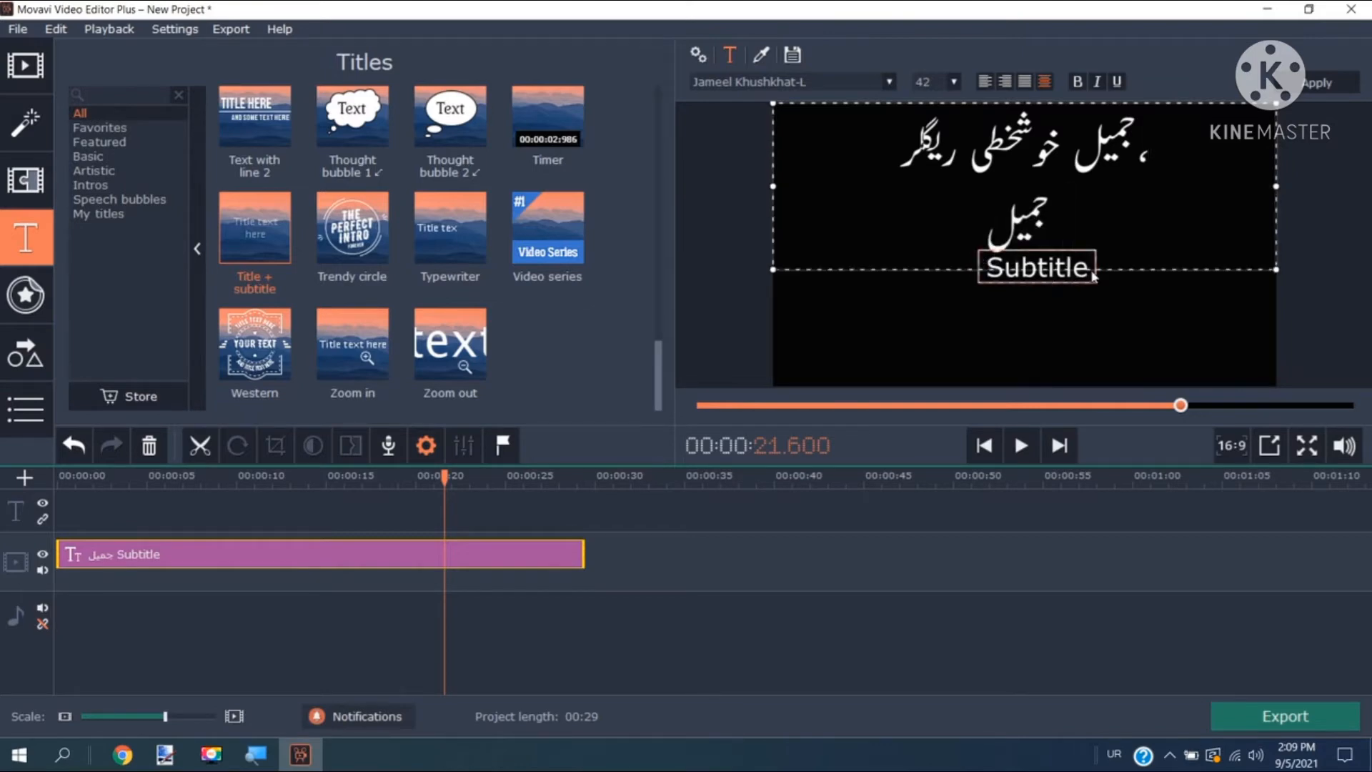
Move the Subtitle box clear of the title text and complete the title's second line as "جمیل نوری نستعلیق کشیدہ"
{"action": "left_click", "coordinate": [1093, 277]}
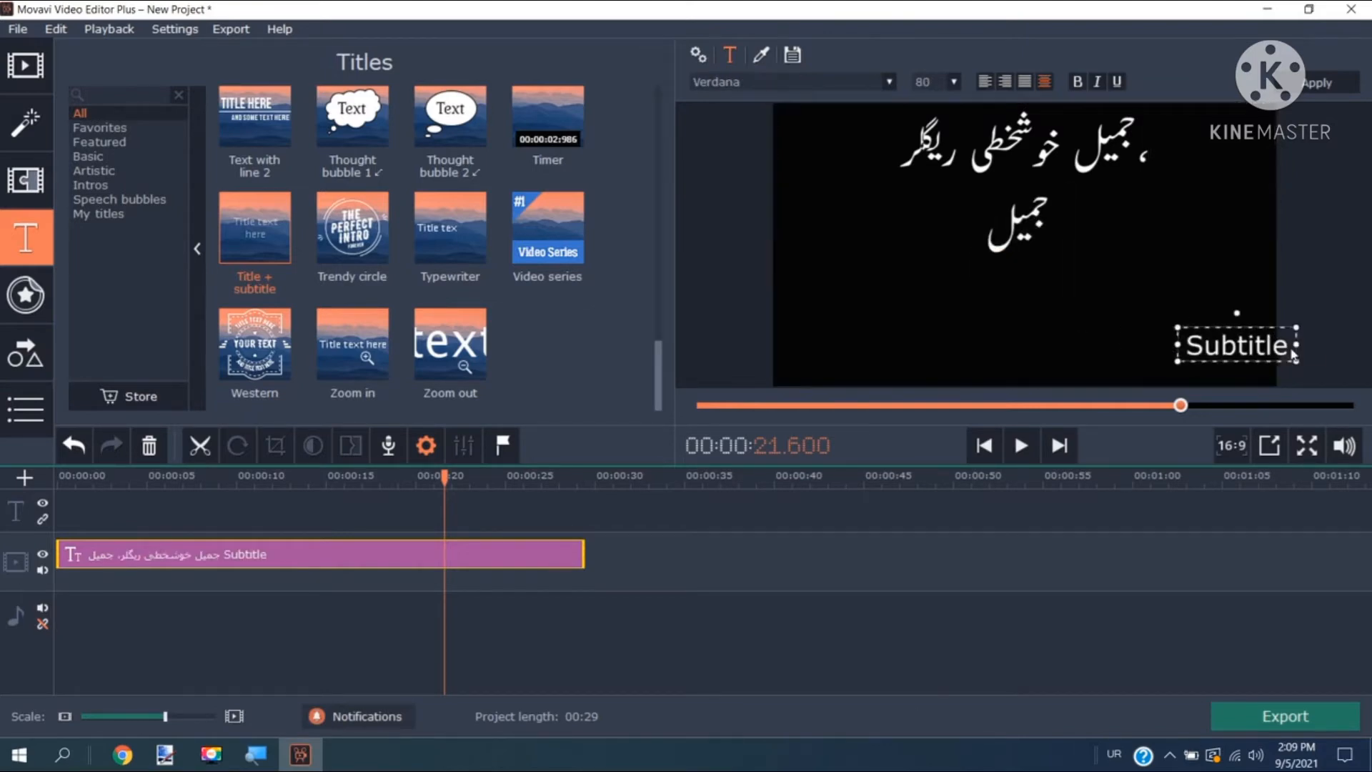
{"action": "double_click", "coordinate": [990, 252]}
{"action": "type", "text": "جمیل نوری نست"}
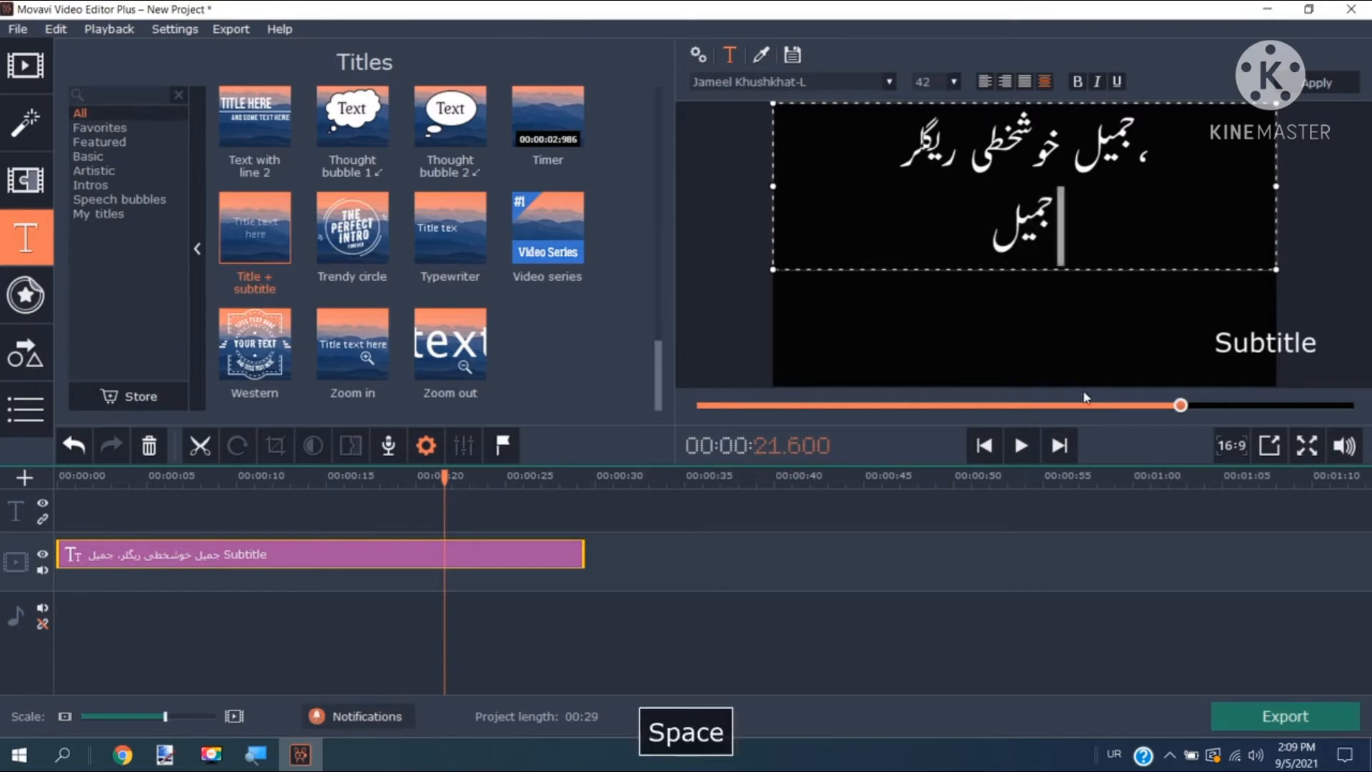
{"action": "type", "text": "علیق کشیدہ"}
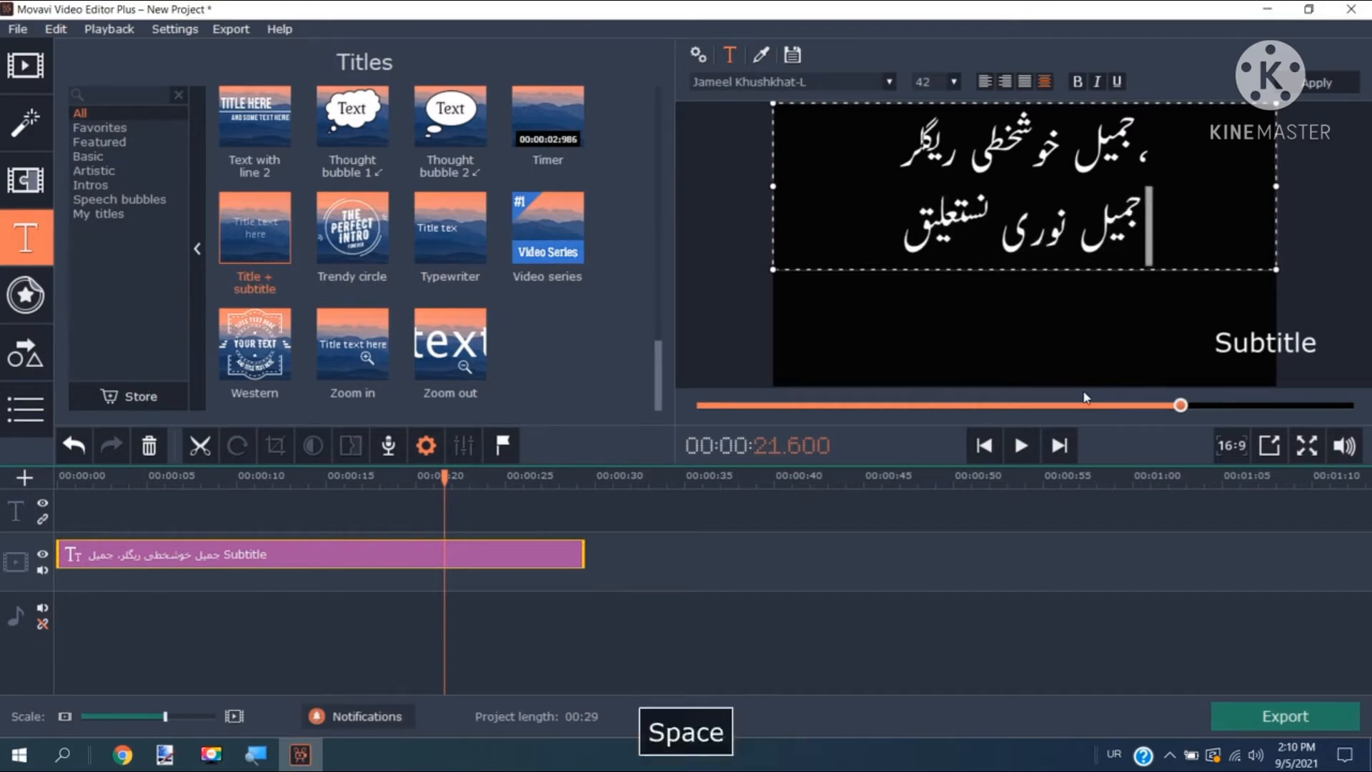
Select the title's whole second line and set its font to Jameel Noori Nastaleeq
{"action": "key", "text": "shift+Right"}
{"action": "key", "text": "shift+Right"}
{"action": "key", "text": "shift+Right"}
{"action": "key", "text": "shift+Right"}
{"action": "key", "text": "shift+Right"}
{"action": "key", "text": "shift+Right"}
{"action": "key", "text": "shift+Right"}
{"action": "key", "text": "shift+Right"}
{"action": "key", "text": "shift+Right"}
{"action": "key", "text": "shift+Right"}
{"action": "key", "text": "shift+Right"}
{"action": "key", "text": "shift+Right"}
{"action": "key", "text": "shift+Right"}
{"action": "key", "text": "shift+Right"}
{"action": "key", "text": "shift+Right"}
{"action": "key", "text": "shift+Right"}
{"action": "key", "text": "shift+Right"}
{"action": "key", "text": "shift+Right"}
{"action": "key", "text": "shift+Right"}
{"action": "key", "text": "shift+Right"}
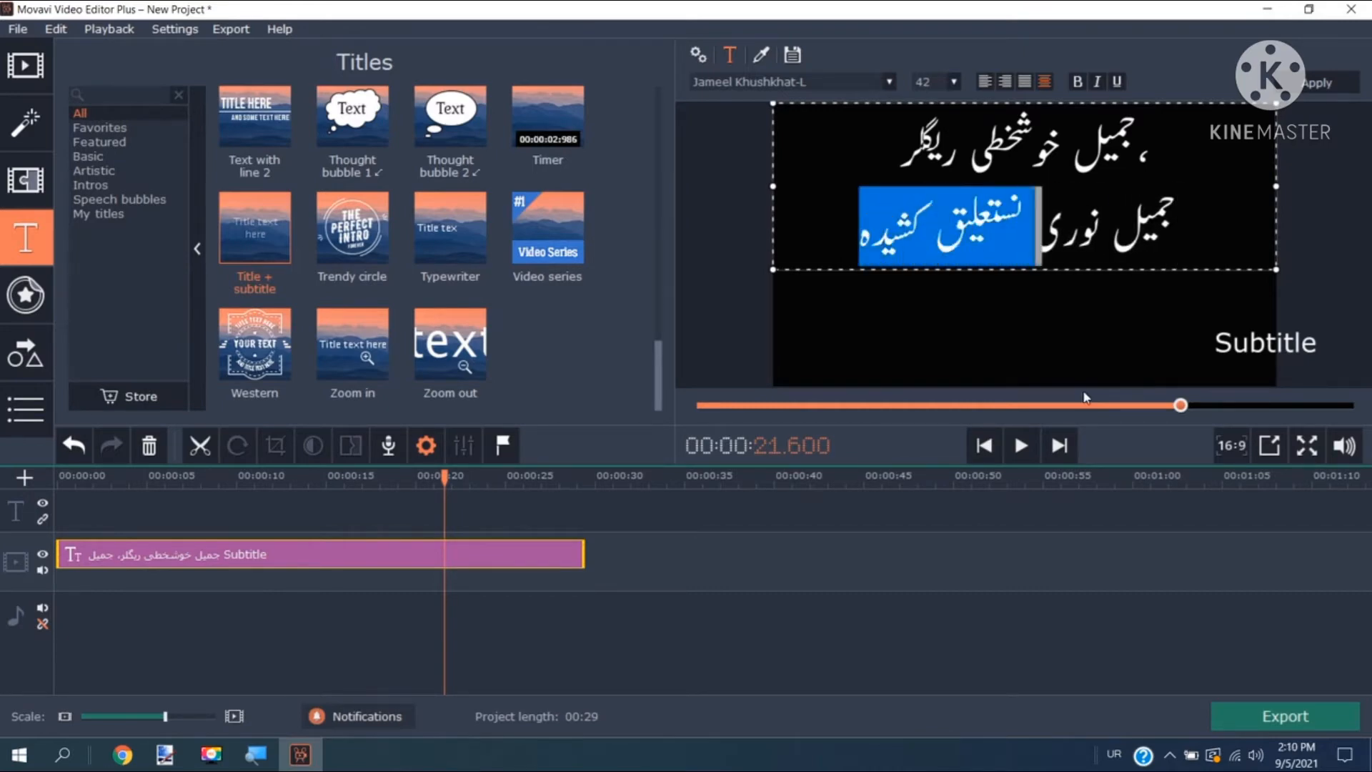
{"action": "left_click", "coordinate": [889, 81]}
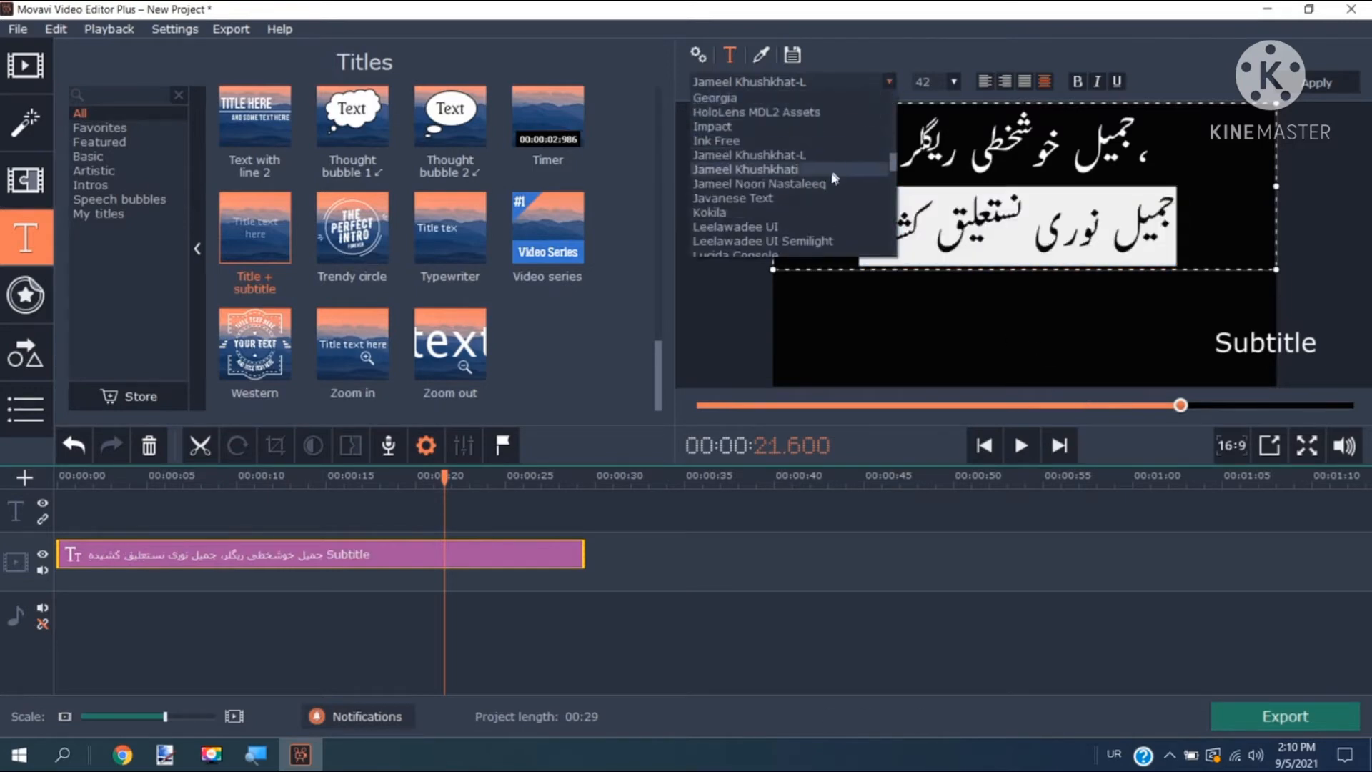
{"action": "left_click", "coordinate": [829, 187]}
Place the Subtitle box below the title's second line, enlarge it to nearly the frame width, and replace its text with "جمیل"
{"action": "mouse_move", "coordinate": [1257, 350]}
{"action": "left_mouse_down"}
{"action": "mouse_move", "coordinate": [1119, 316]}
{"action": "mouse_move", "coordinate": [973, 320]}
{"action": "mouse_move", "coordinate": [1189, 363]}
{"action": "mouse_move", "coordinate": [1232, 358]}
{"action": "left_mouse_up"}
{"action": "left_click_drag", "start_coordinate": [924, 337], "coordinate": [793, 338]}
{"action": "double_click", "coordinate": [860, 342]}
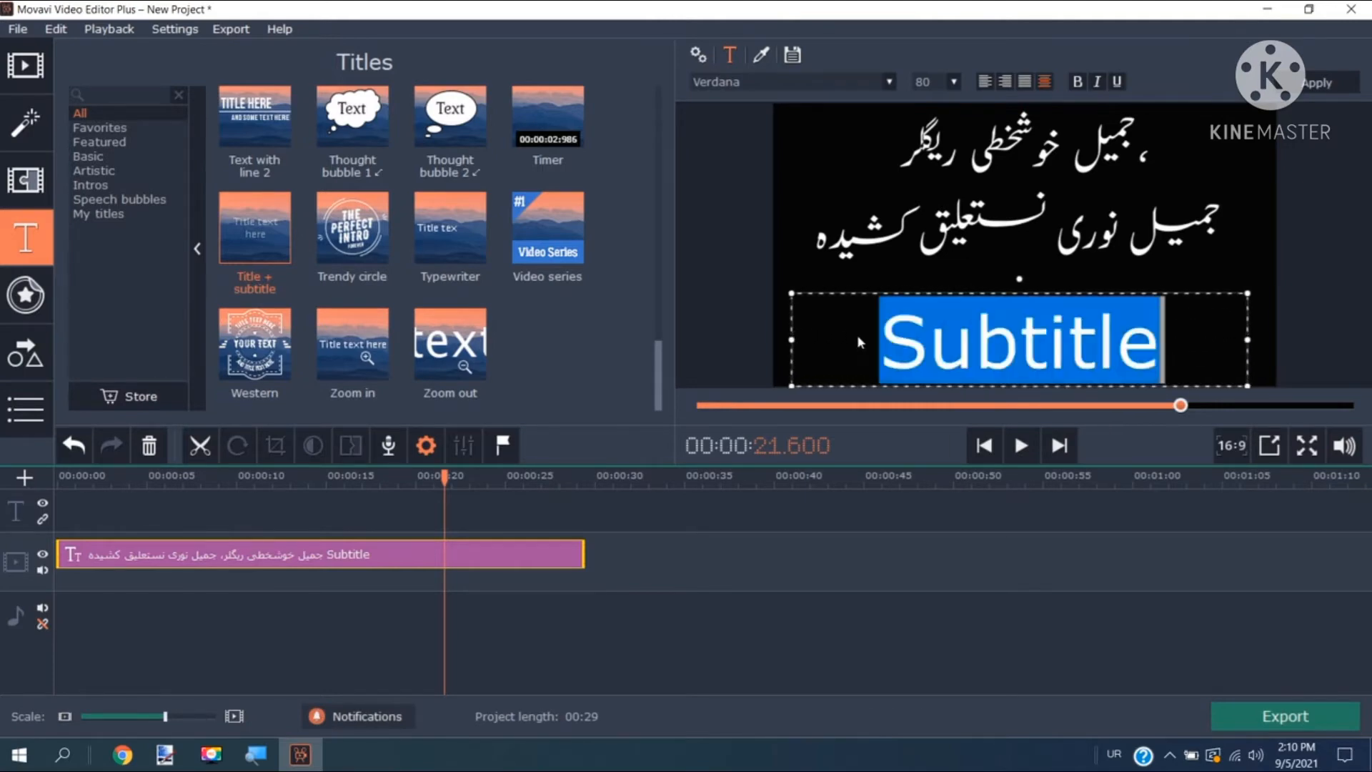
{"action": "key", "text": "BackSpace"}
{"action": "type", "text": "جمیل"}
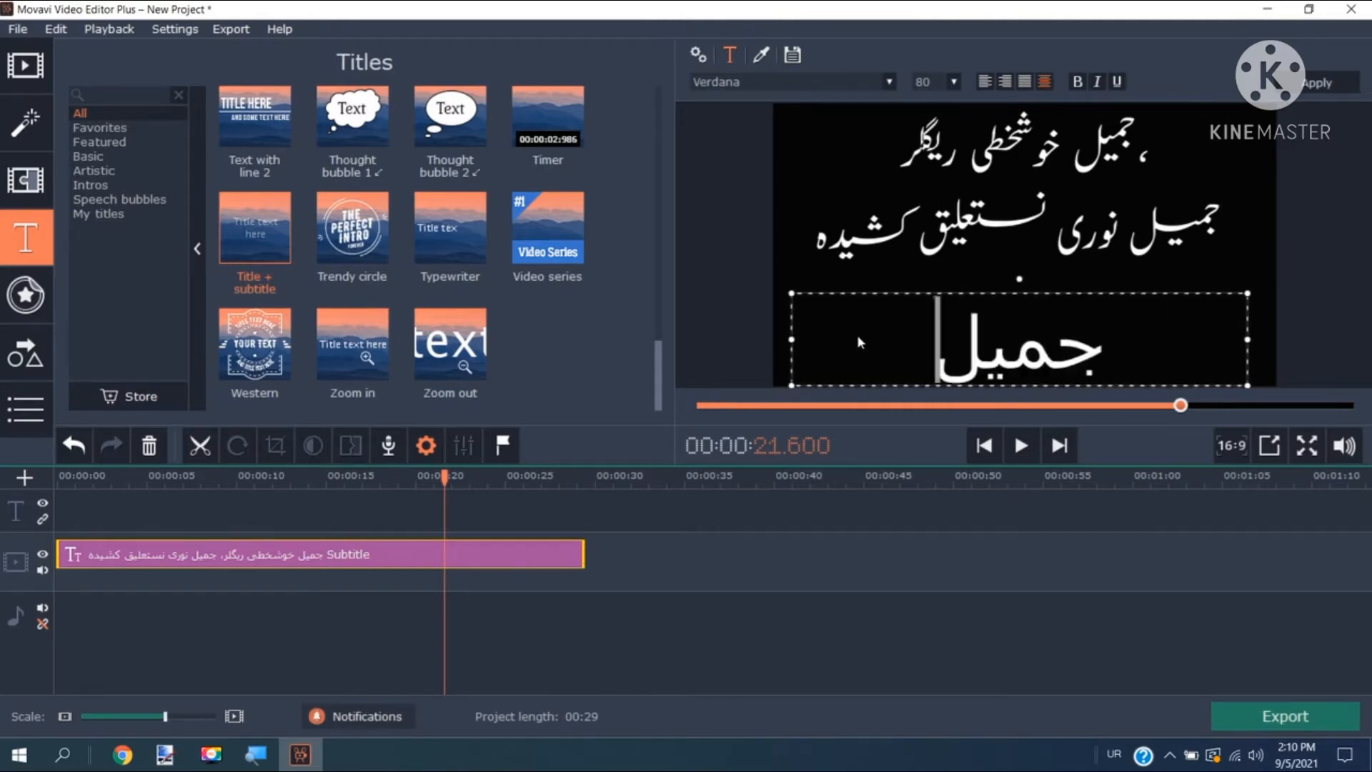
Try the Jameel Noori Nastaleeq font on the subtitle text
{"action": "left_click", "coordinate": [890, 86]}
{"action": "left_click_drag", "start_coordinate": [899, 256], "coordinate": [881, 103]}
{"action": "scroll", "coordinate": [823, 210], "scroll_direction": "down", "scroll_amount": 5}
{"action": "left_click", "coordinate": [823, 210]}
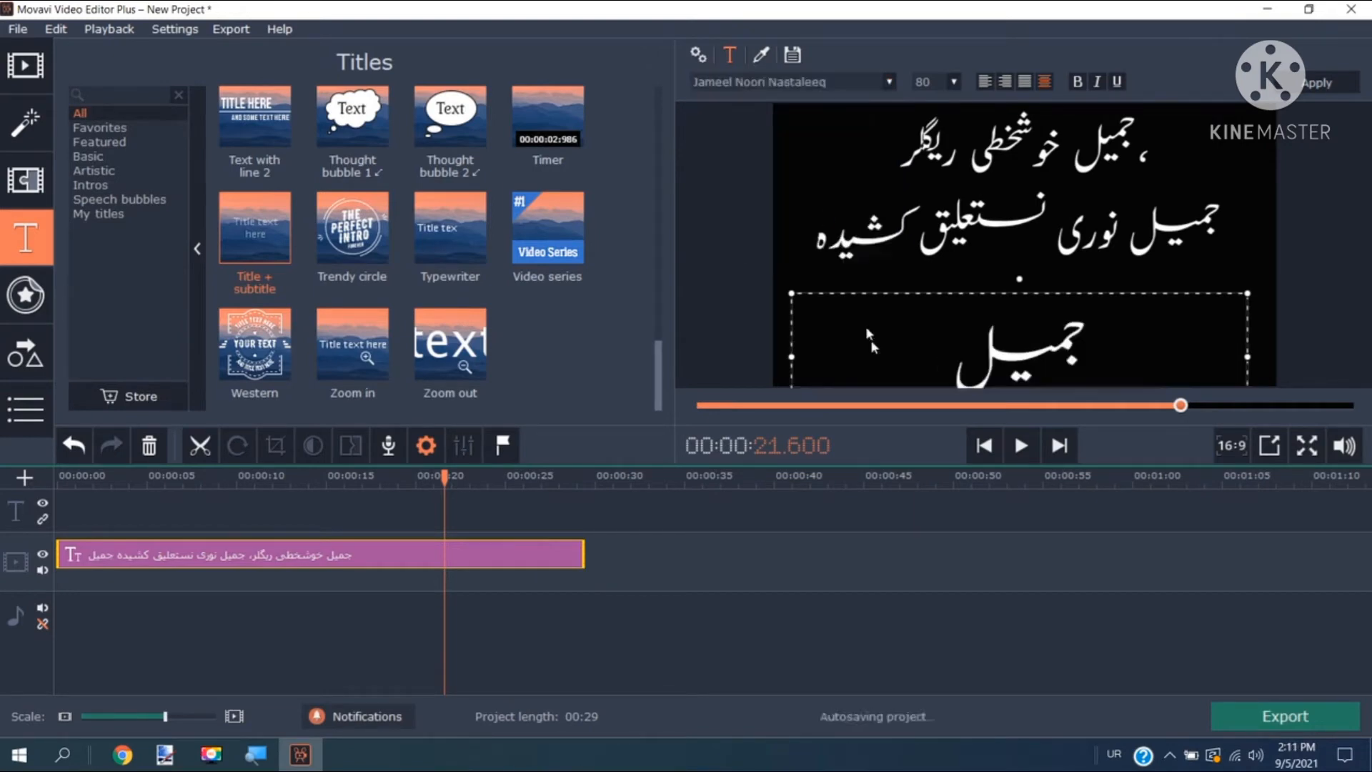
Set the subtitle's font to Jameel Khushkhati and extend its text to "جمیل خوشخطی"
{"action": "left_click", "coordinate": [890, 82]}
{"action": "left_click", "coordinate": [796, 213]}
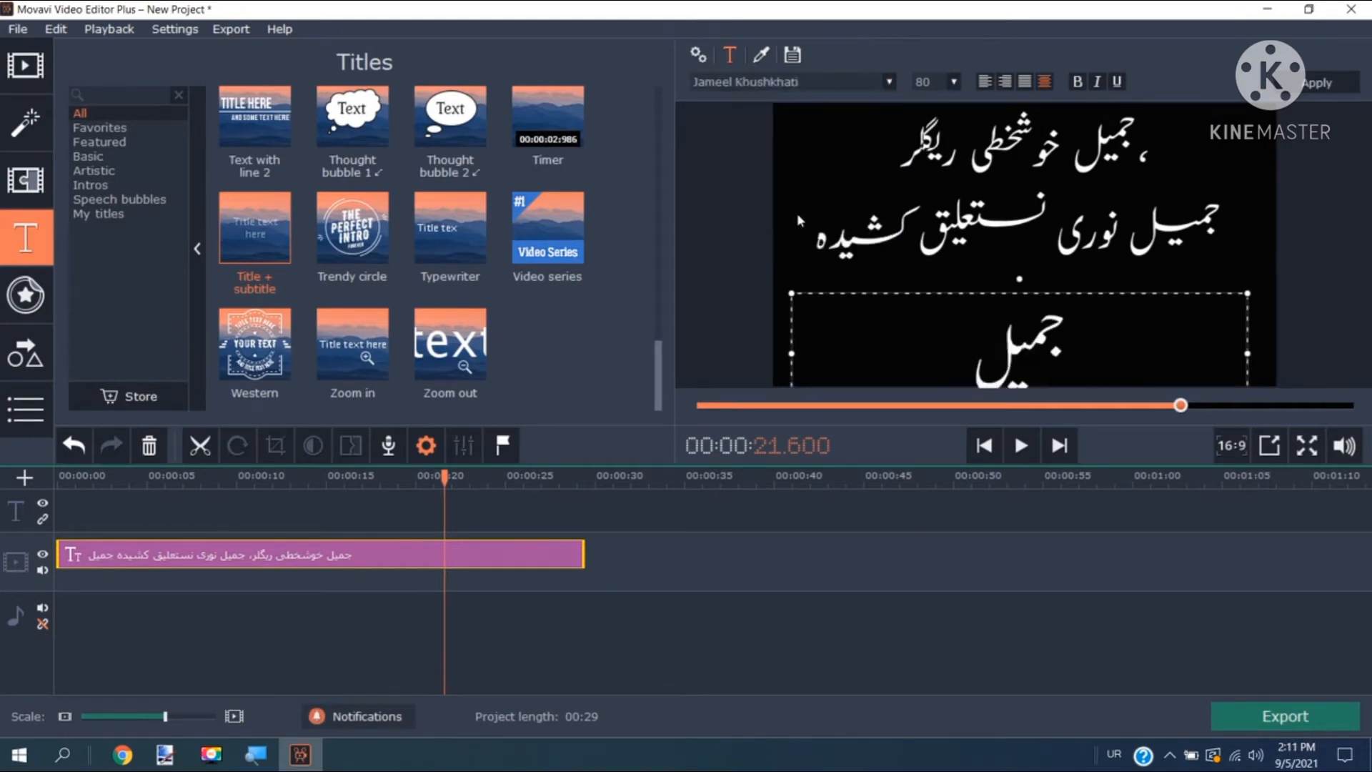
{"action": "type", "text": "خوشخطی"}
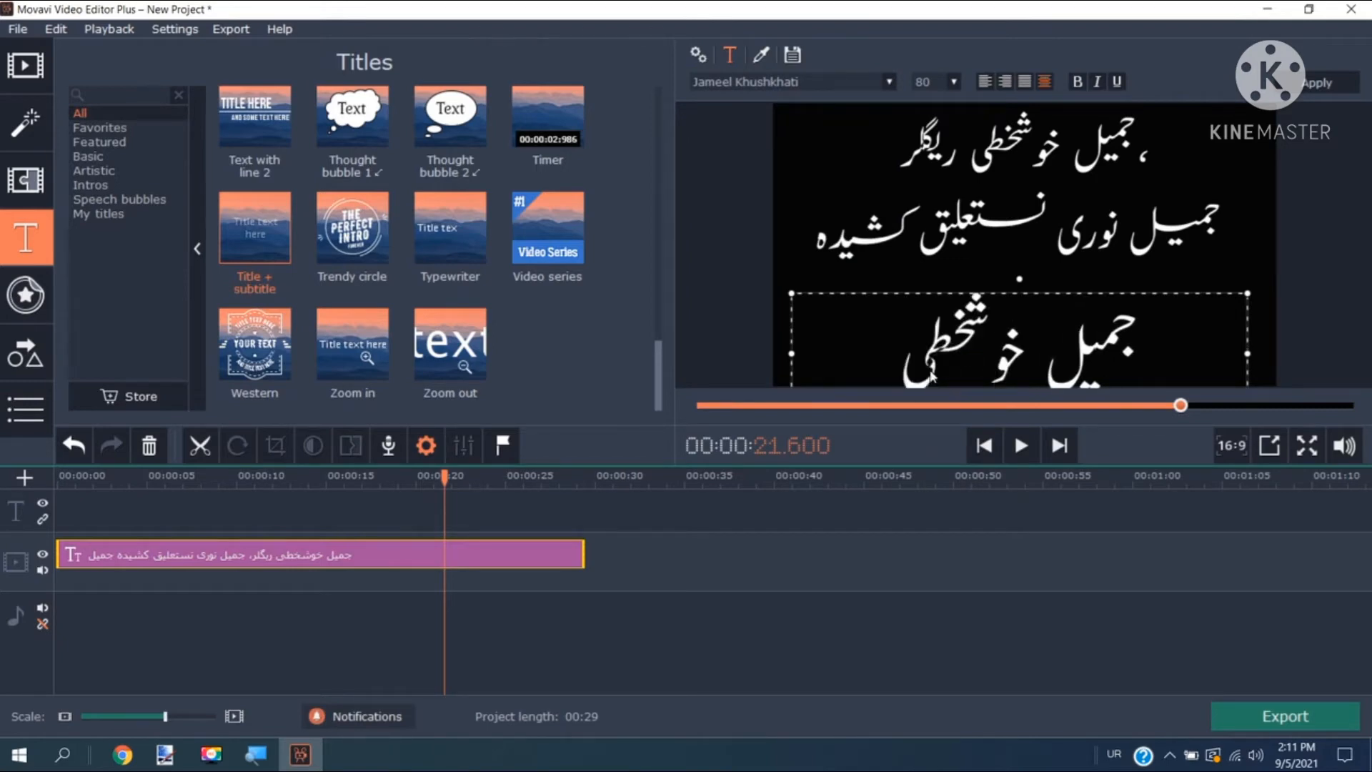
Switch to paint.net and write the ninth line: "تو آپ نے دیکھا کہ تینوں قسم کے فونٹ میرے پاس موجود سافٹ ویر میں کام کر رہے ہیں"
{"action": "left_click", "coordinate": [1267, 9]}
{"action": "left_click", "coordinate": [165, 754]}
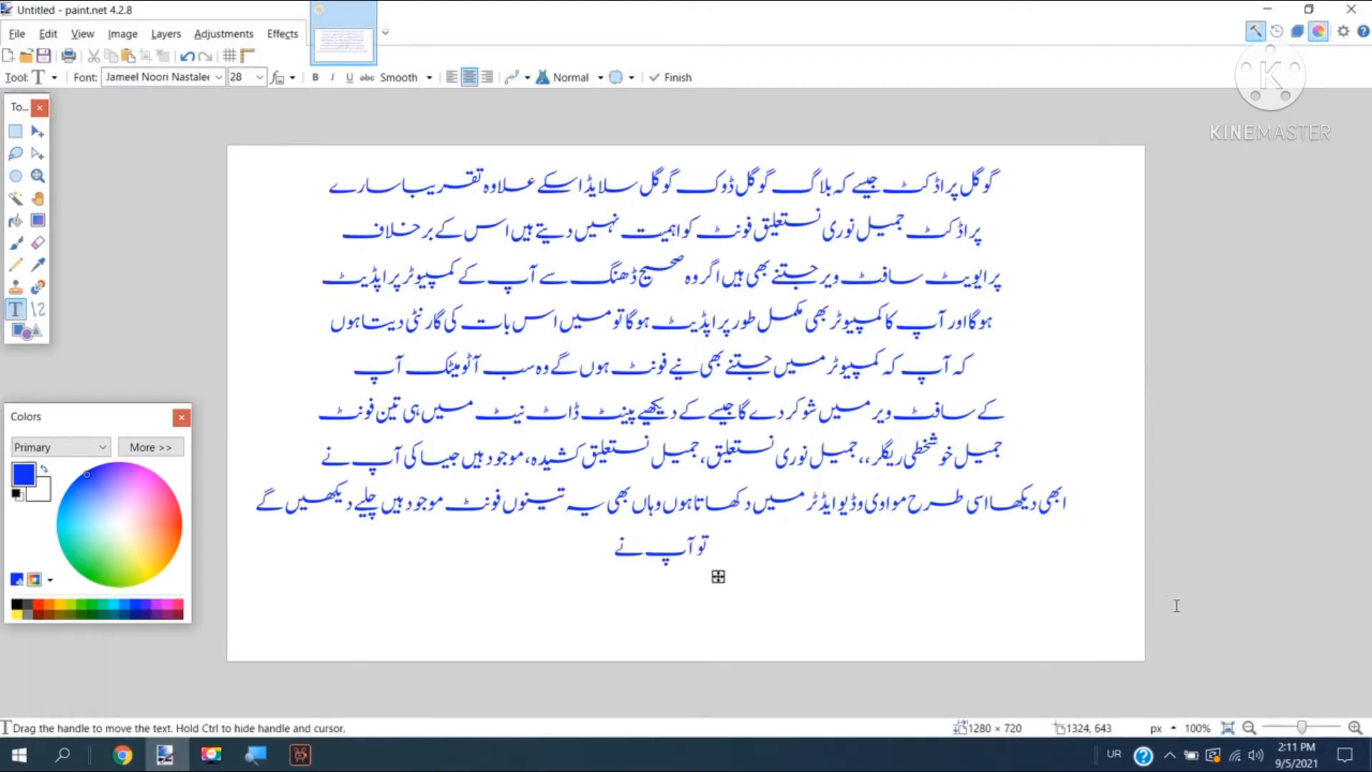
{"action": "type", "text": "ا کہ تینوں قسم"}
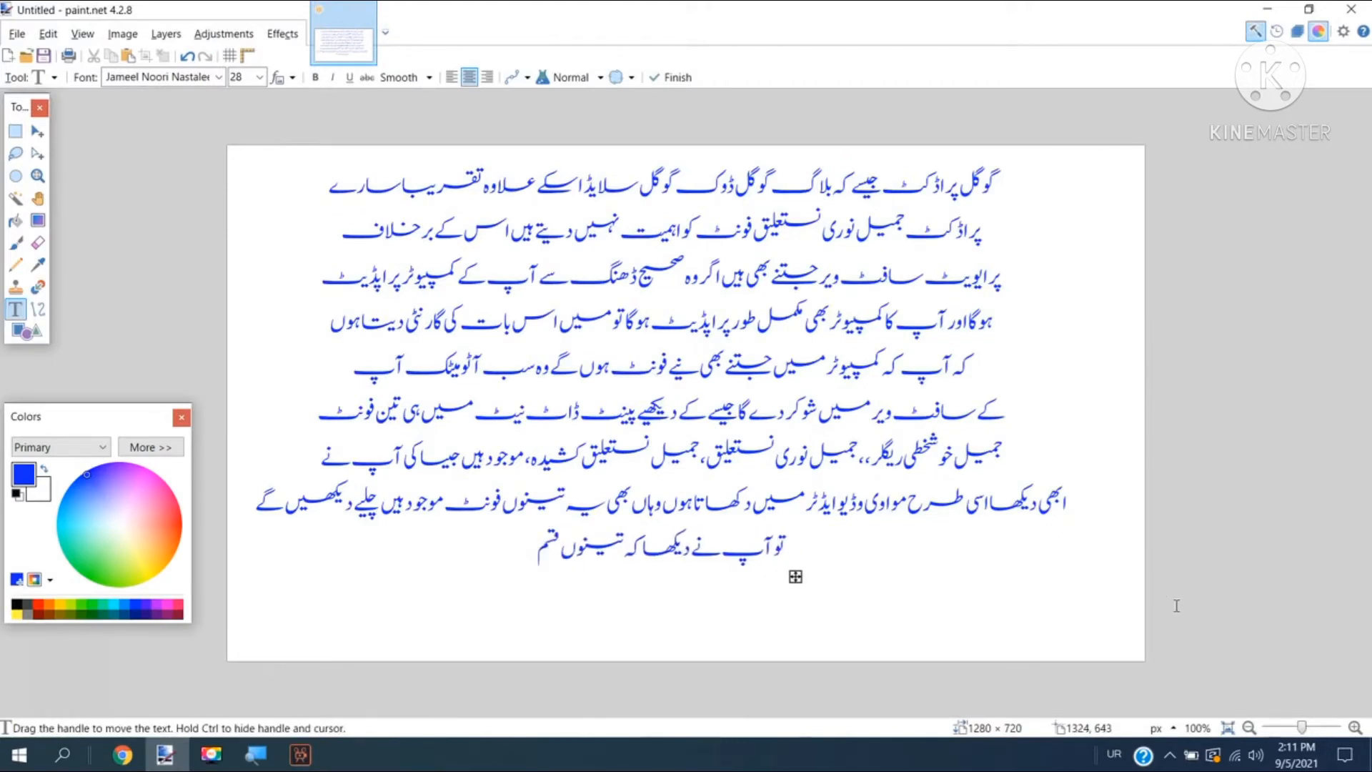
{"action": "type", "text": " کے فونٹ میرے پاس موجو"}
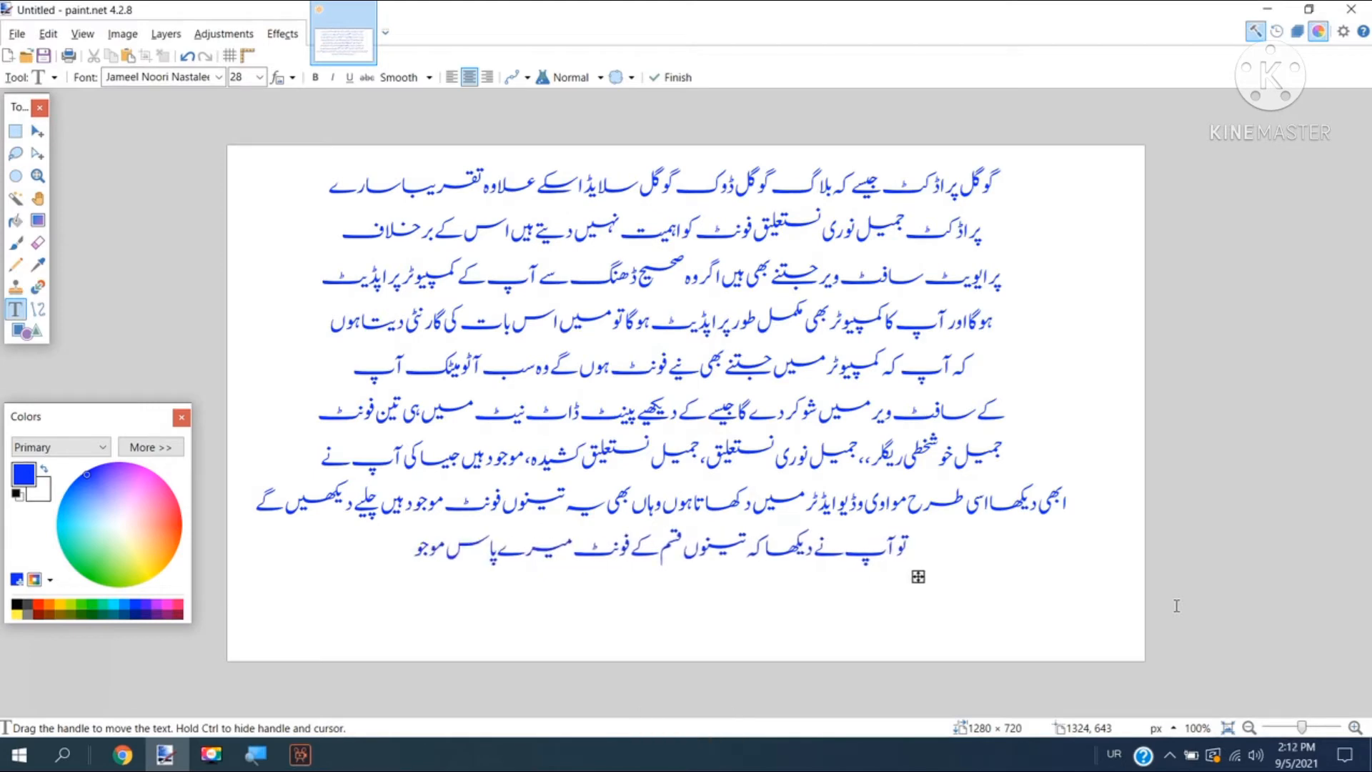
{"action": "type", "text": "د سافٹ ویر میں کام"}
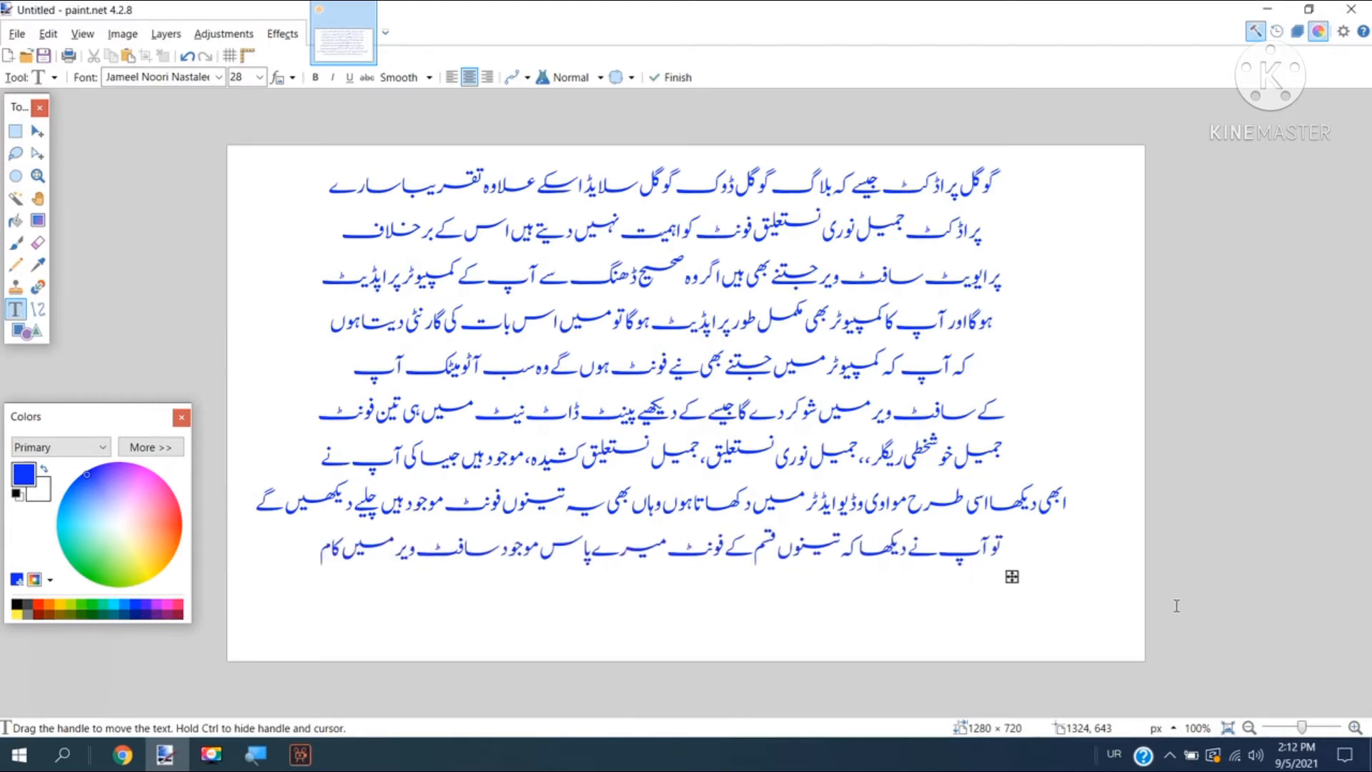
{"action": "type", "text": " کر رہے ہیں"}
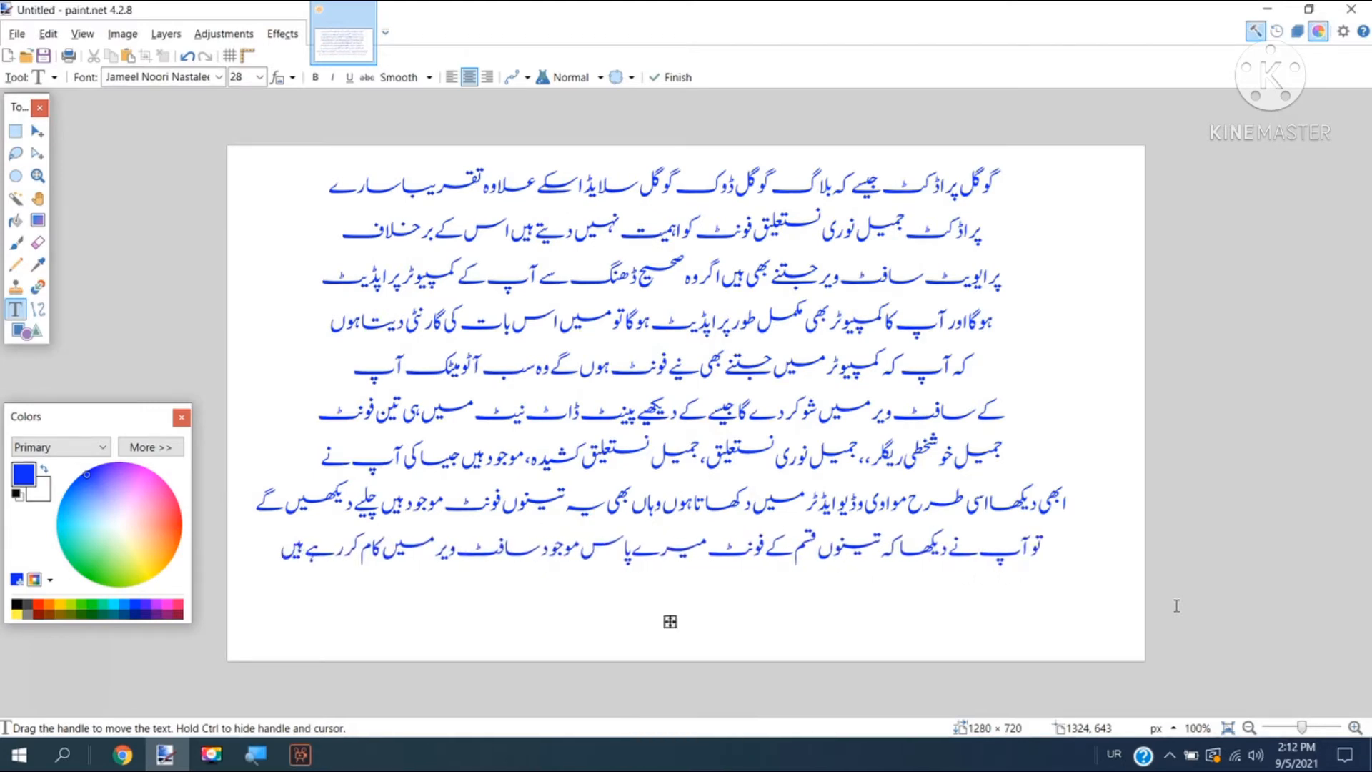
Start the tenth line of the explanation with "اب آپ کے زہن میں سووال یہ پیدا ہوتا ہے"
{"action": "type", "text": "اب ا"}
{"action": "type", "text": "پ کے"}
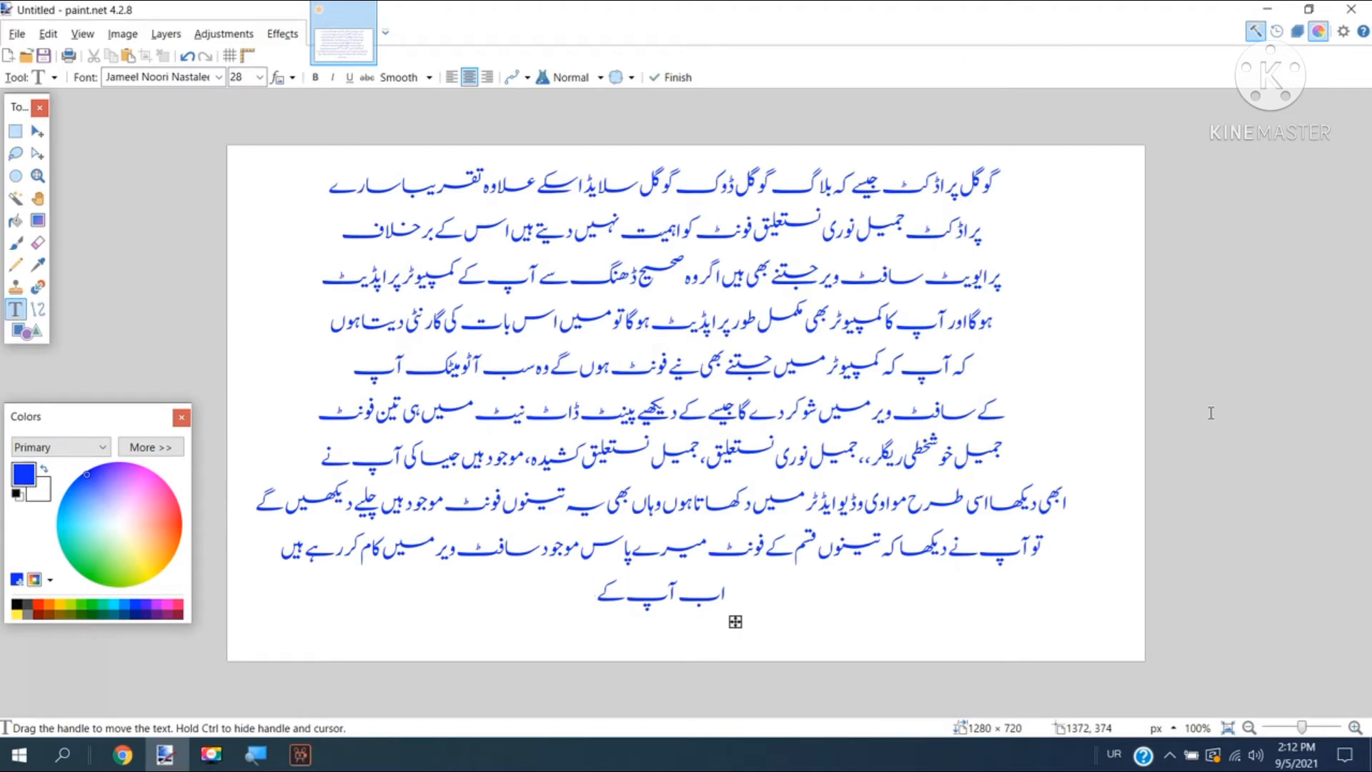
{"action": "type", "text": " زہن میں س"}
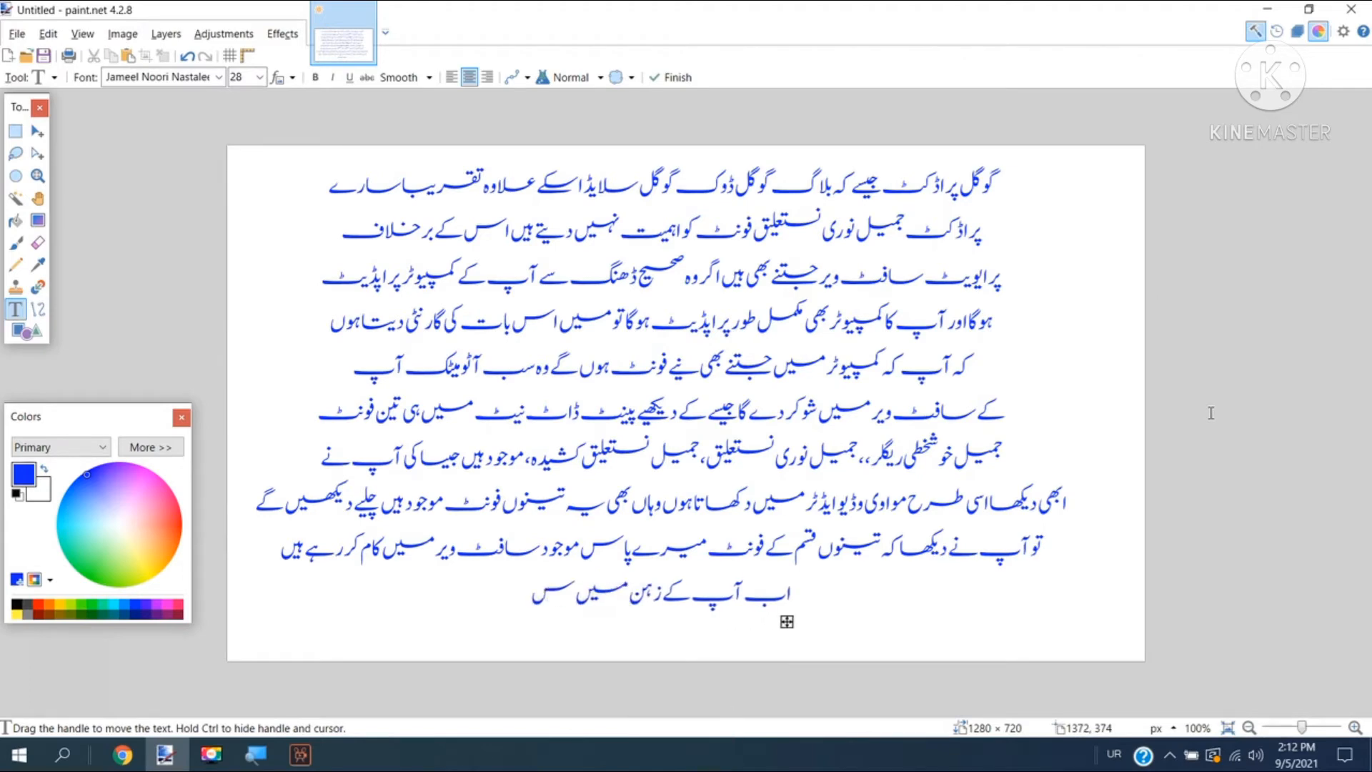
{"action": "type", "text": "وال یہ پیدا ہوتا ہے"}
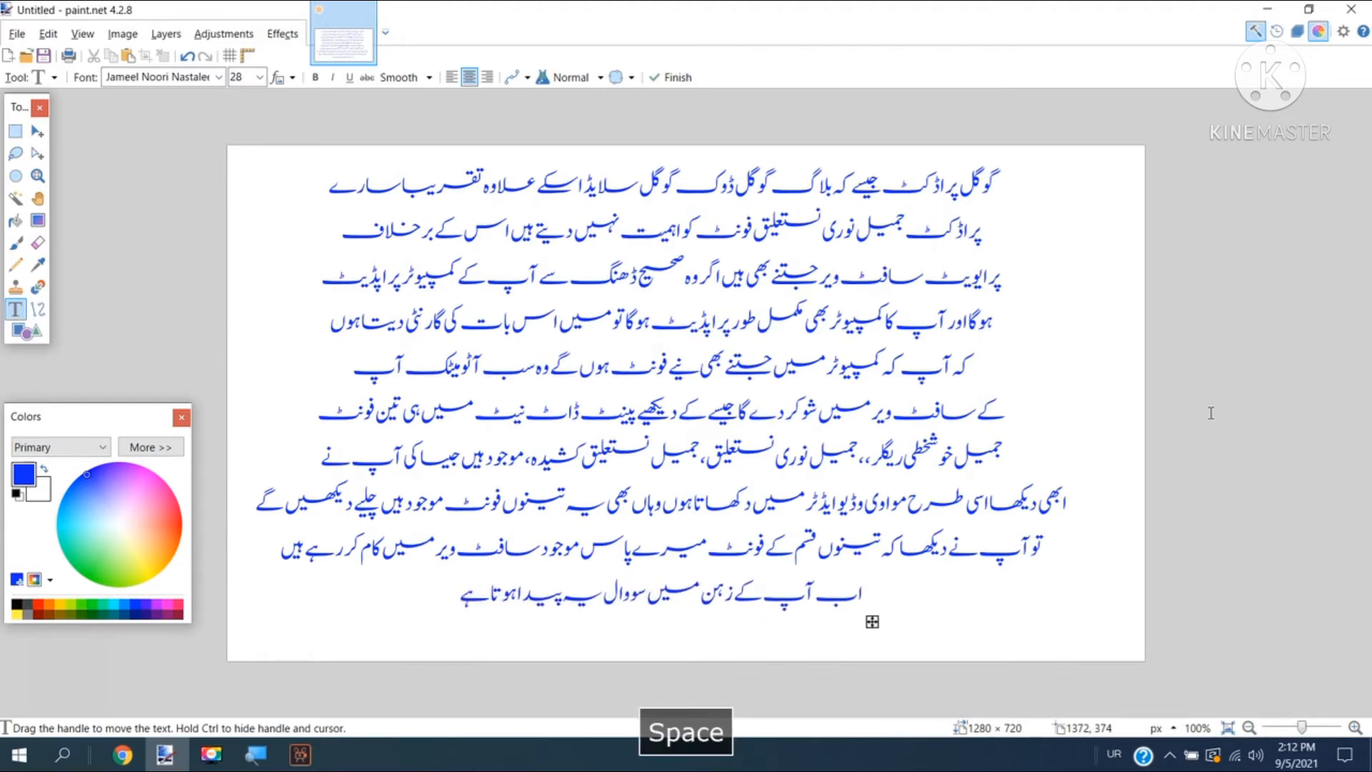
Complete the tenth line of the explanation with "کہ کسی بھی فونٹ کو اپنے کمپیوٹر پر کیسے انسٹال کرتے ہیں تو"
{"action": "type", "text": " کہ کسی بھی فونٹ"}
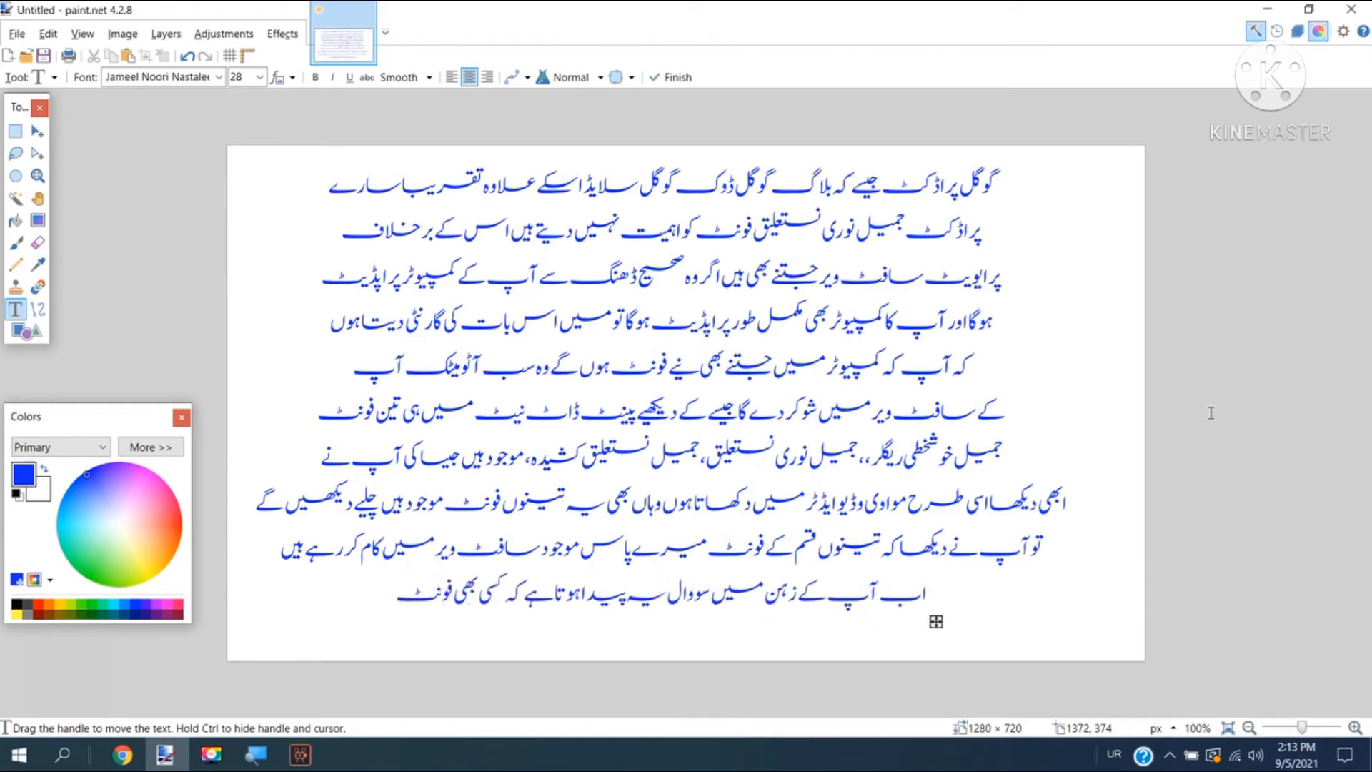
{"action": "type", "text": " کو اپنے کمپیوٹر پر"}
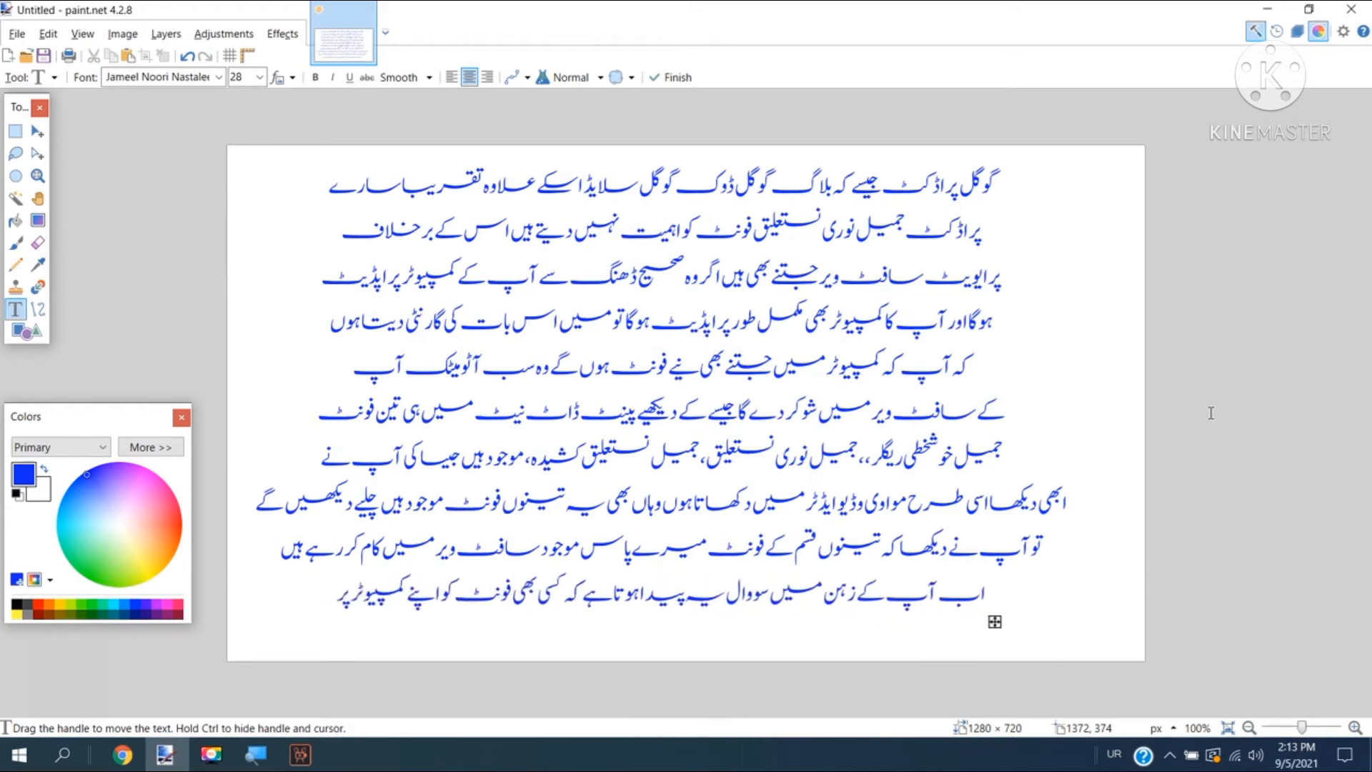
{"action": "type", "text": " کیسے انسٹال ک"}
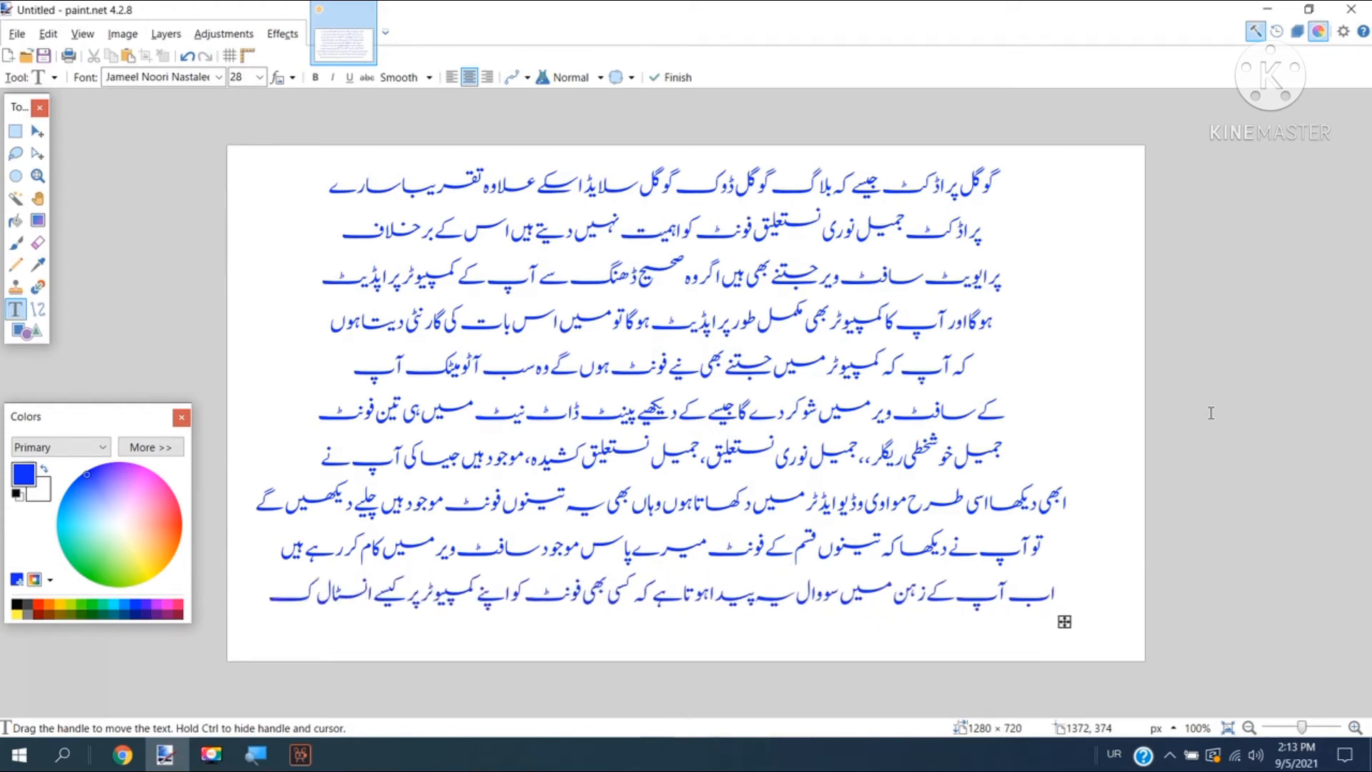
{"action": "type", "text": "رتے ہیں تو"}
Add an eleventh line to the explanation reading "چلیے وہ بھی میں بتاتا ہوں"
{"action": "key", "text": "Return"}
{"action": "type", "text": "چل"}
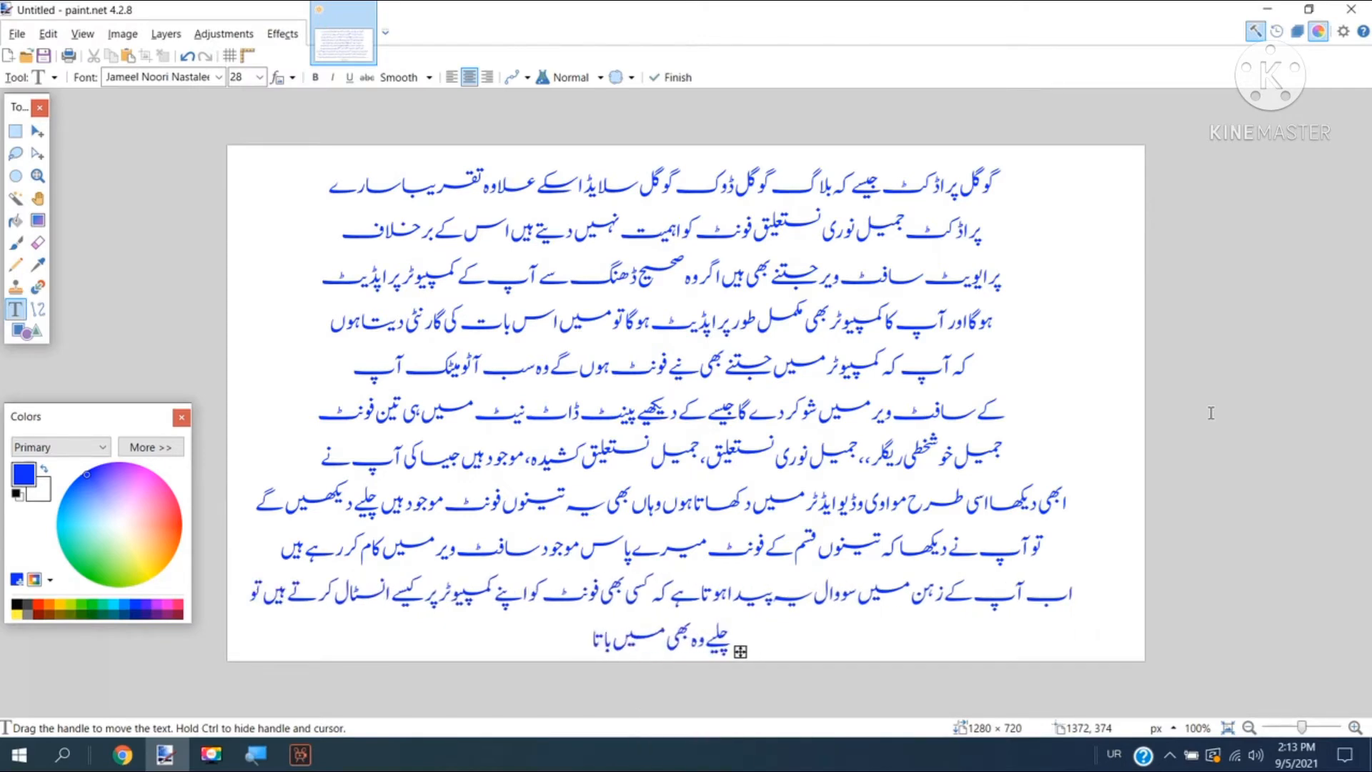
{"action": "type", "text": "یے وہ بھی میں بتاتا ہو"}
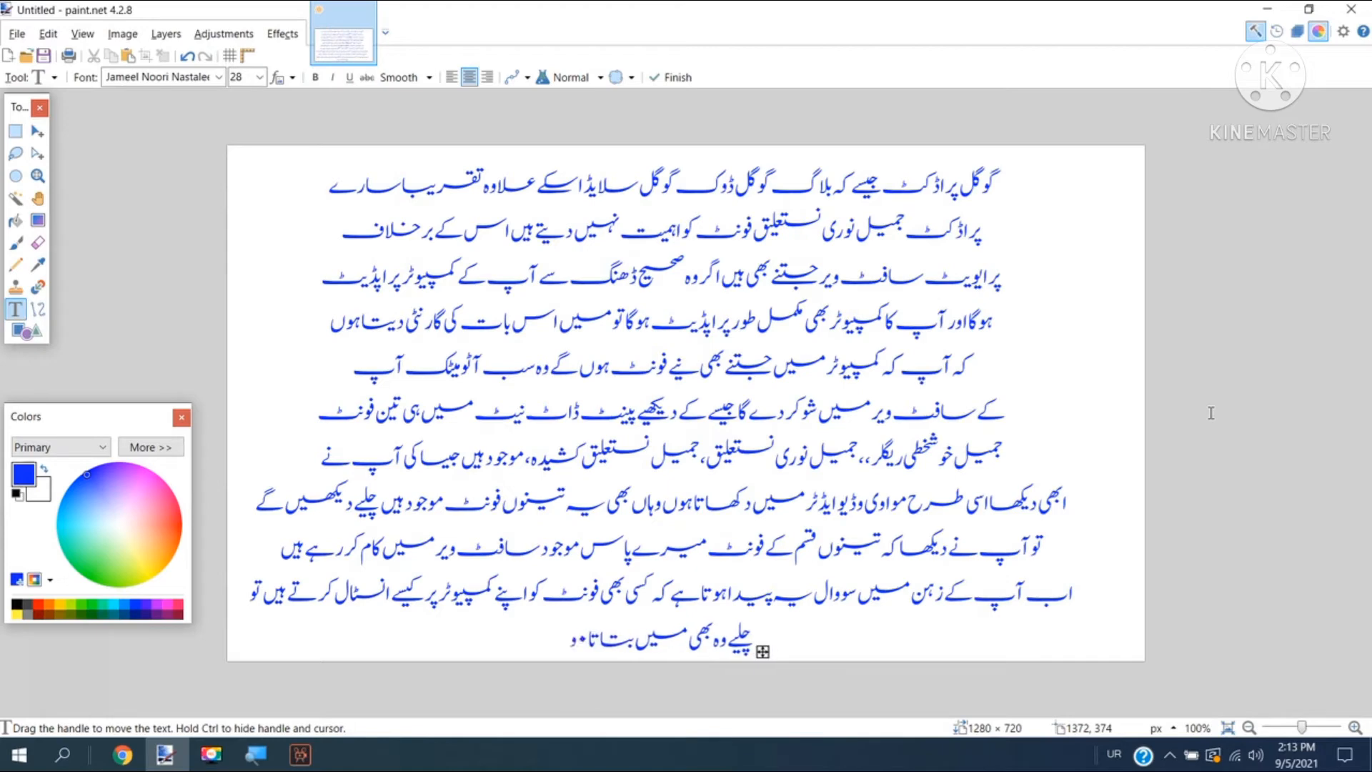
{"action": "type", "text": "ں"}
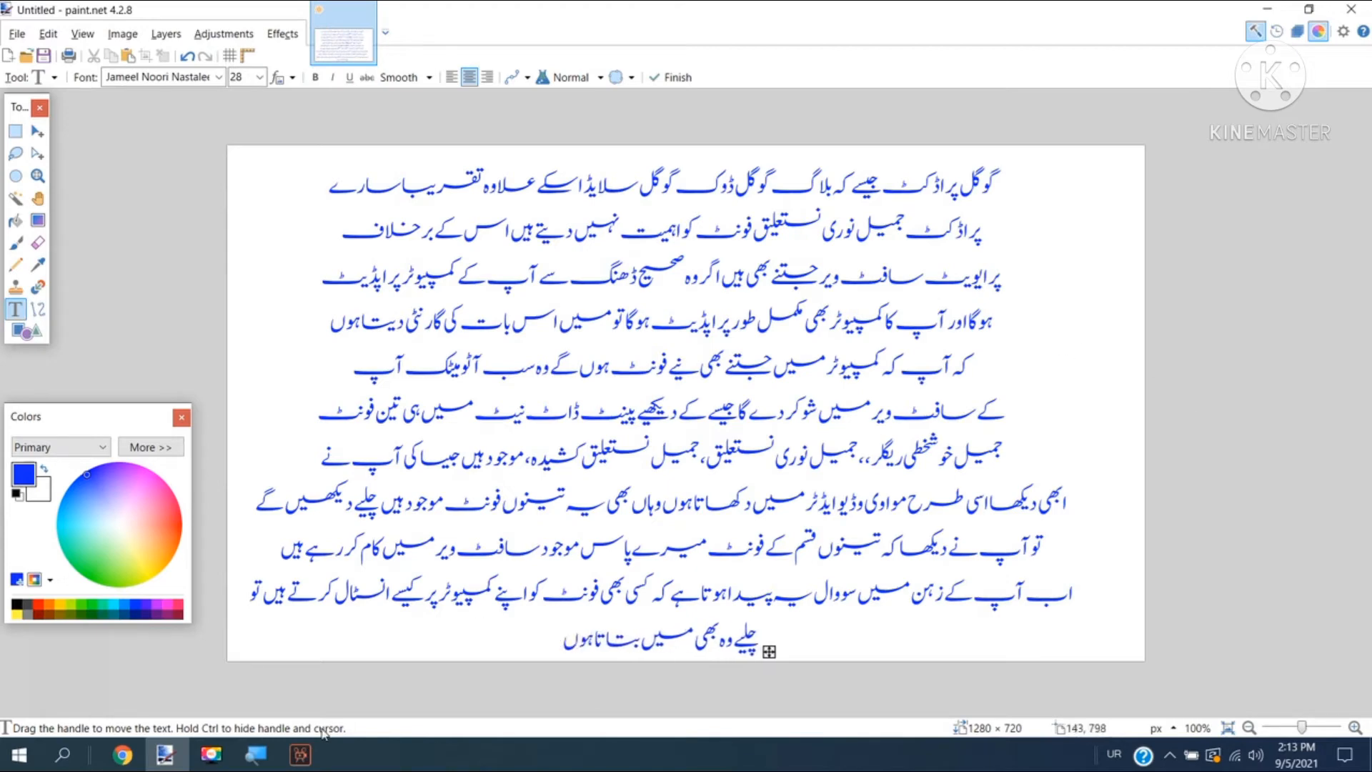
Switch to Chrome, search for "urdu font" in the new tab and open the urdufonts.net website
{"action": "left_click", "coordinate": [1268, 9]}
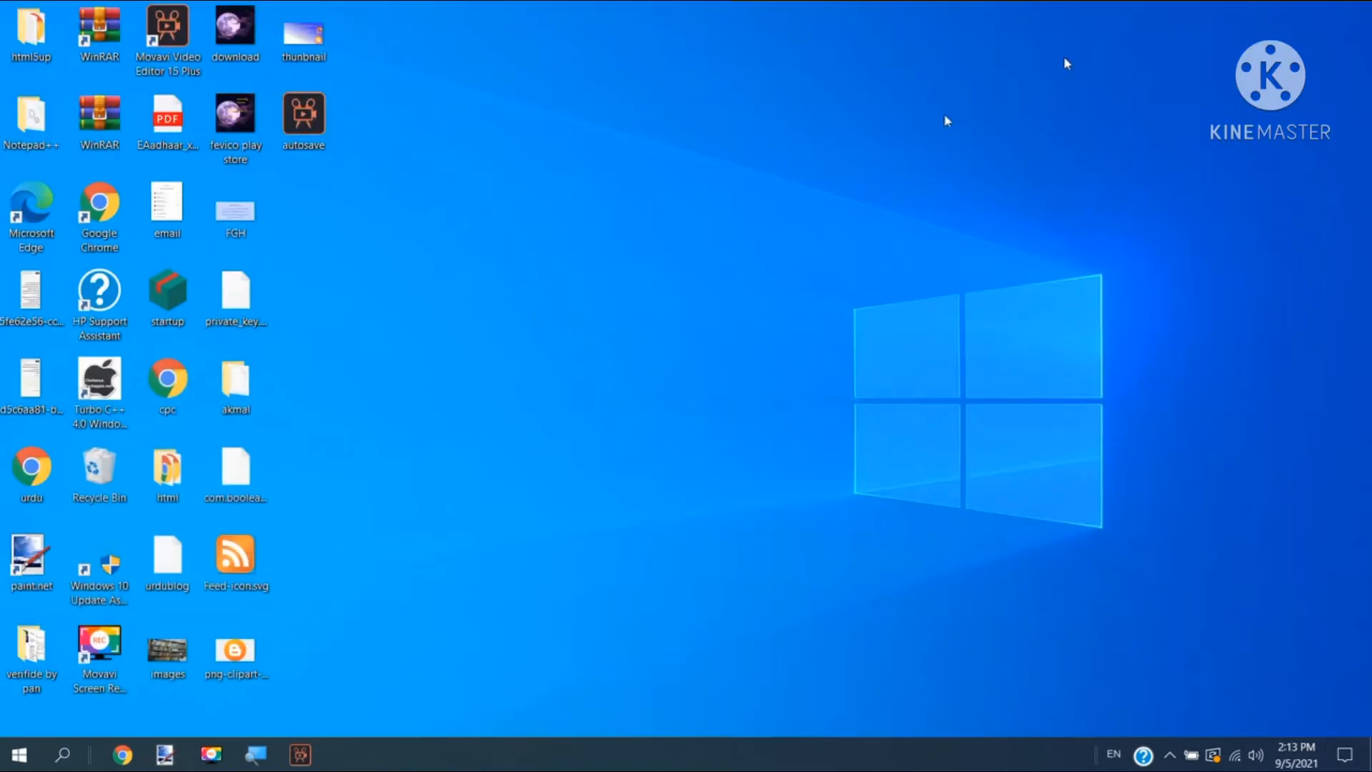
{"action": "left_click", "coordinate": [128, 759]}
{"action": "left_click", "coordinate": [457, 14]}
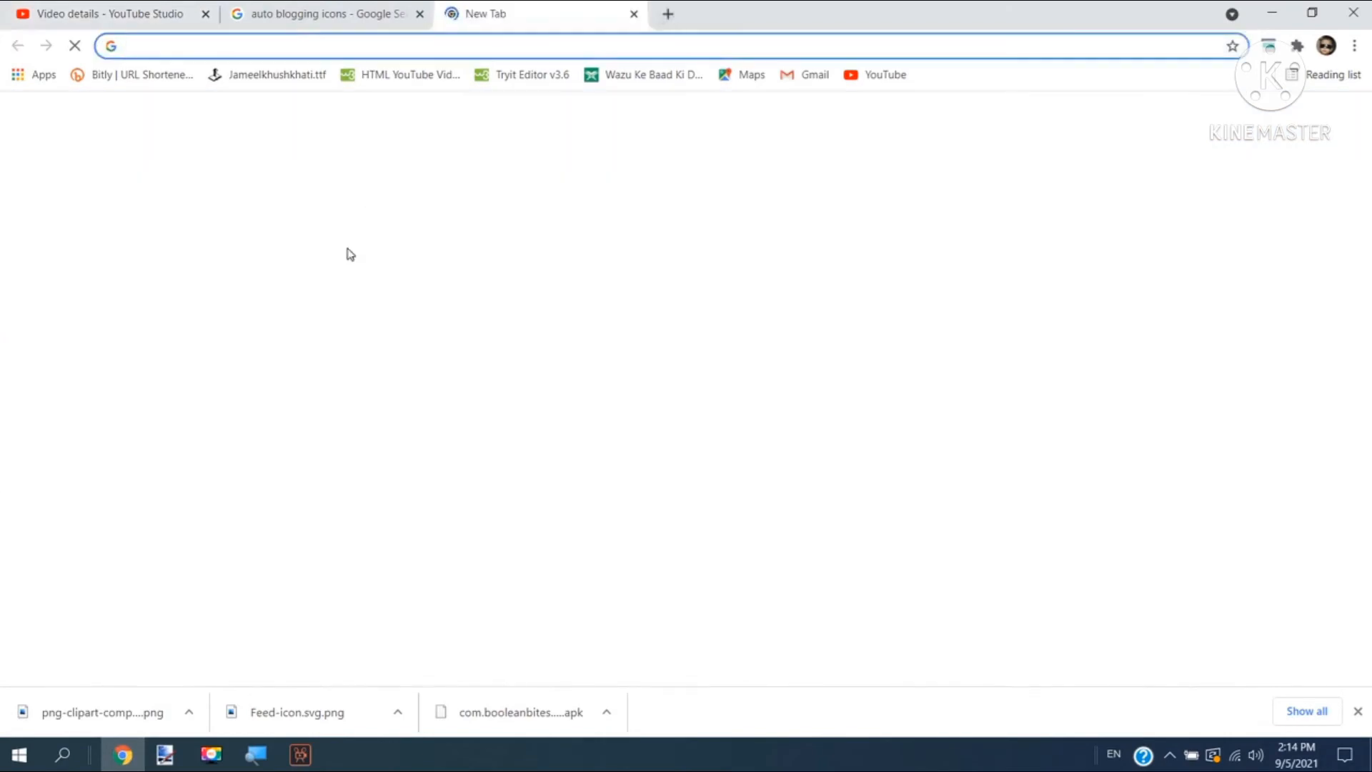
{"action": "type", "text": "urdu font"}
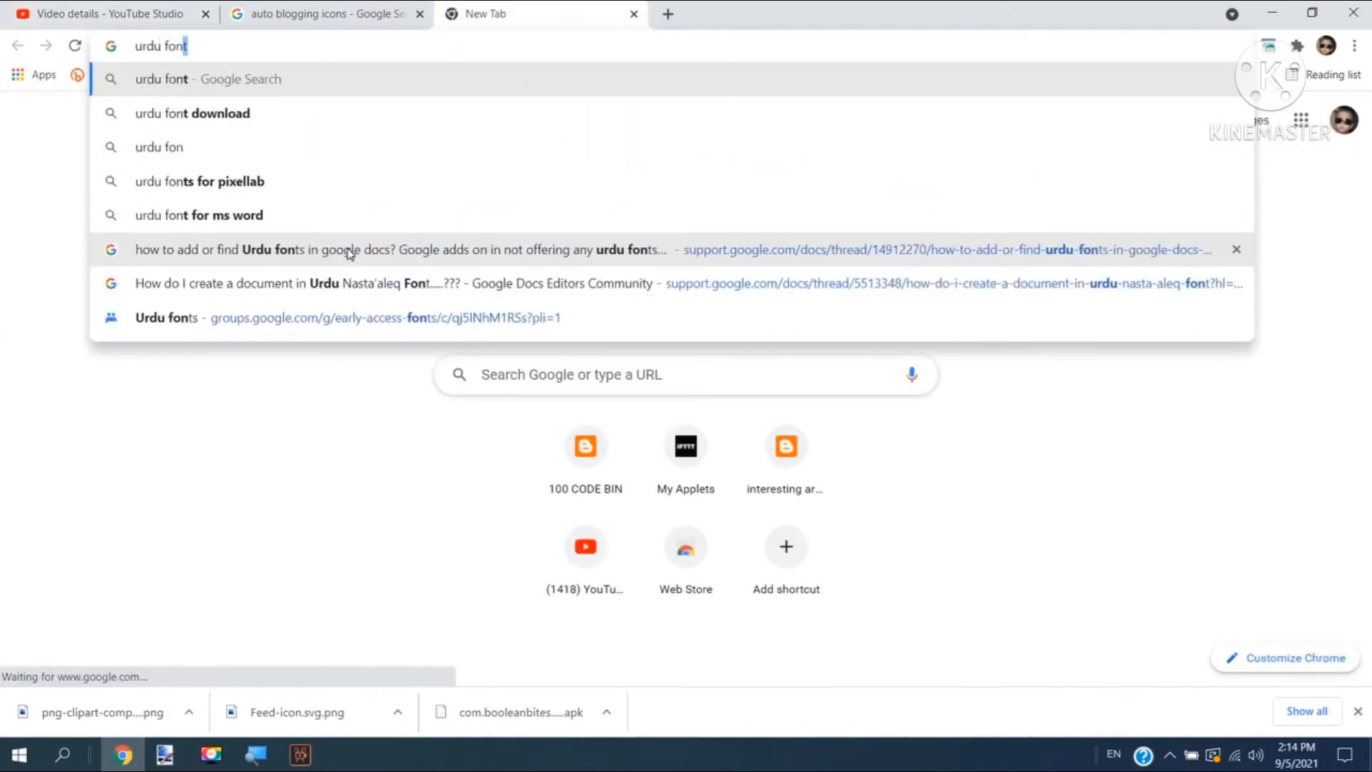
{"action": "key", "text": "Down"}
{"action": "key", "text": "Return"}
{"action": "left_click", "coordinate": [333, 294]}
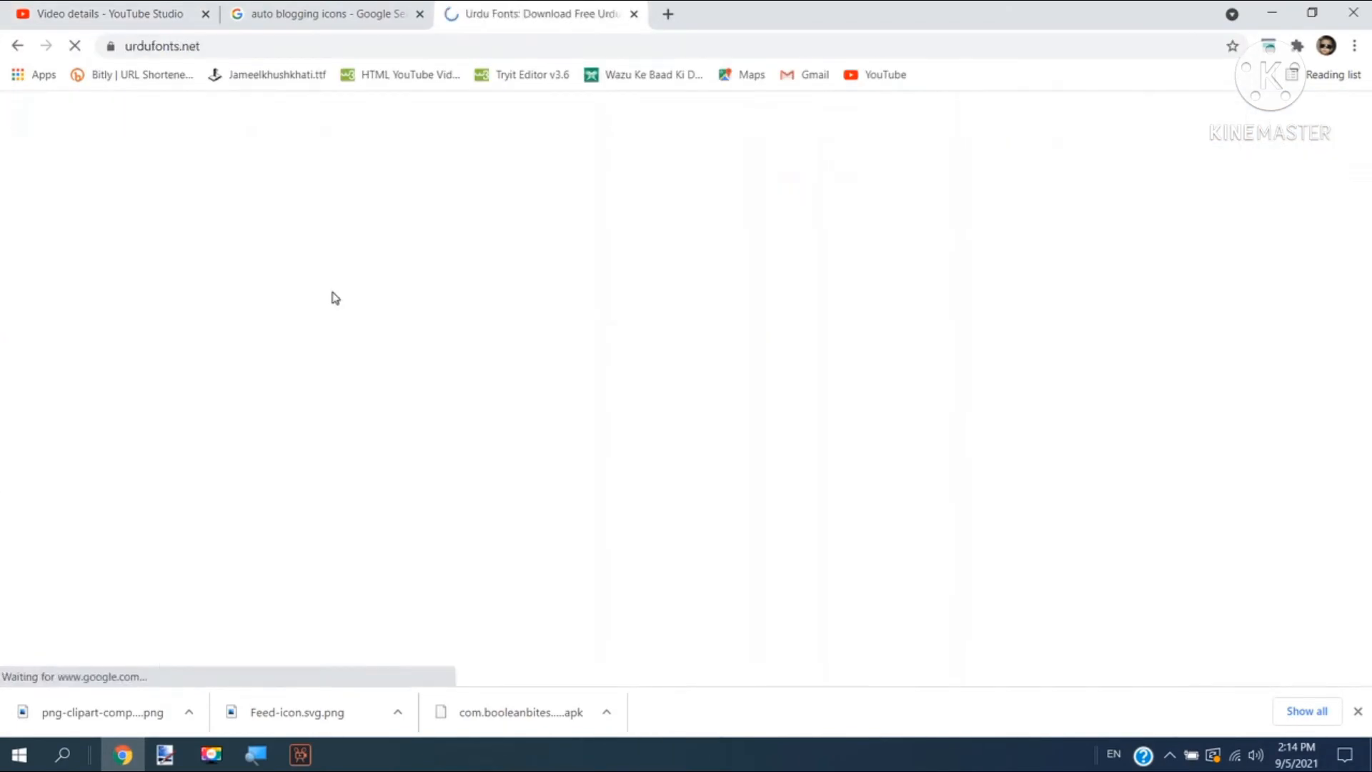
Open the download page of the Gandhara Suls Regular font, dismissing the advertisement
{"action": "left_click_drag", "start_coordinate": [1367, 193], "coordinate": [1368, 447]}
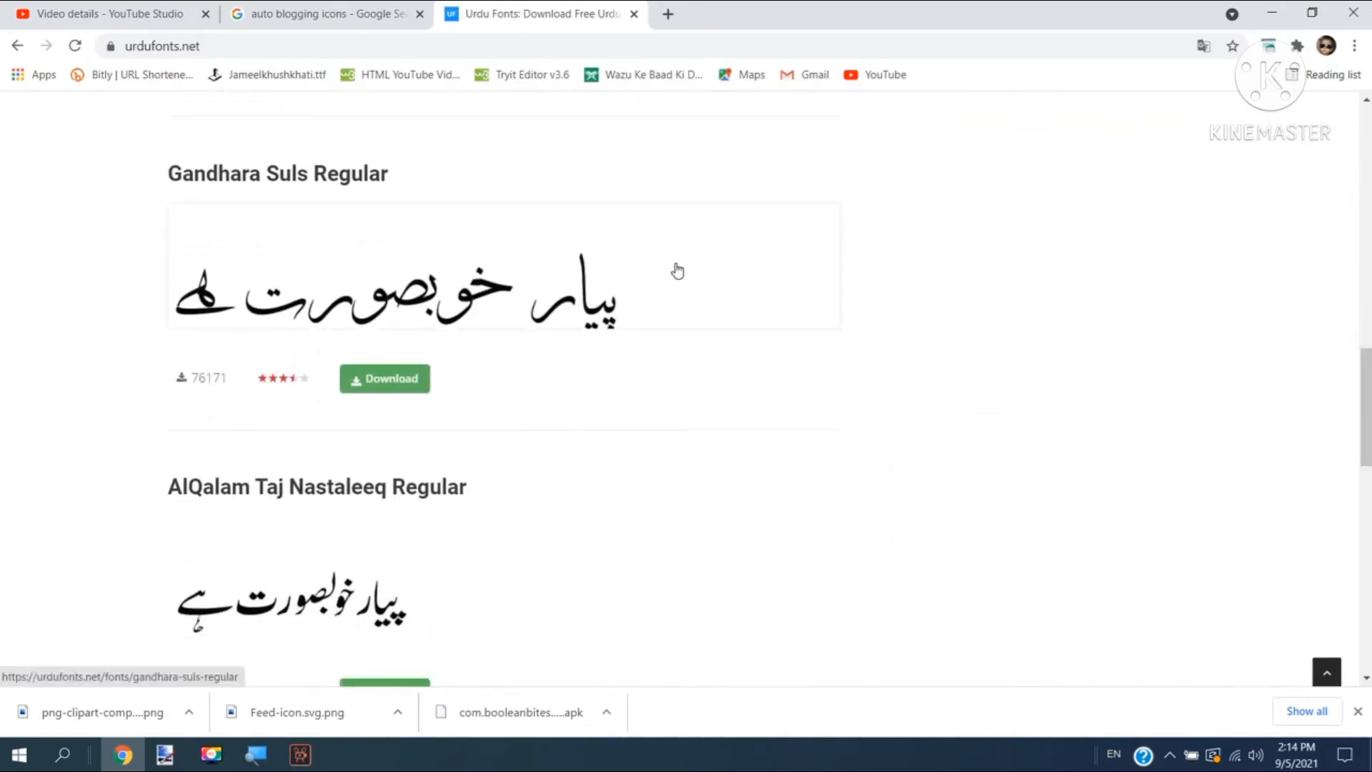
{"action": "left_click", "coordinate": [390, 385]}
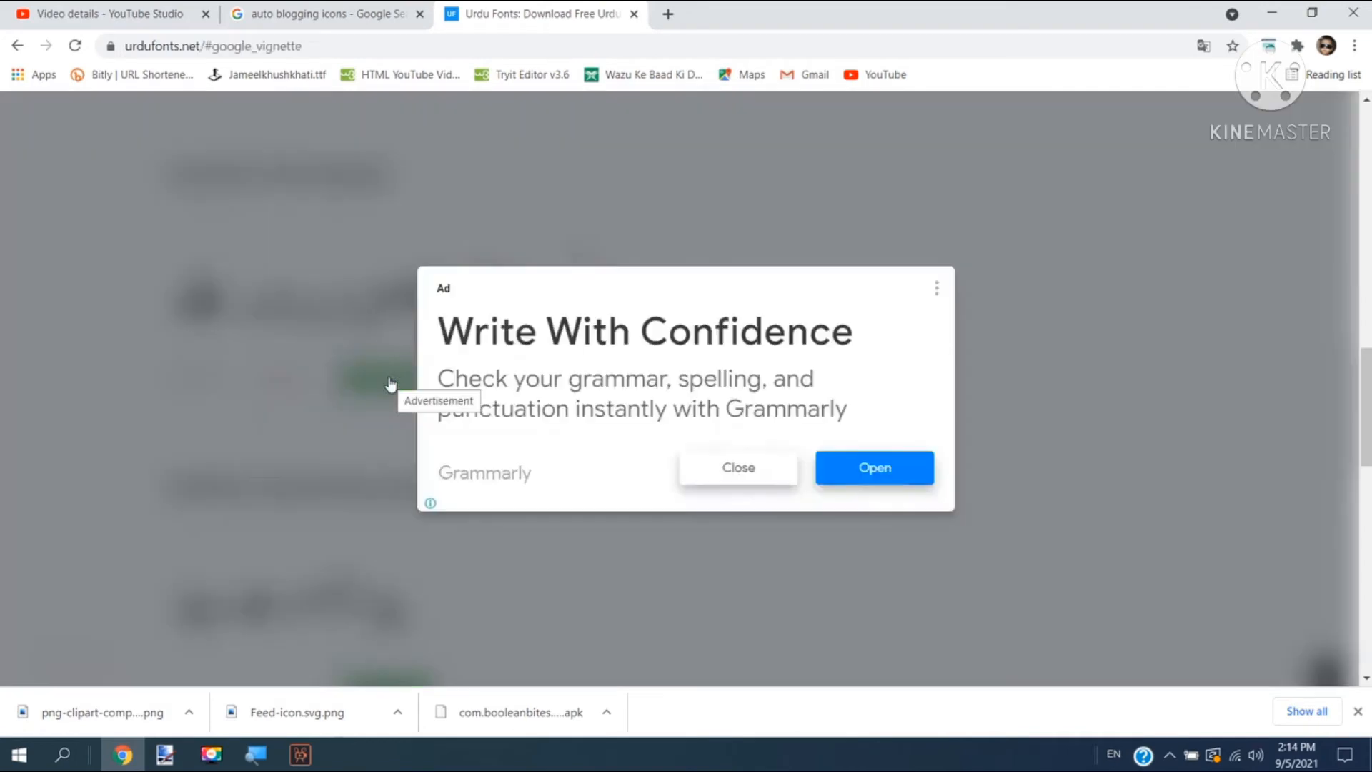
{"action": "left_click", "coordinate": [743, 468]}
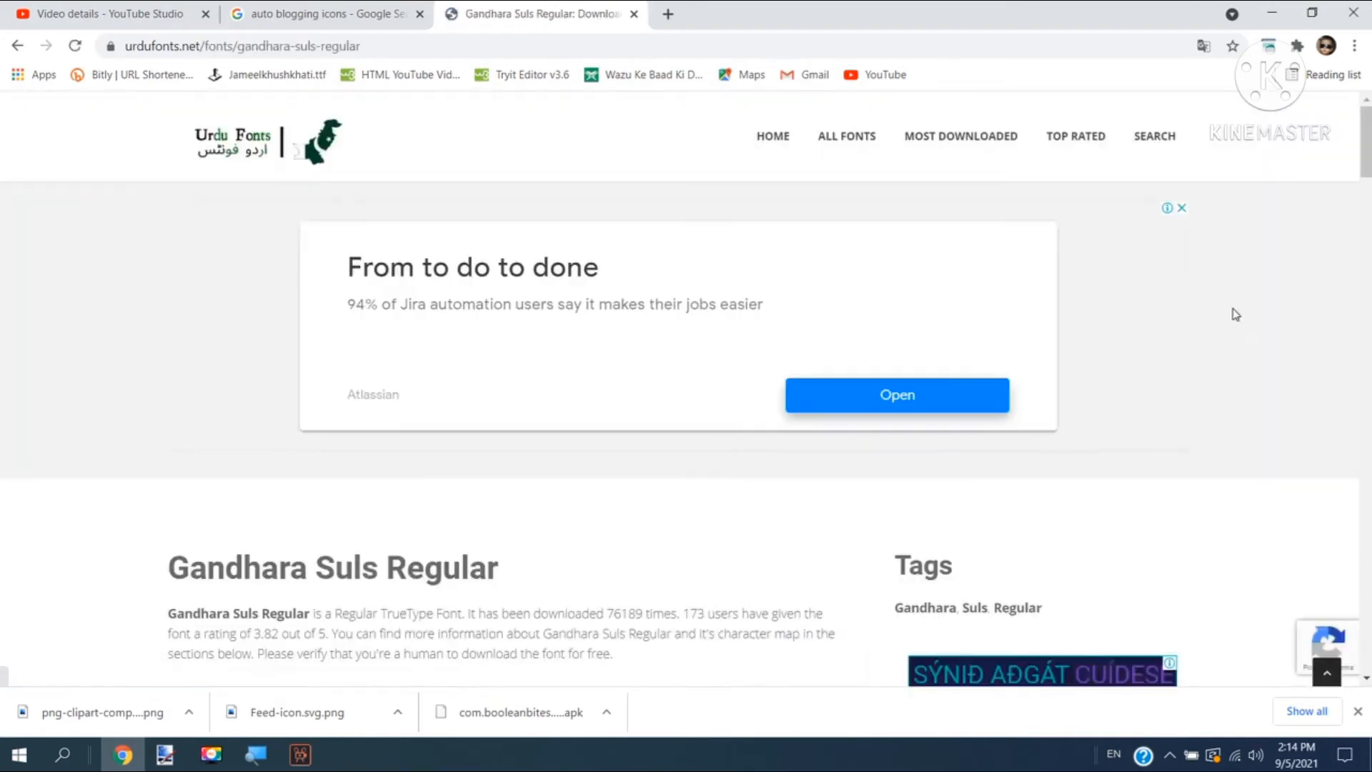
Preview the Gandhara Suls Regular font with the Urdu text "شاید یہ فونٹ میرے پاس نہ ہو"
{"action": "scroll", "coordinate": [748, 288], "scroll_direction": "down", "scroll_amount": 5}
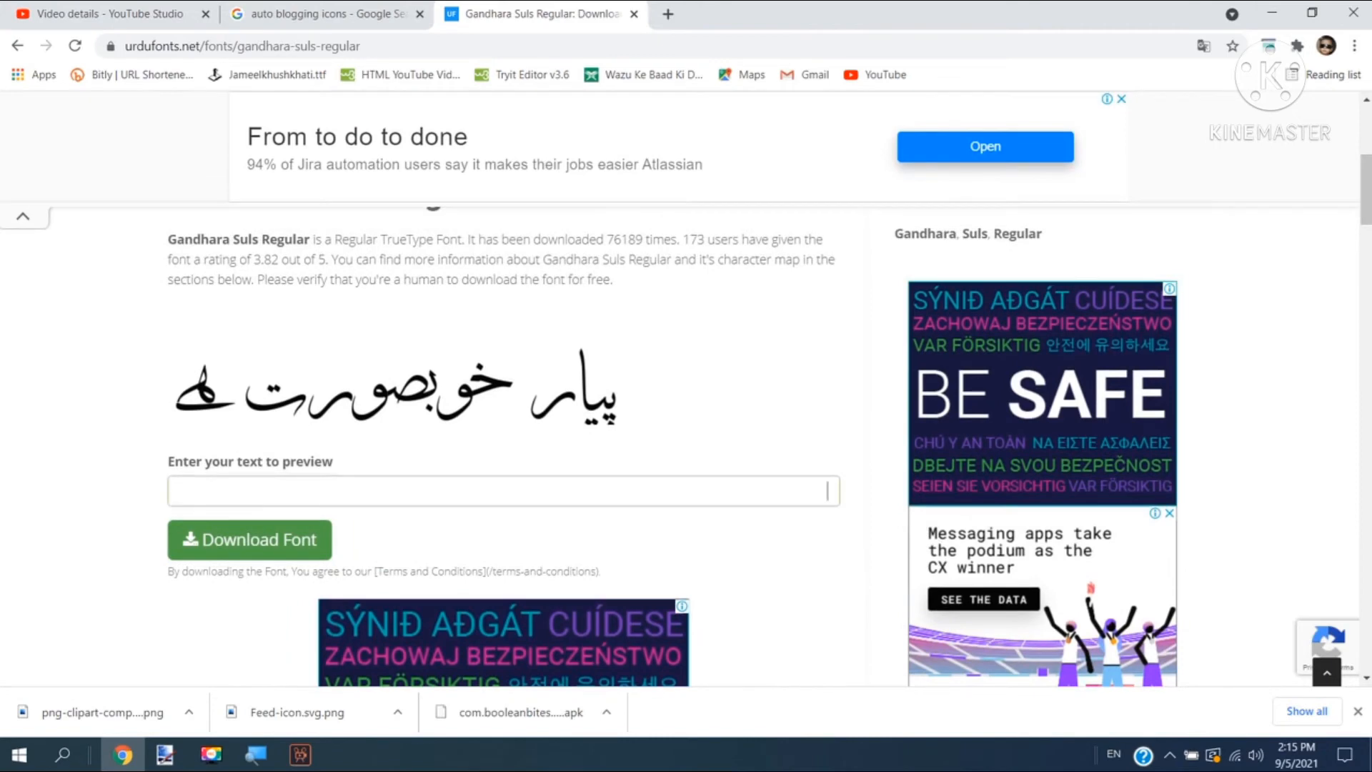
{"action": "key", "text": "alt+shift"}
{"action": "type", "text": "ش"}
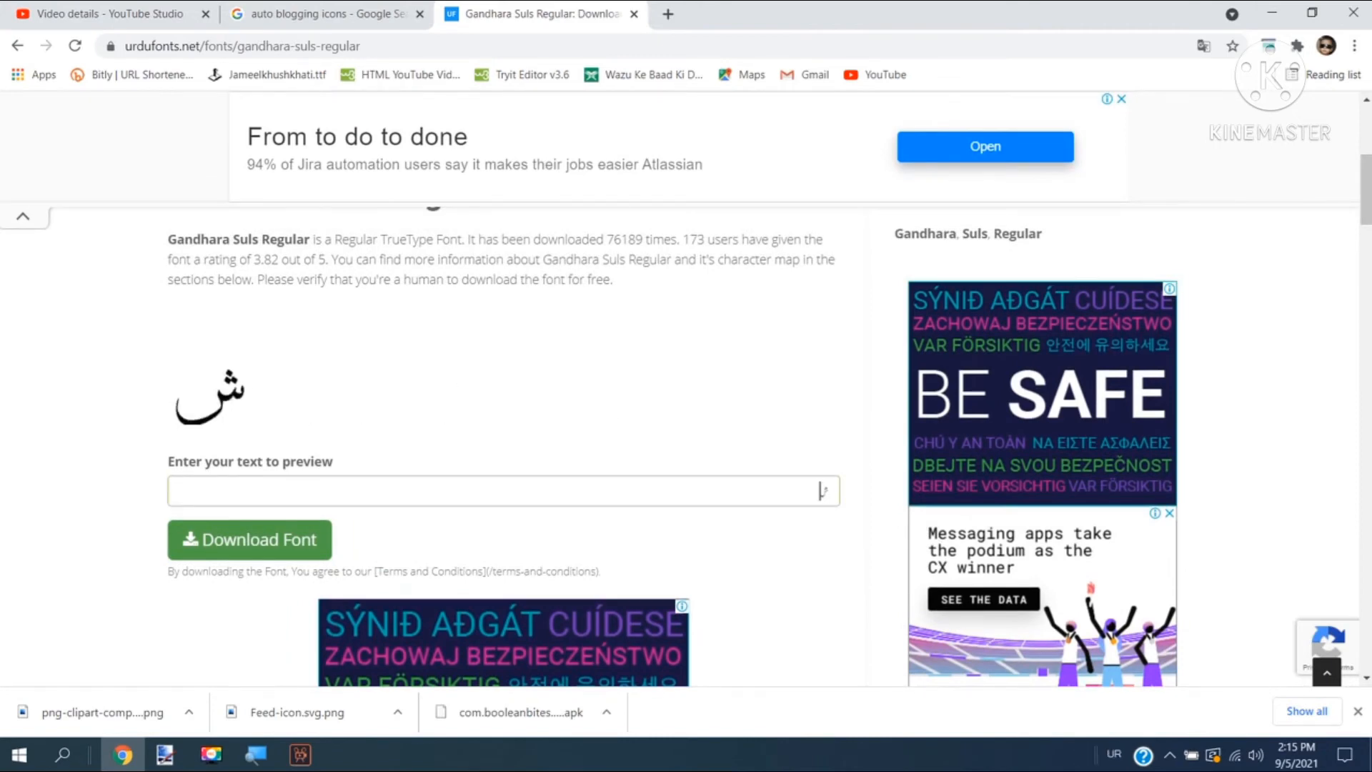
{"action": "type", "text": "اید یہ فونٹ"}
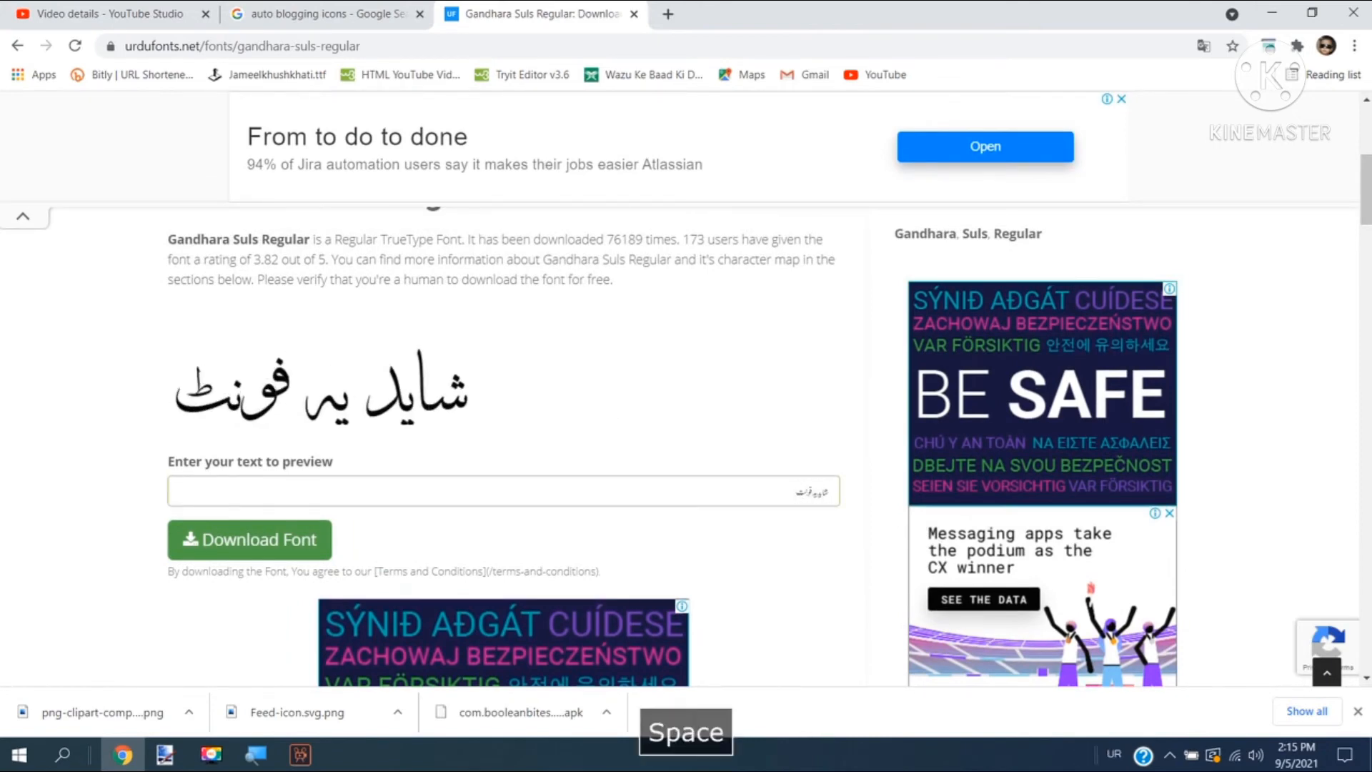
{"action": "type", "text": " میرے پاس نہ ہو"}
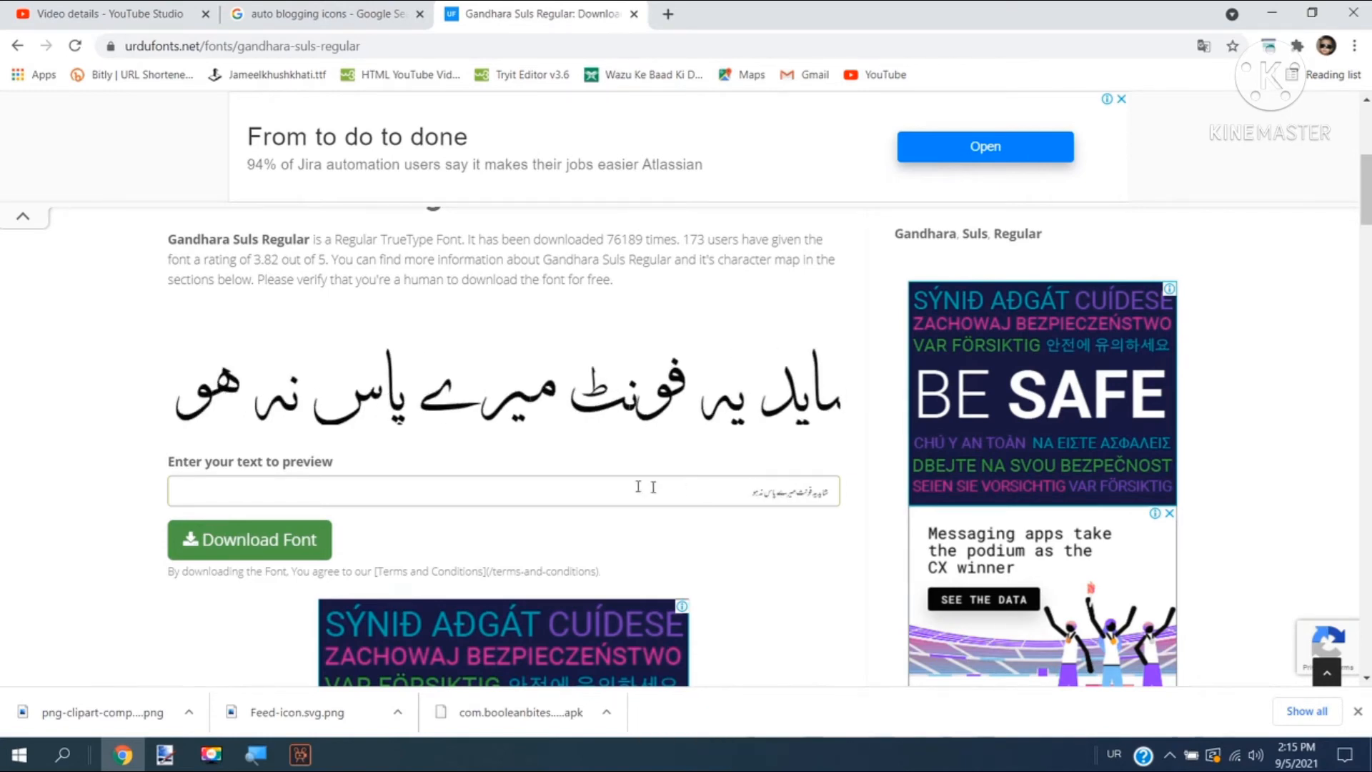
Download the Gandhara Suls Regular font as a ZIP archive to the Desktop and return to the desktop
{"action": "left_click", "coordinate": [298, 540]}
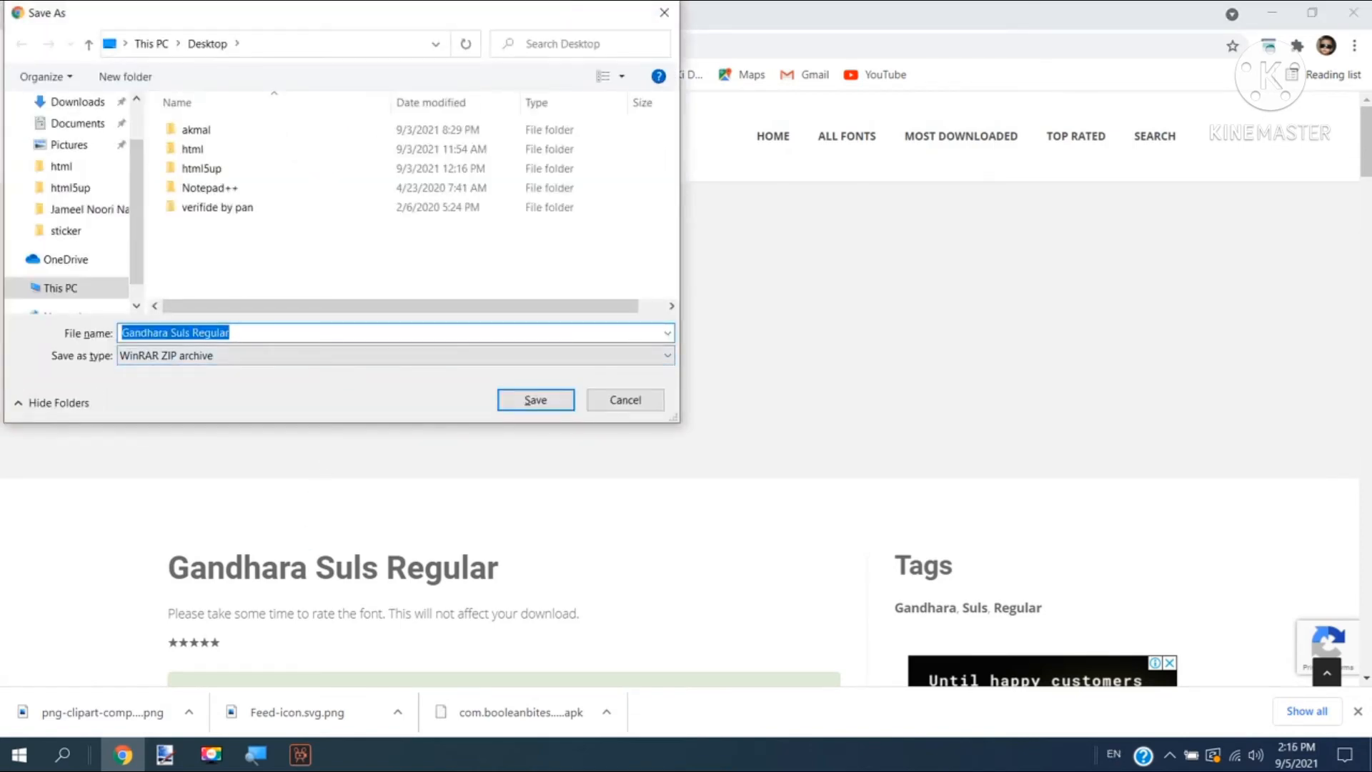
{"action": "left_click", "coordinate": [529, 400]}
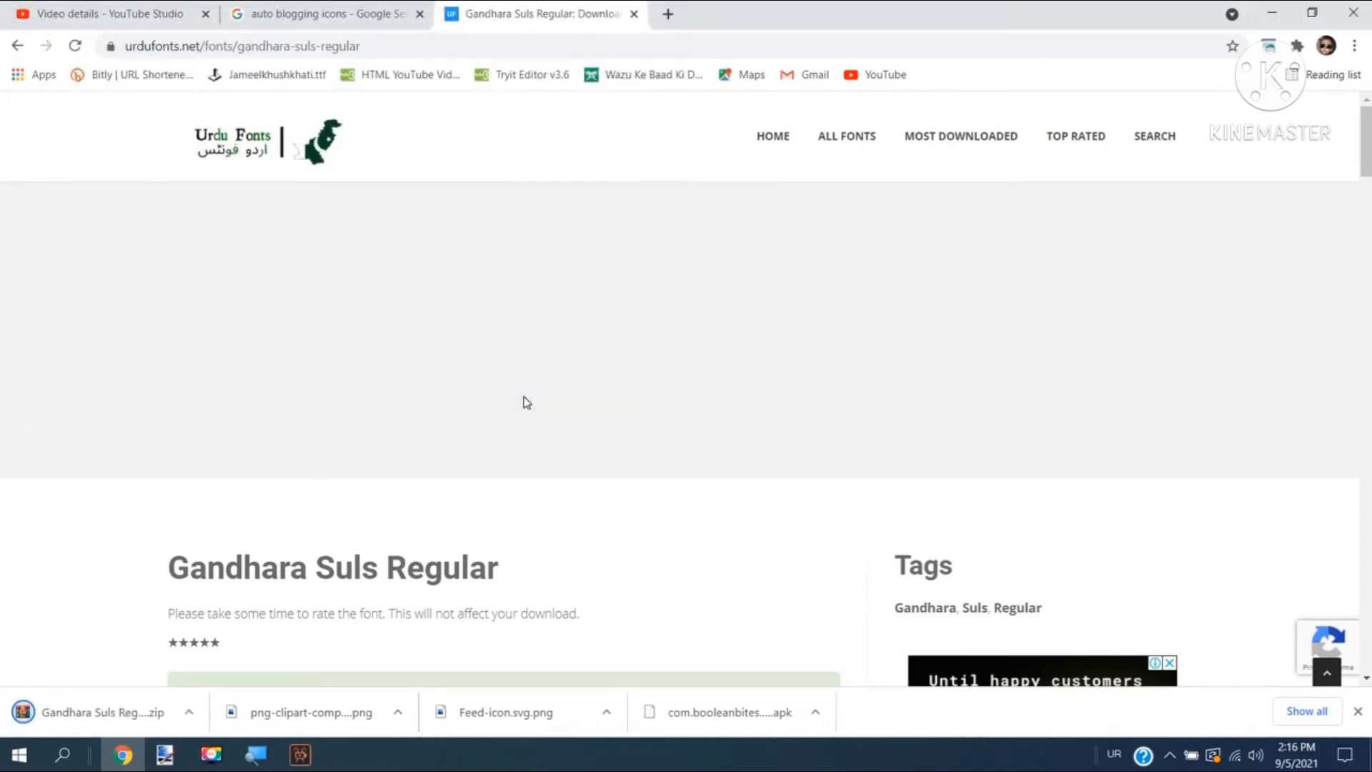
{"action": "left_click", "coordinate": [1277, 13]}
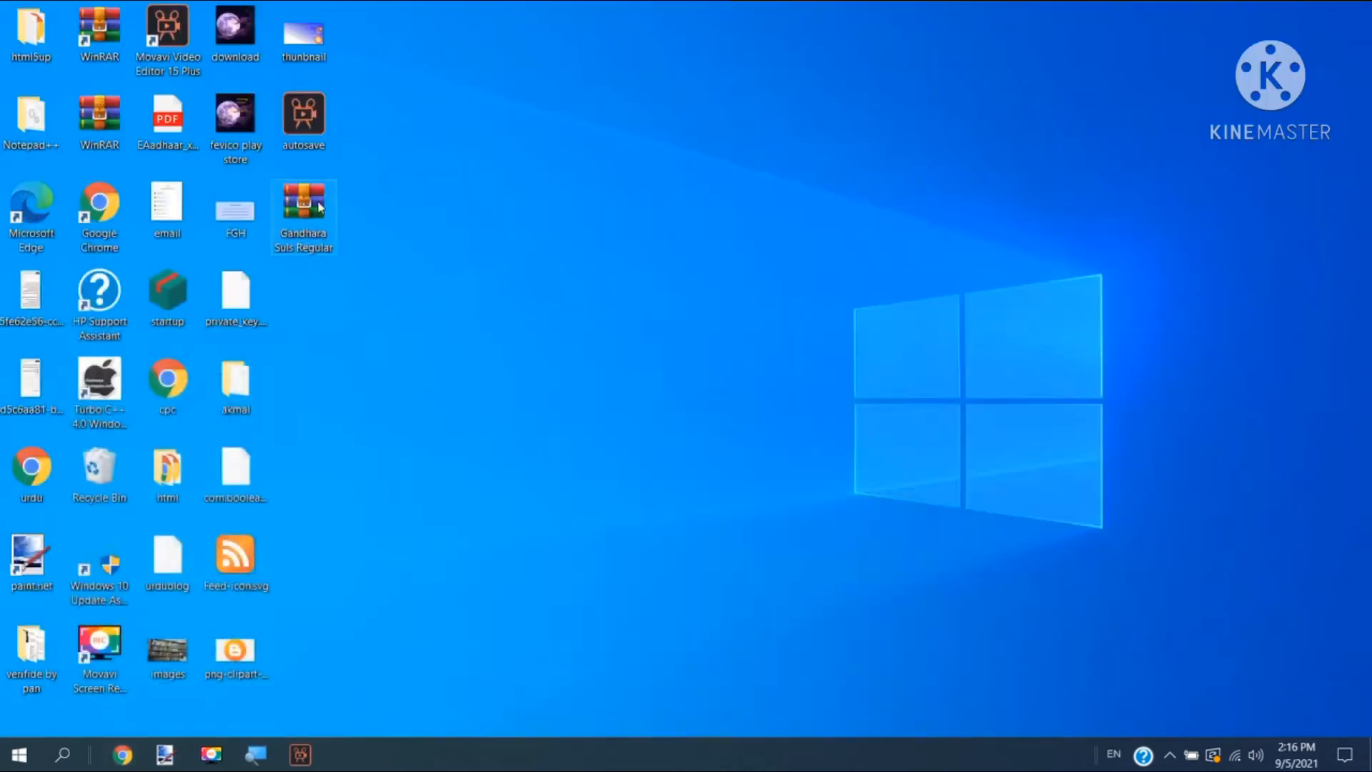
Create a desktop folder named "new font", move the Gandhara Suls Regular archive into it and open the folder
{"action": "right_click", "coordinate": [439, 295]}
{"action": "mouse_move", "coordinate": [505, 466]}
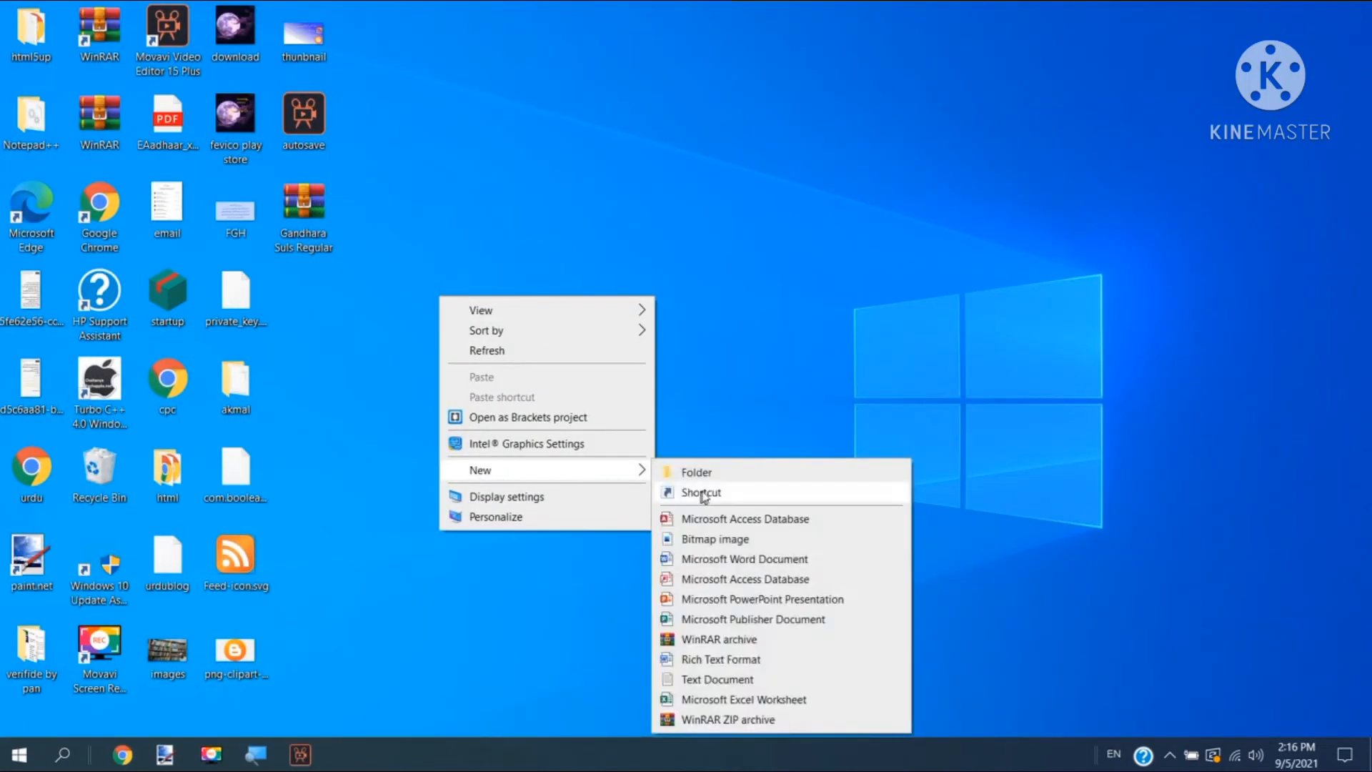
{"action": "left_click", "coordinate": [710, 477]}
{"action": "type", "text": "new font"}
{"action": "key", "text": "Return"}
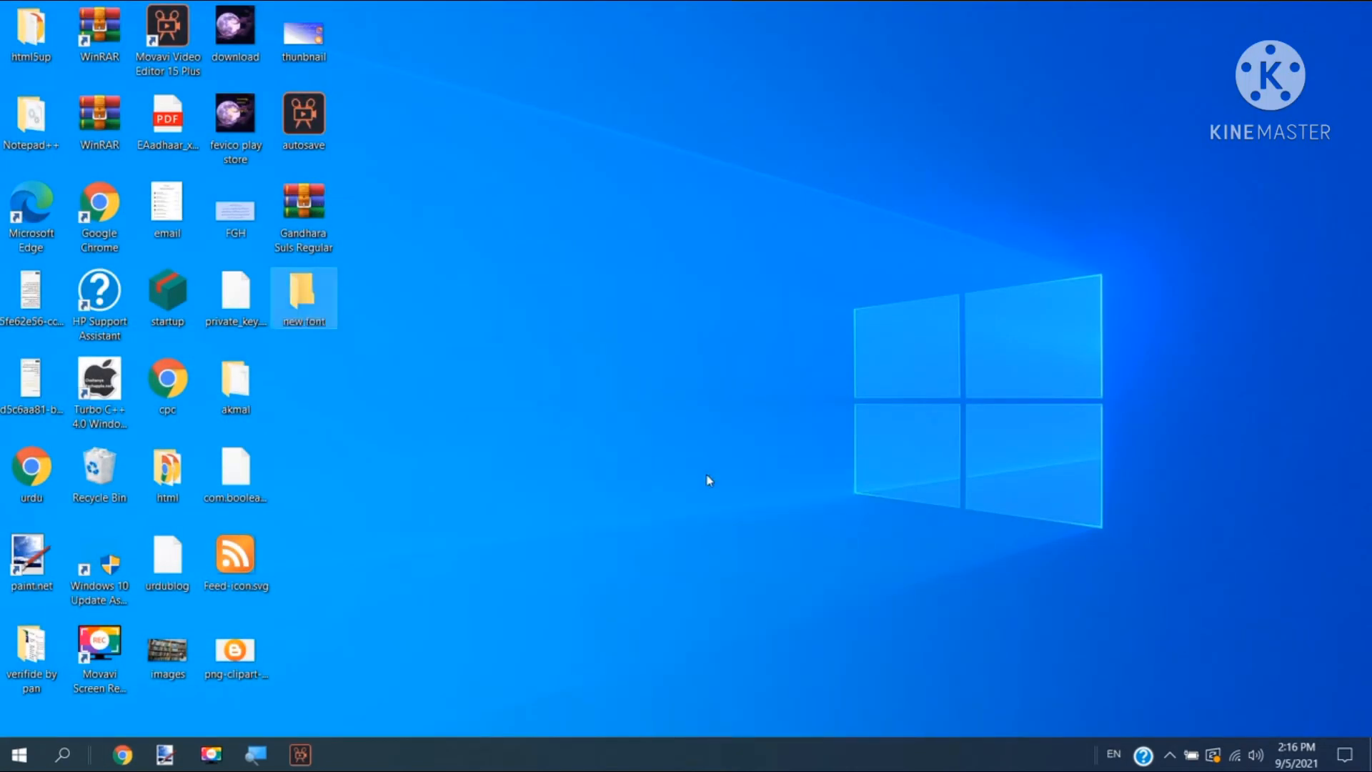
{"action": "left_click_drag", "start_coordinate": [318, 214], "coordinate": [319, 294]}
{"action": "double_click", "coordinate": [310, 209]}
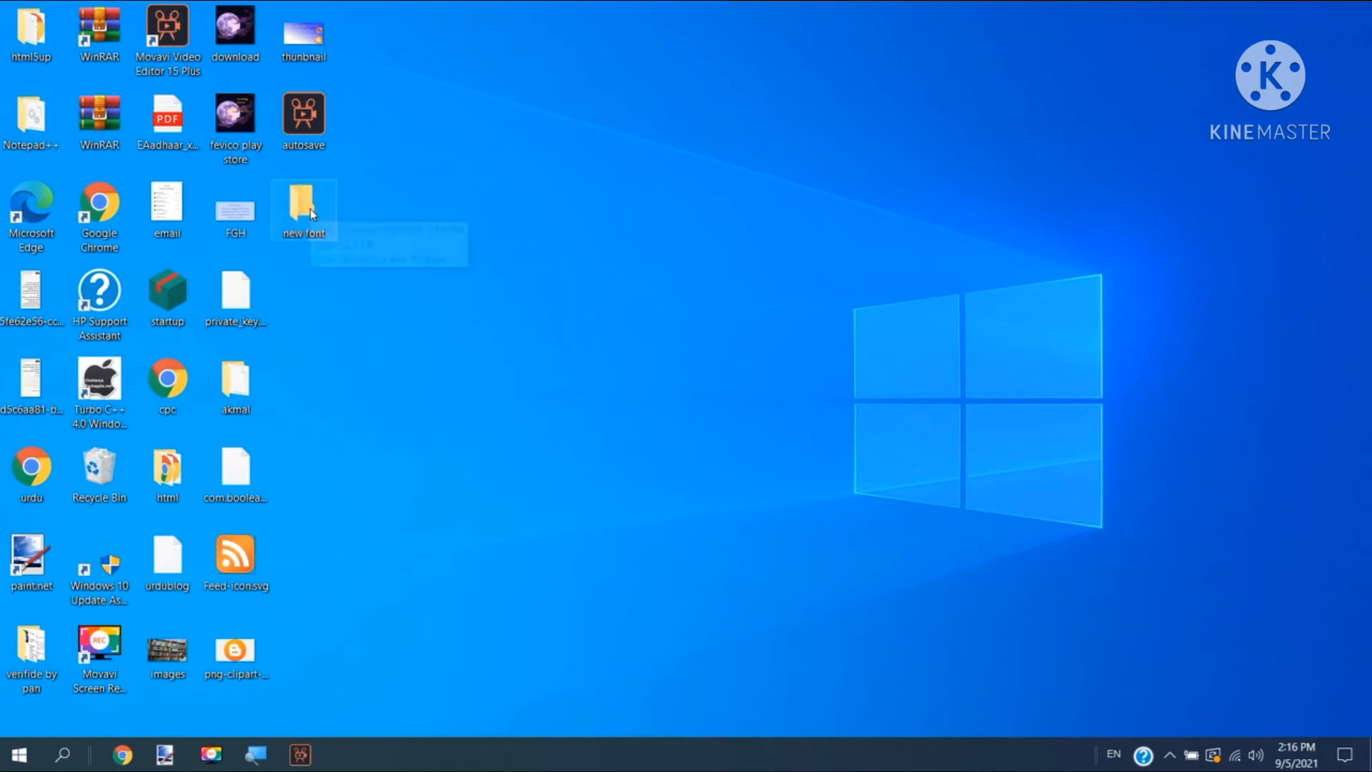
Open the Gandhara Suls Regular archive in WinRAR and try to extract it to the new font\Gandhara Suls Regular path
{"action": "right_click", "coordinate": [307, 275]}
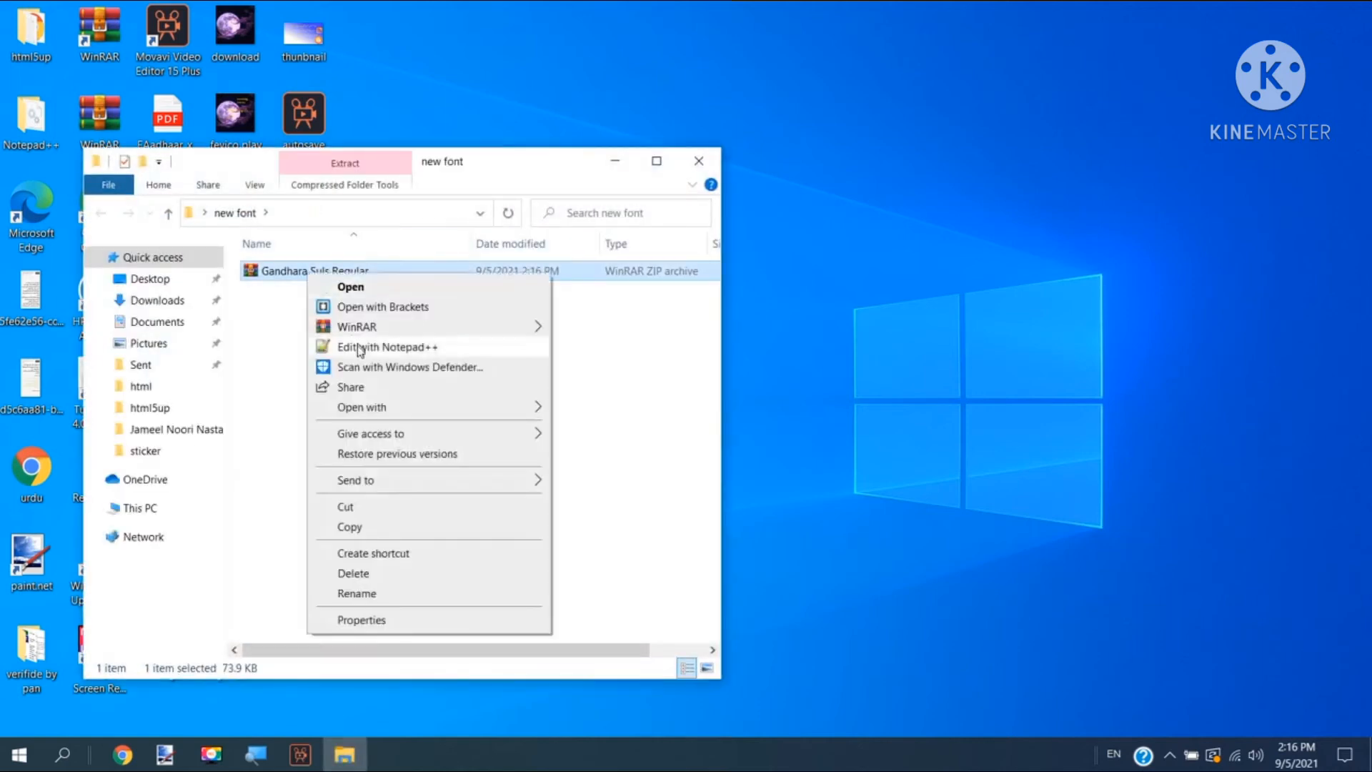
{"action": "mouse_move", "coordinate": [387, 409]}
{"action": "left_click", "coordinate": [582, 431]}
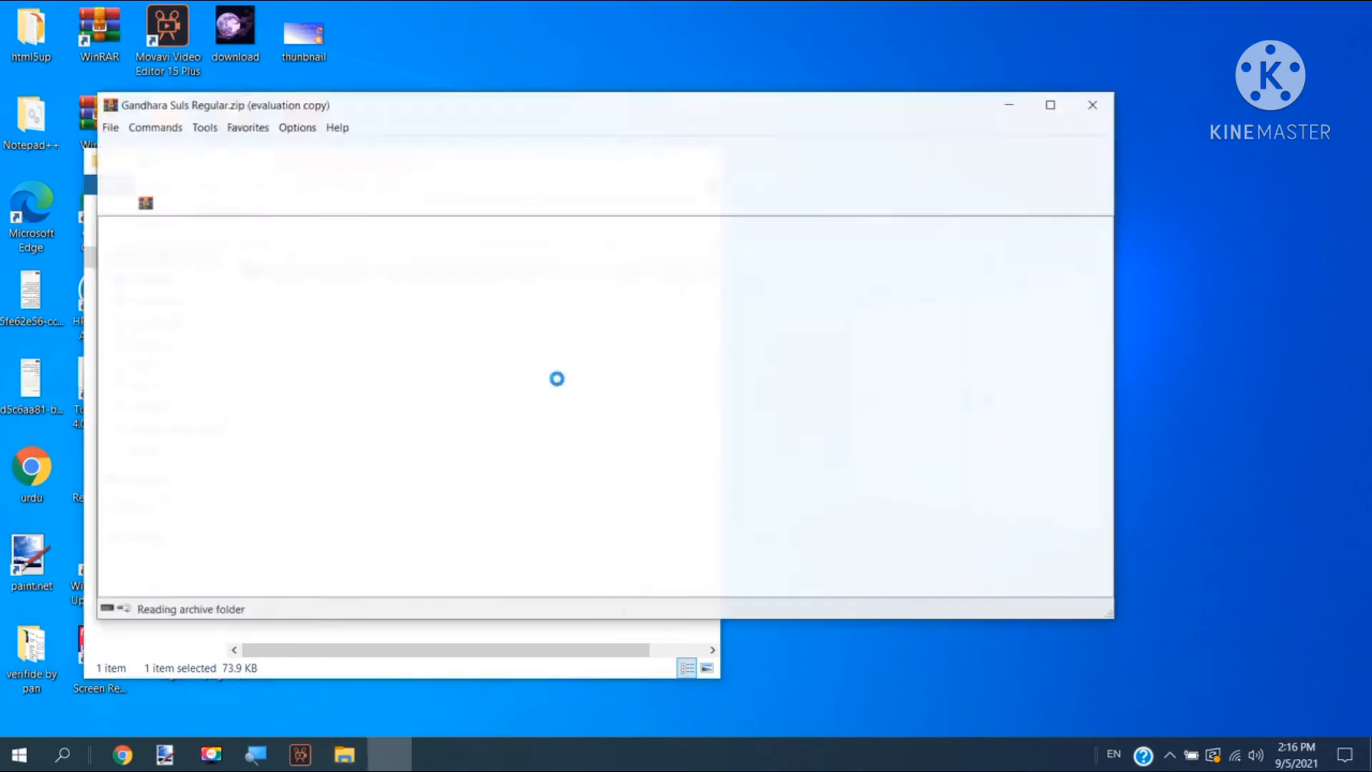
{"action": "left_click", "coordinate": [701, 370]}
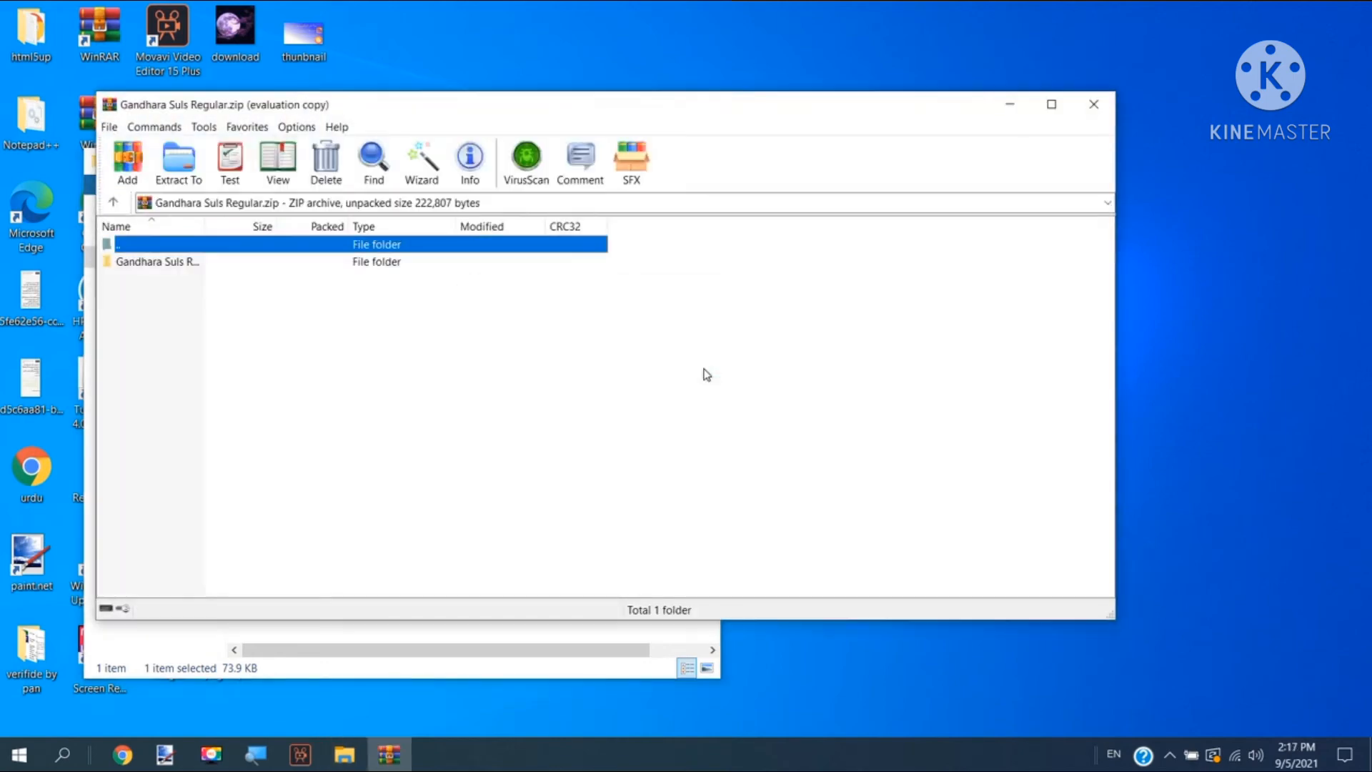
{"action": "left_click", "coordinate": [184, 178]}
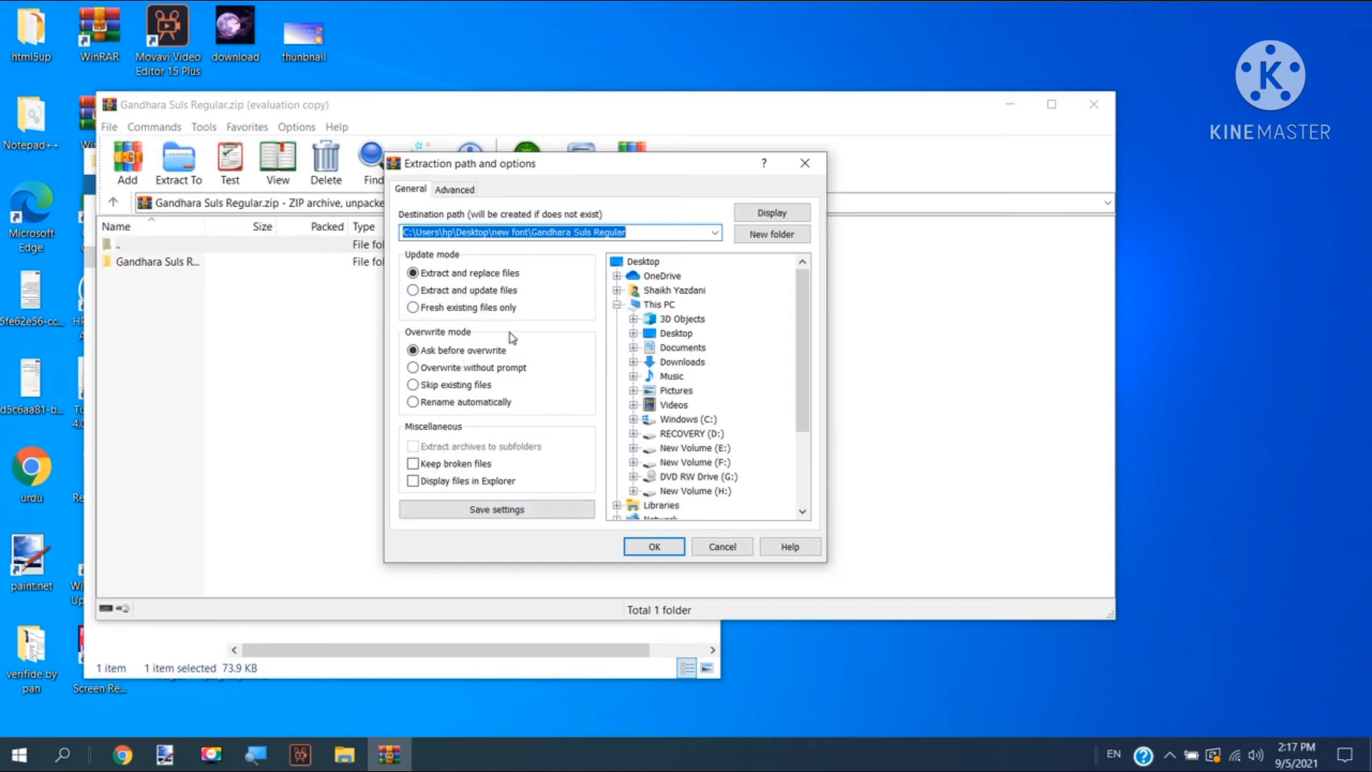
{"action": "left_click", "coordinate": [652, 546]}
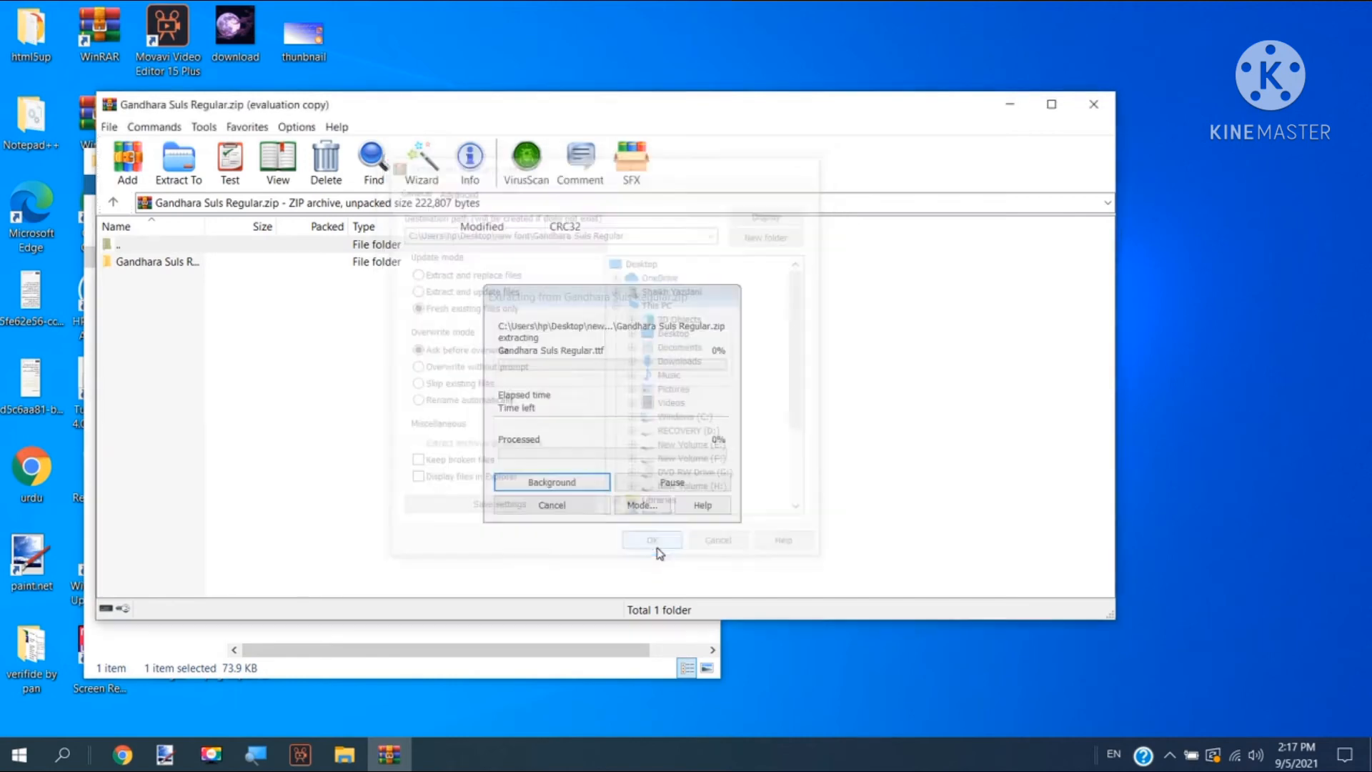
{"action": "left_click", "coordinate": [180, 323]}
{"action": "left_click", "coordinate": [203, 263]}
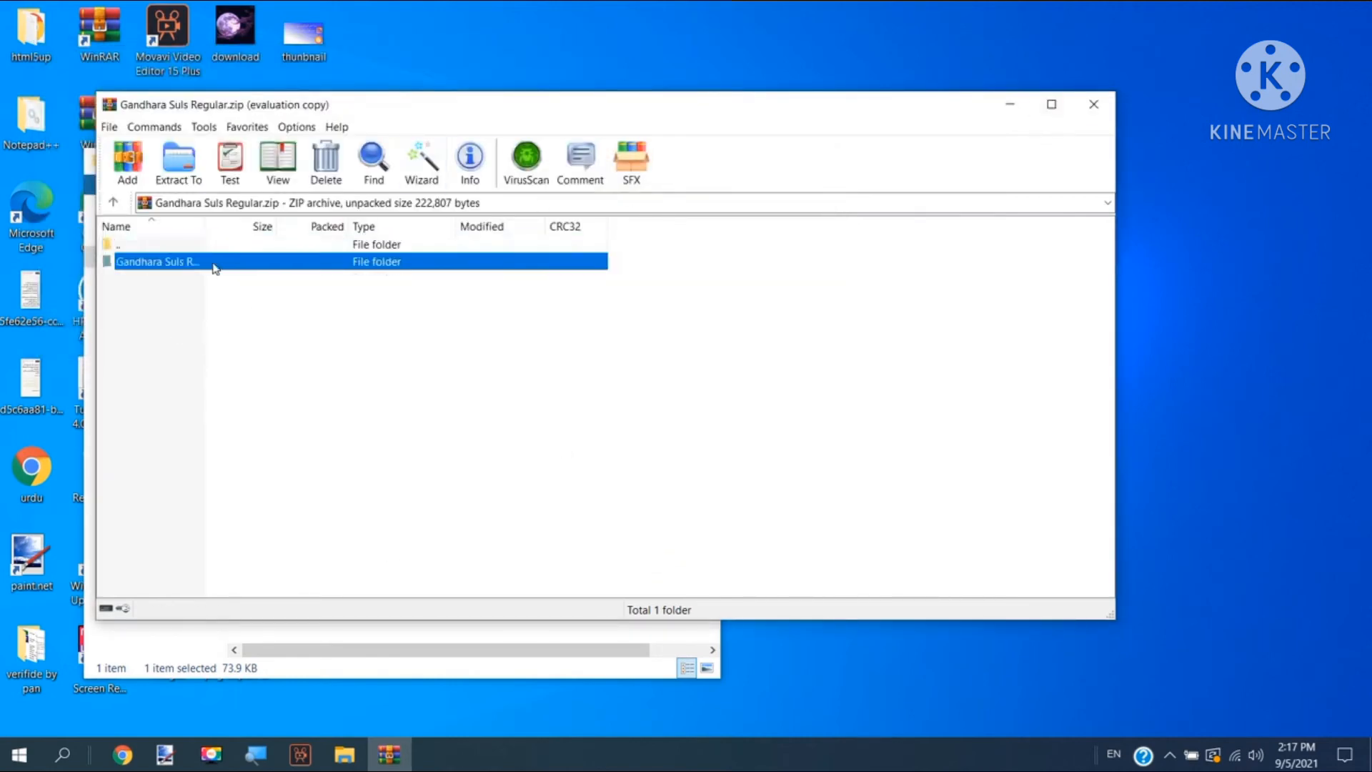
{"action": "left_click", "coordinate": [136, 170]}
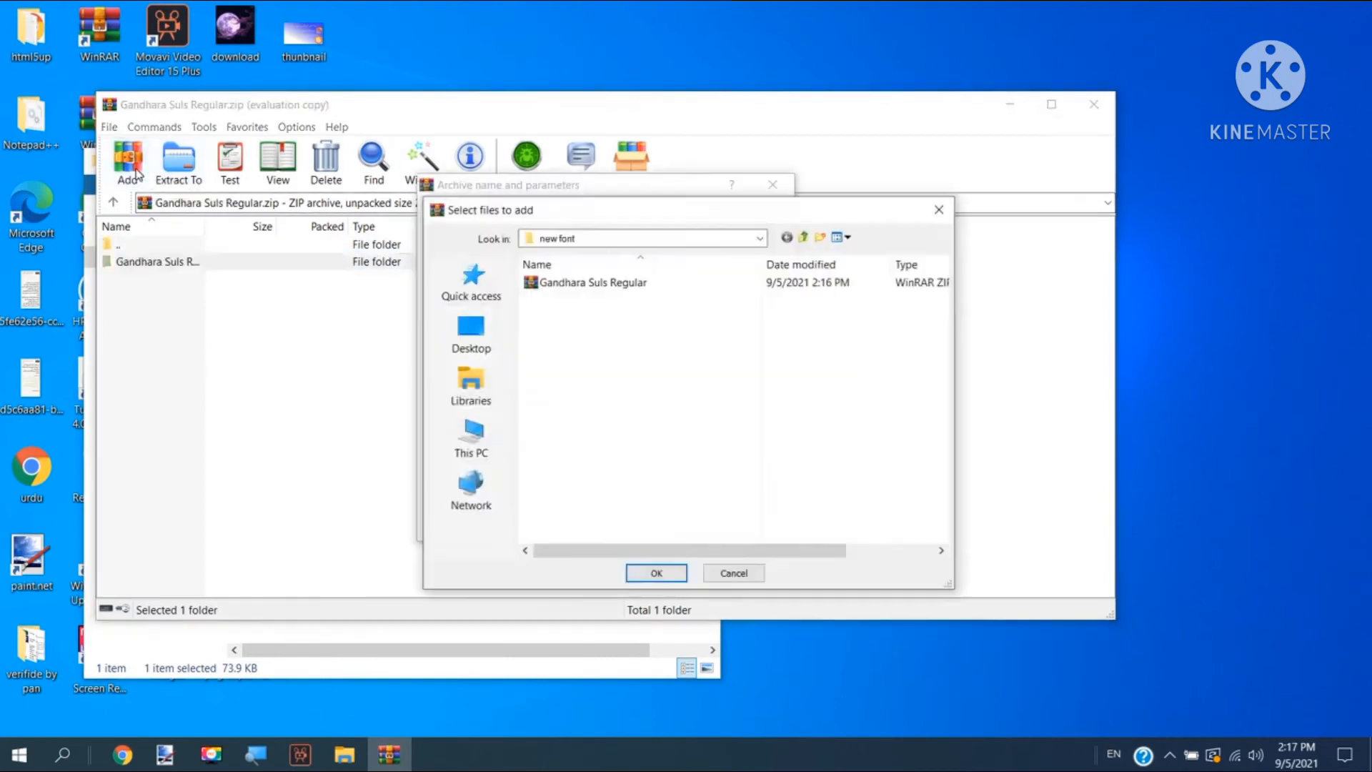
{"action": "left_click", "coordinate": [734, 572]}
{"action": "left_click", "coordinate": [773, 185]}
{"action": "left_click", "coordinate": [1094, 104]}
Extract the Gandhara Suls Regular archive directly into the new font folder with WinRAR
{"action": "right_click", "coordinate": [446, 270]}
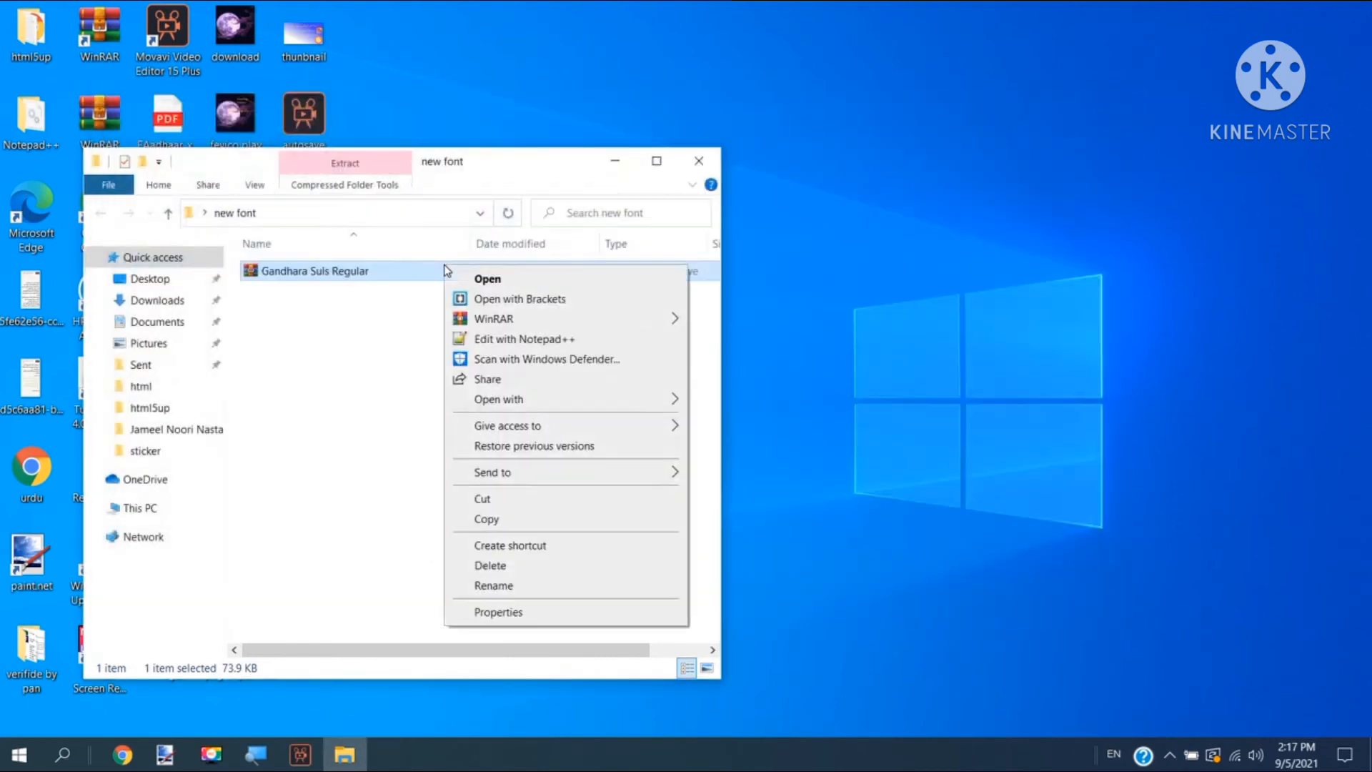
{"action": "mouse_move", "coordinate": [493, 319]}
{"action": "left_click", "coordinate": [731, 361]}
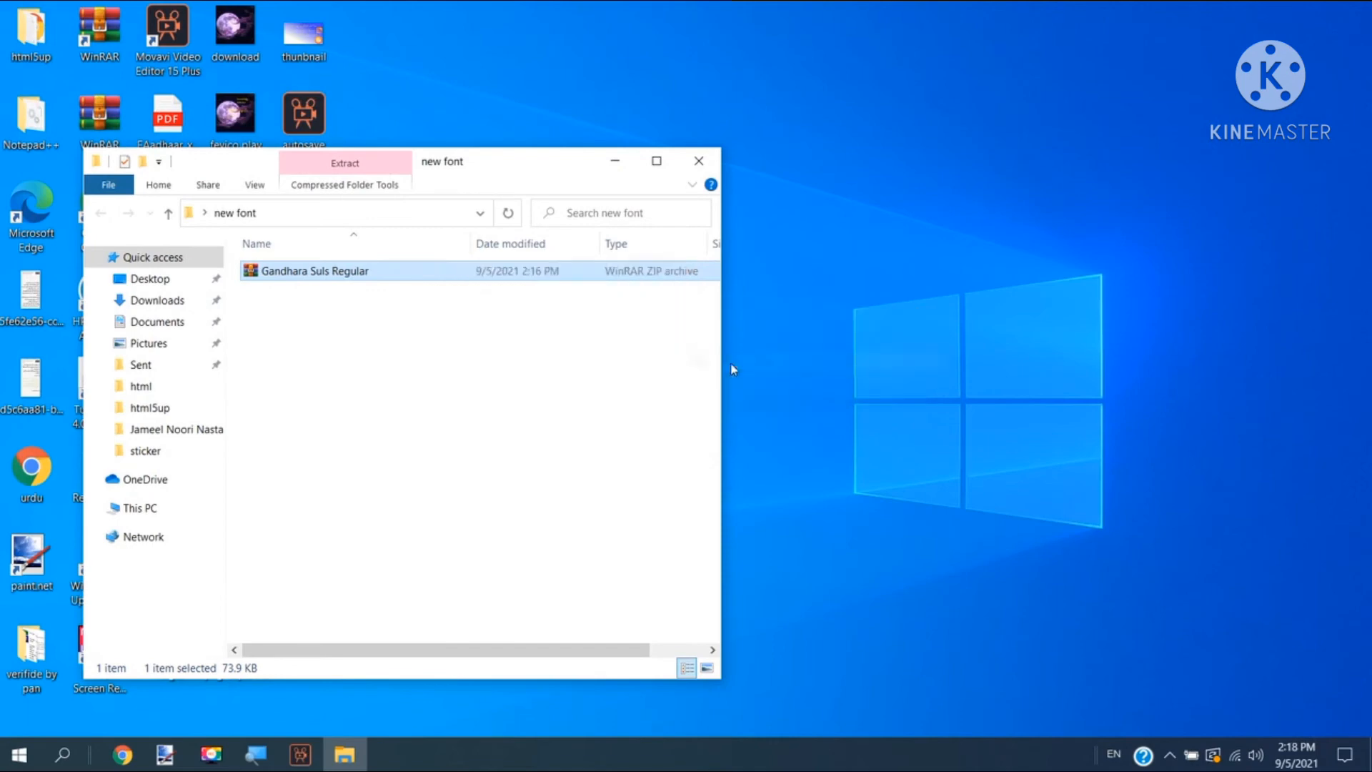
Open the extracted Gandhara Suls Regular folder and install its TrueType font file
{"action": "double_click", "coordinate": [402, 276]}
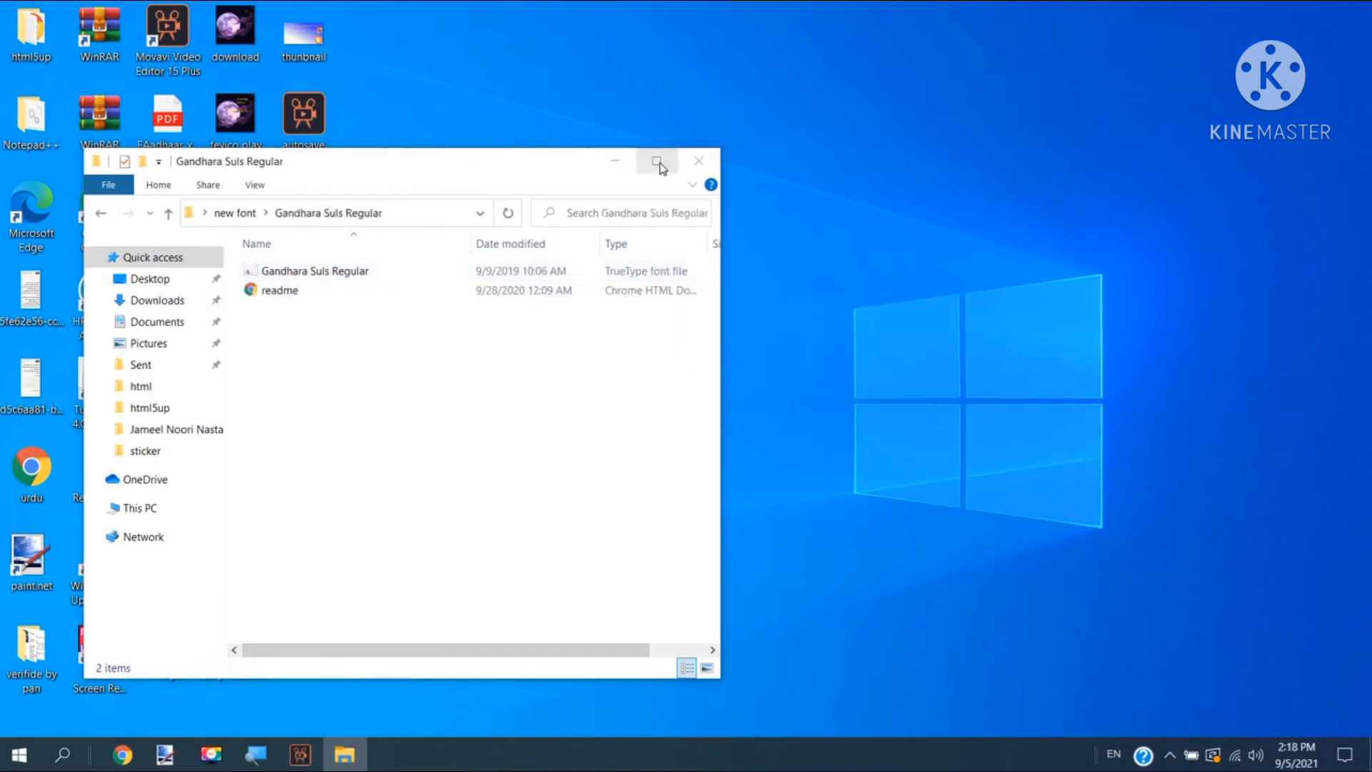
{"action": "left_click", "coordinate": [656, 160]}
{"action": "right_click", "coordinate": [265, 123]}
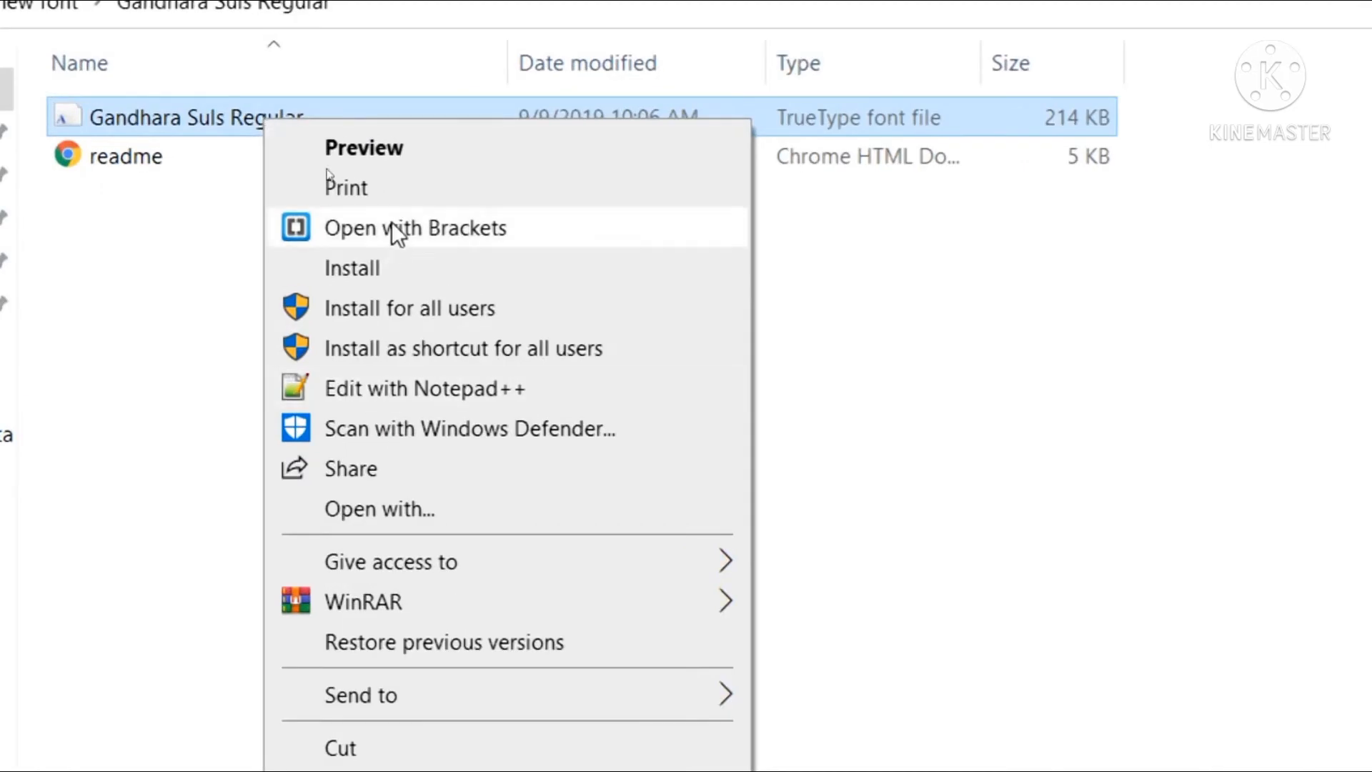
{"action": "left_click", "coordinate": [325, 191]}
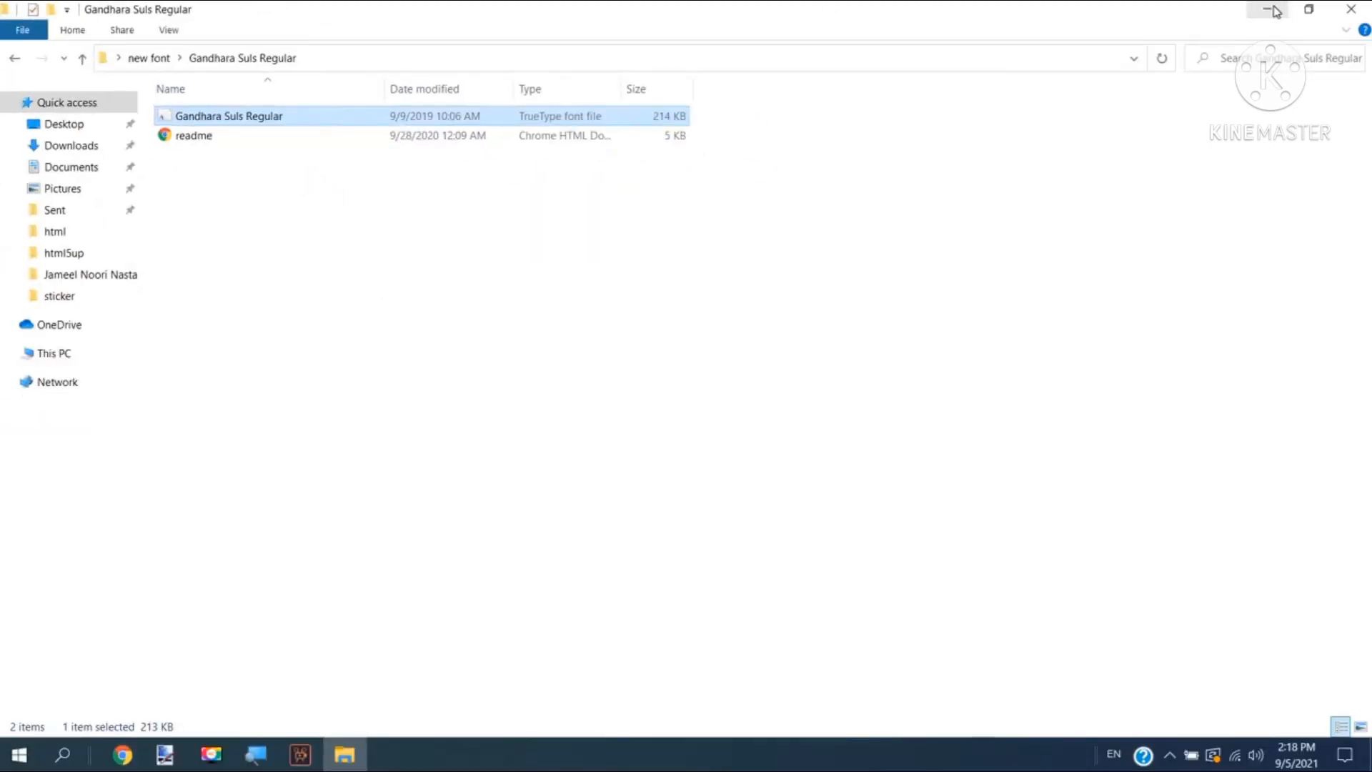
Try to install the Gandhara Suls Regular font file again and decline replacing the installed font
{"action": "left_click", "coordinate": [1276, 10]}
{"action": "left_click", "coordinate": [344, 755]}
{"action": "right_click", "coordinate": [313, 118]}
{"action": "left_click", "coordinate": [352, 190]}
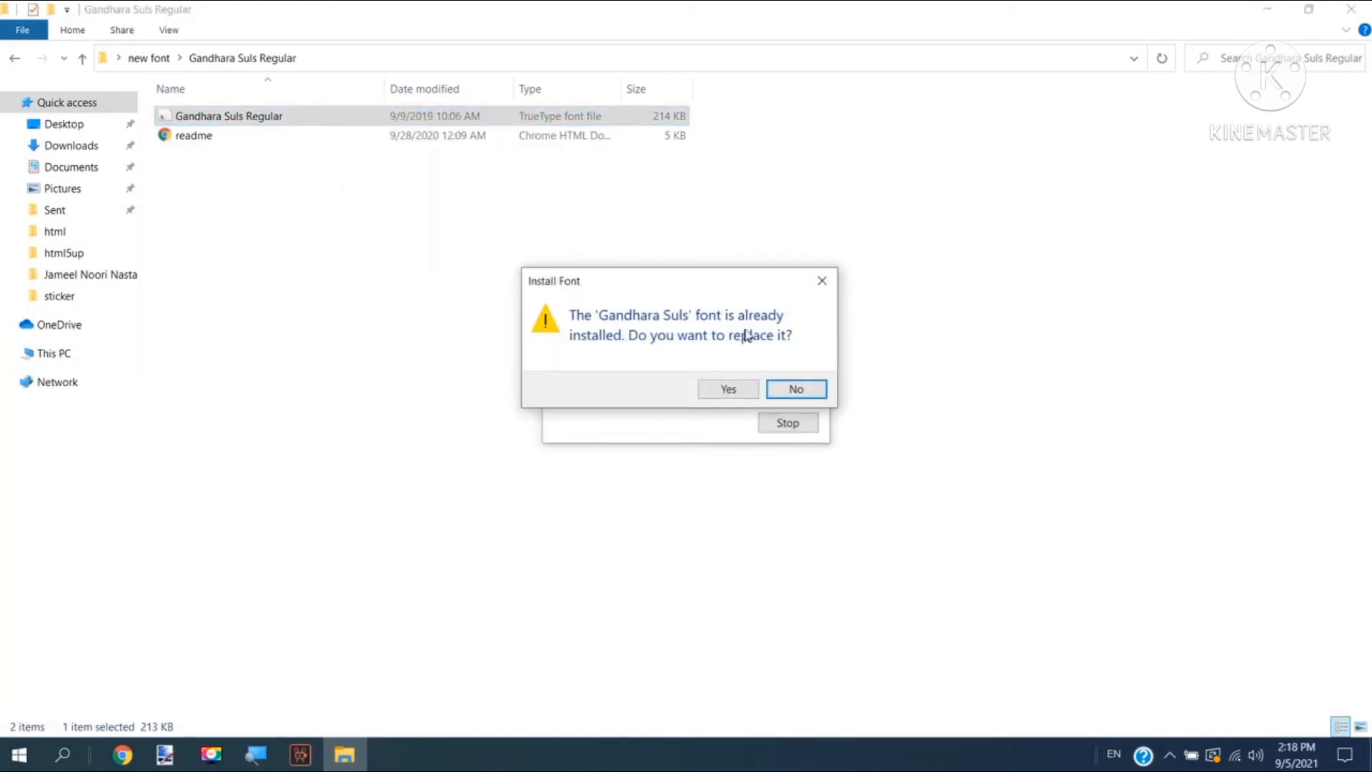
{"action": "left_click", "coordinate": [780, 391]}
{"action": "right_click", "coordinate": [847, 307]}
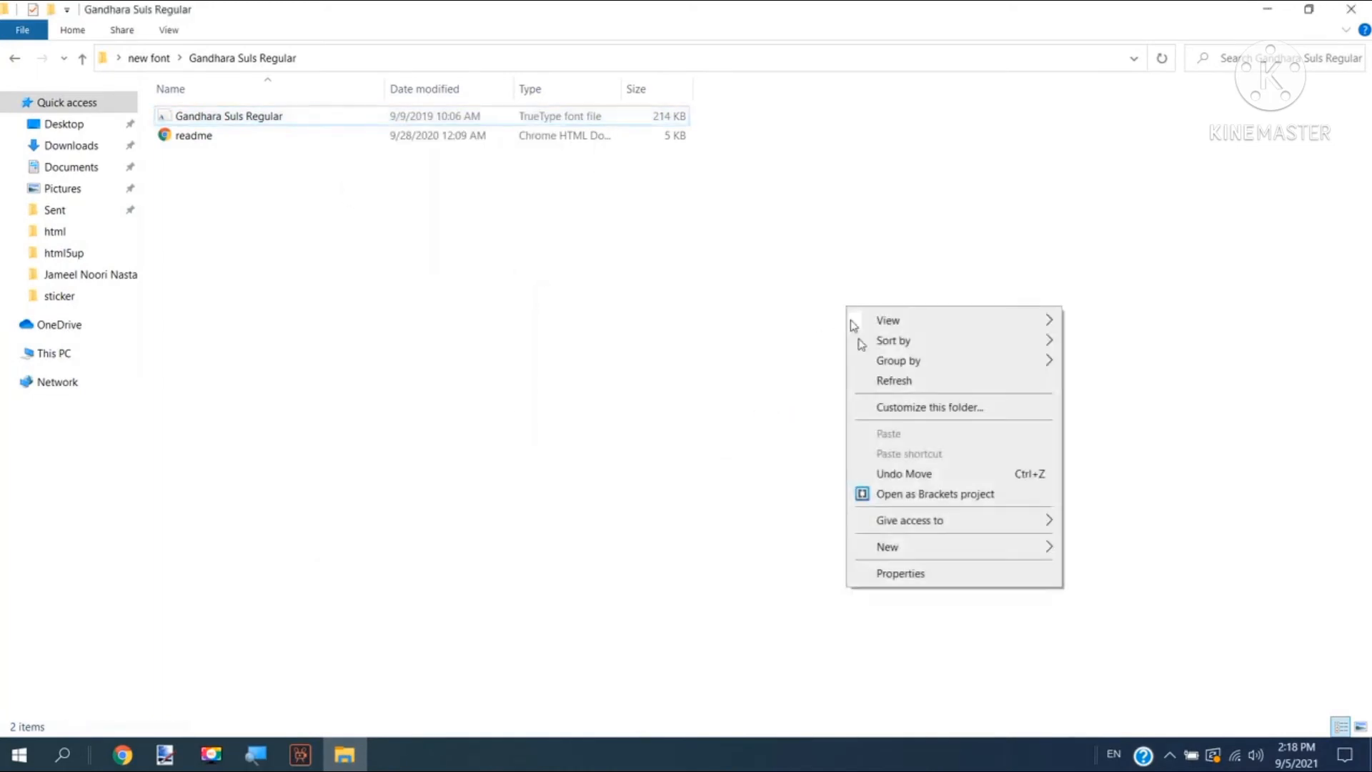
Close the font folder, switch to paint.net and create a new blank image with the default settings
{"action": "left_click", "coordinate": [1287, 7]}
{"action": "left_click", "coordinate": [1351, 9]}
{"action": "left_click", "coordinate": [165, 754]}
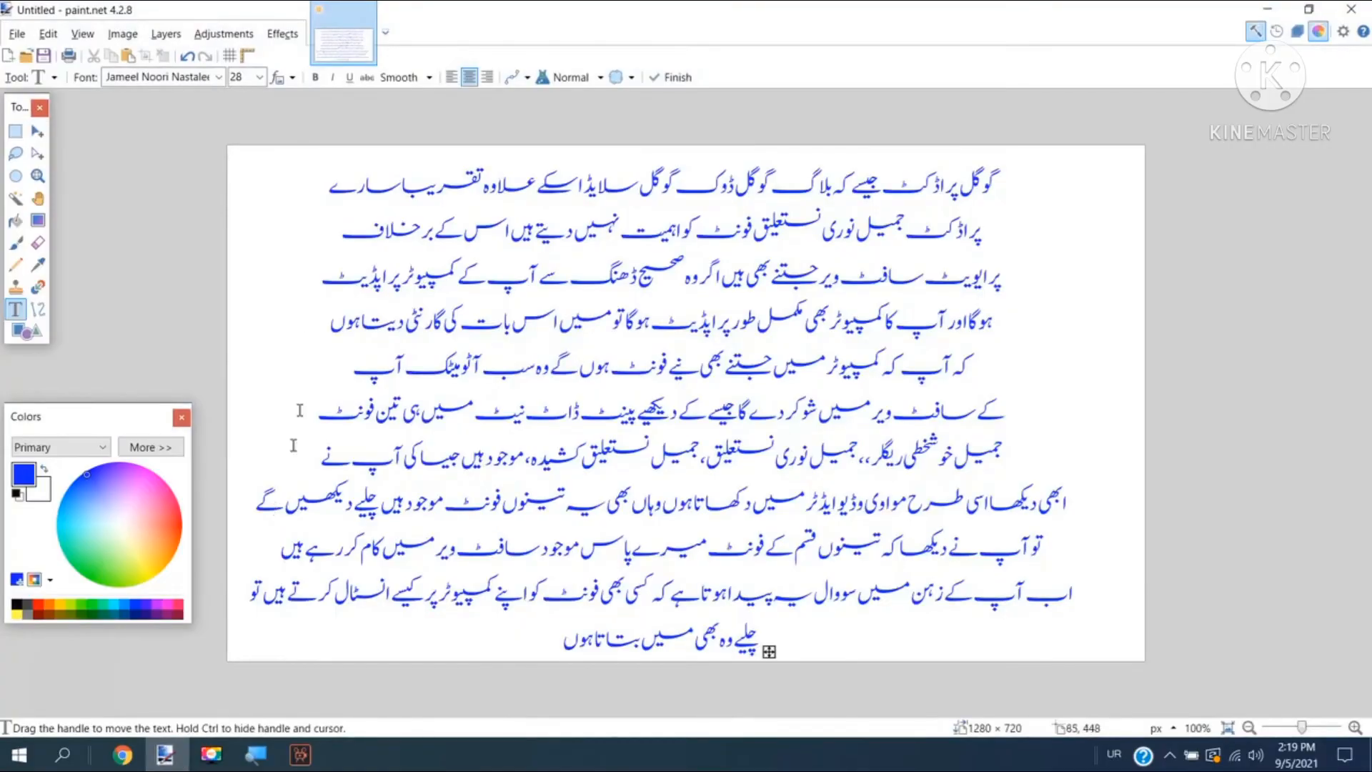
{"action": "left_click", "coordinate": [14, 57]}
{"action": "left_click", "coordinate": [660, 486]}
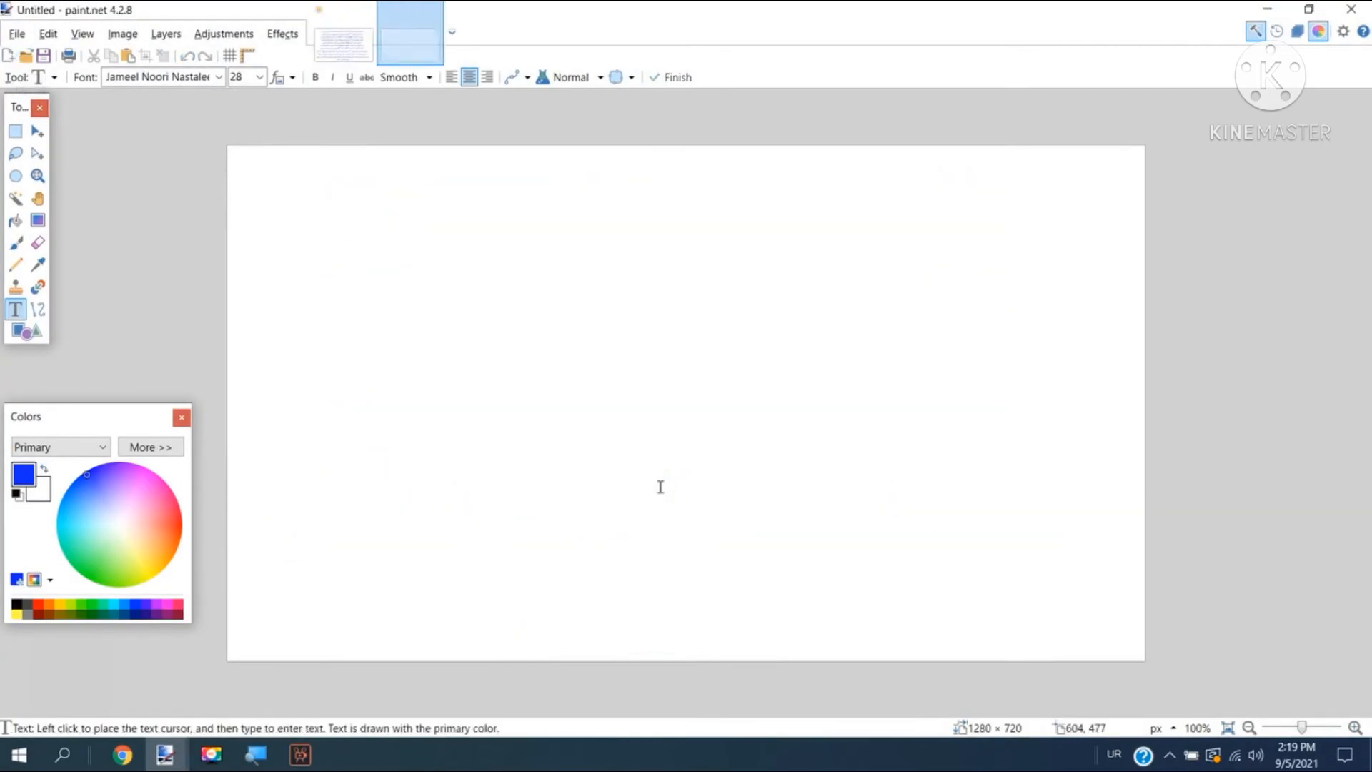
Start a text near the top of the blank canvas with the line "تو ناظرین آپ نے دیکھا کہ میں نے کس طرح انسٹال کیا ہے"
{"action": "left_click", "coordinate": [752, 187]}
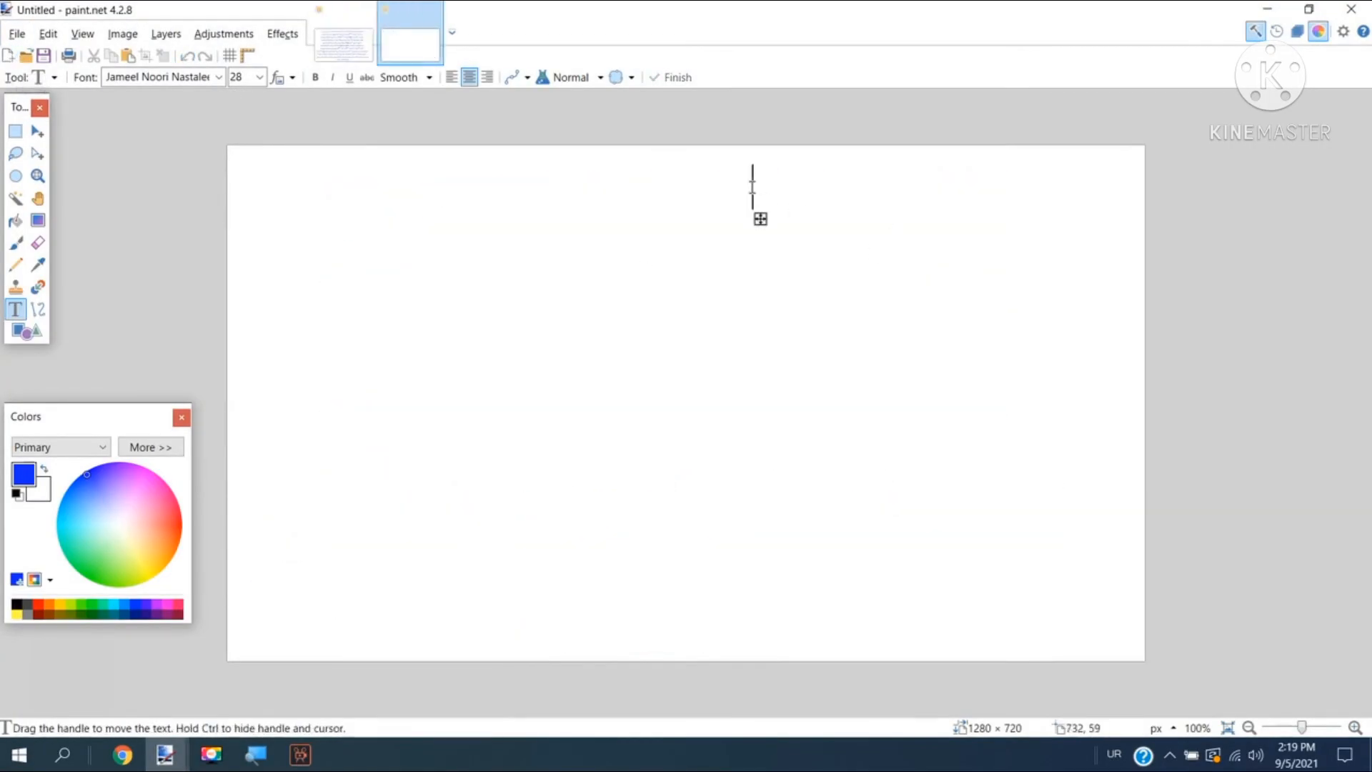
{"action": "type", "text": "تو ناظ"}
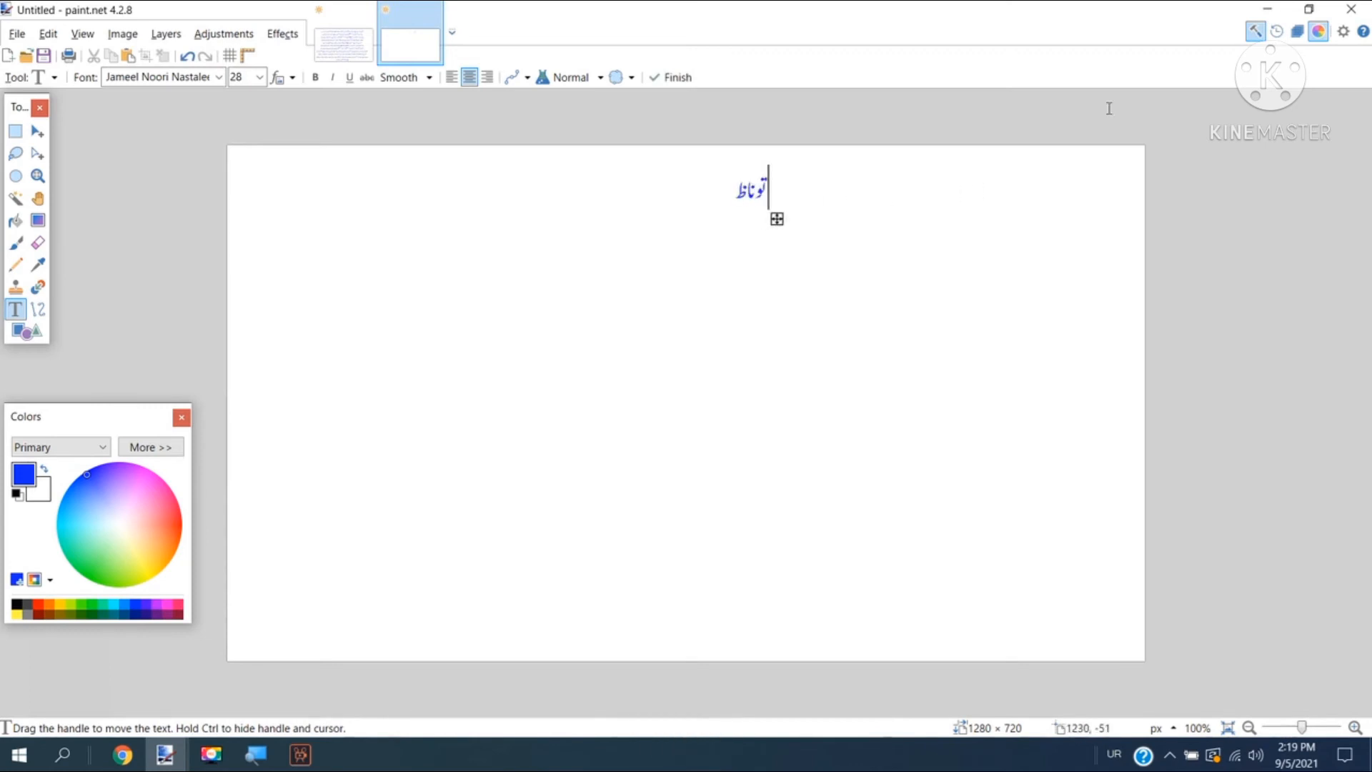
{"action": "type", "text": "رین آپ نے دیکھا ک"}
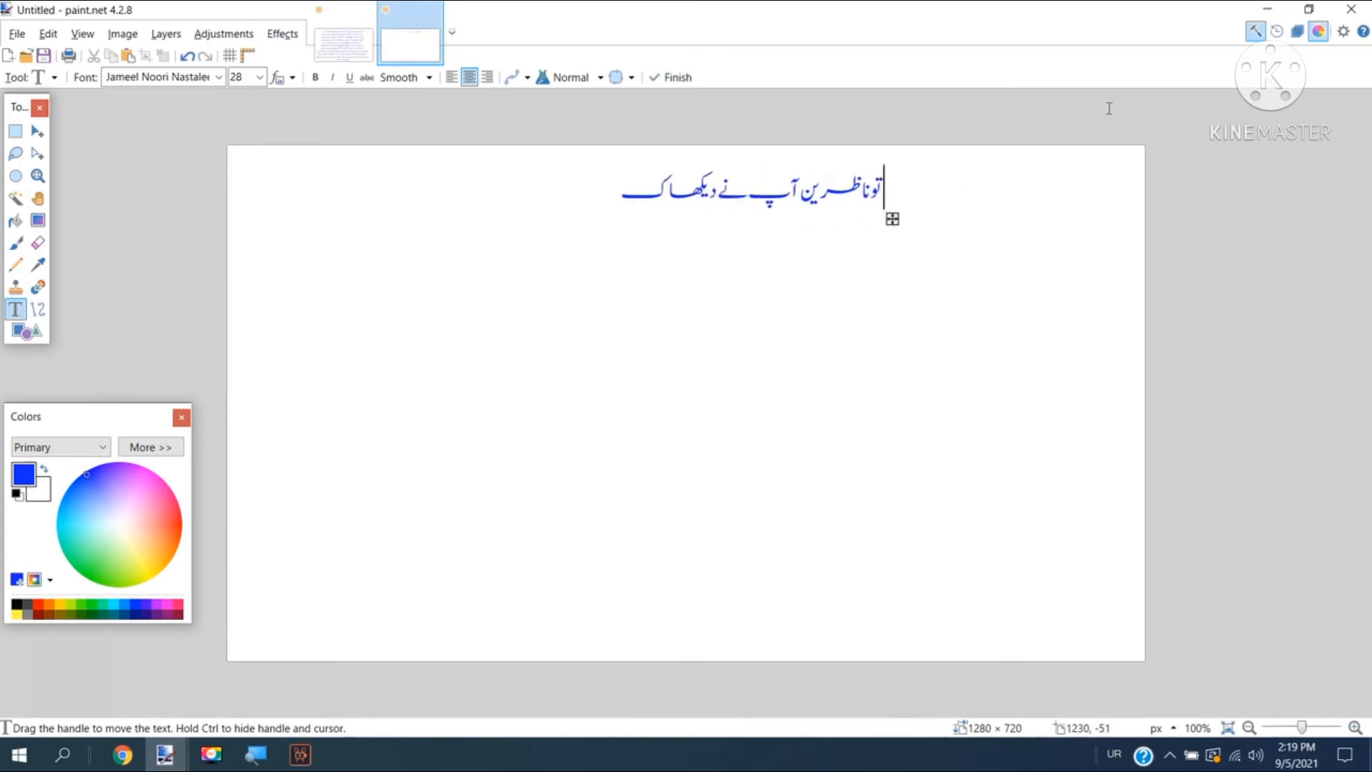
{"action": "type", "text": "ہ میں نے کس طرح "}
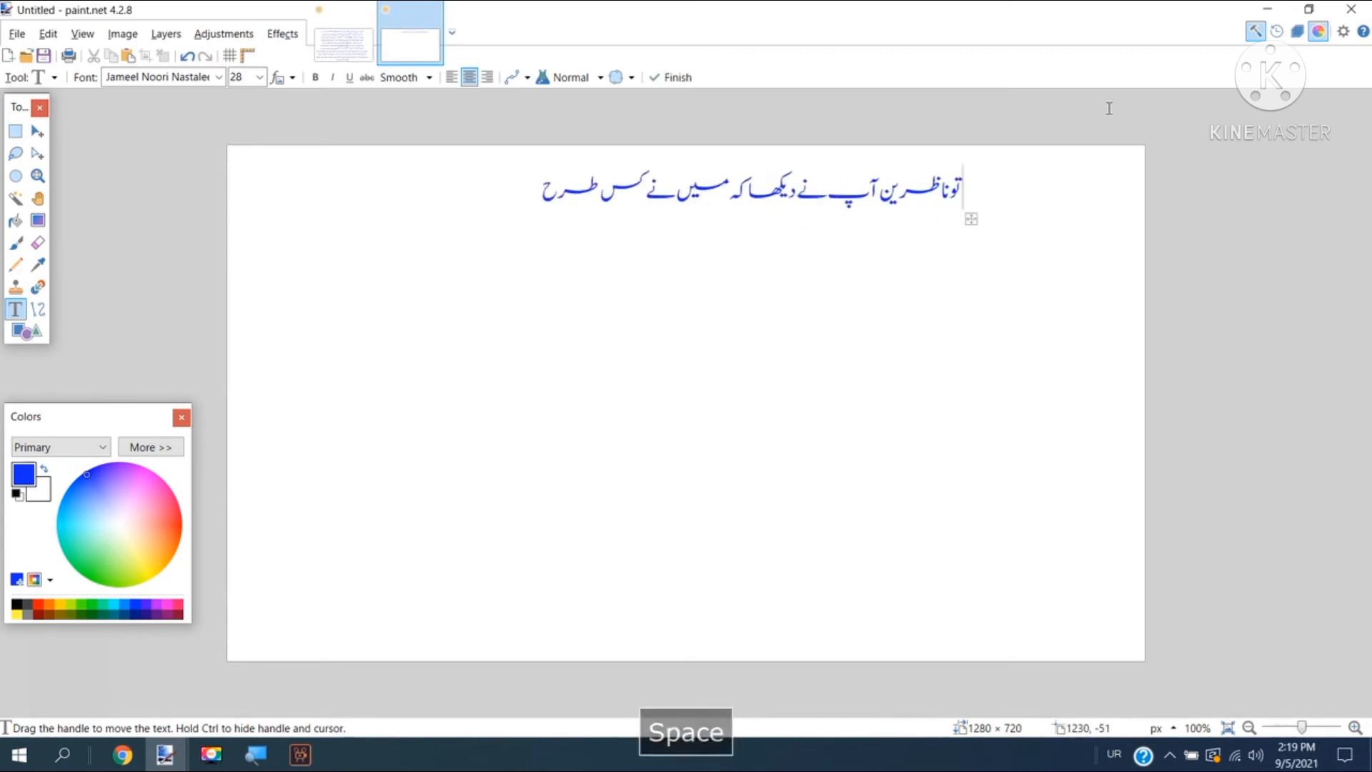
{"action": "type", "text": "انسٹال کیا ہے "}
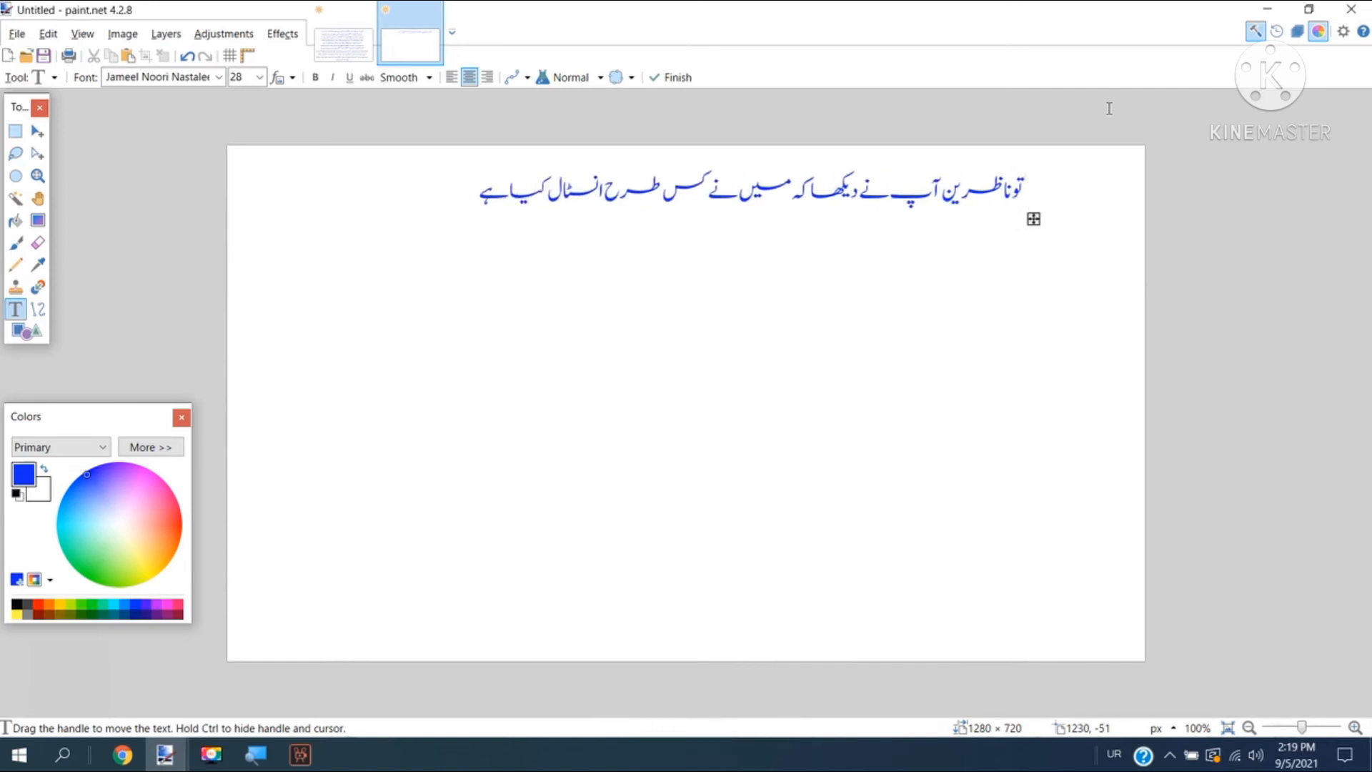
Add the second text line "وہ فونٹ بھی شاید آچکا ہوگا چیک کرتے ہیں"
{"action": "type", "text": "وہ فونٹ بھ"}
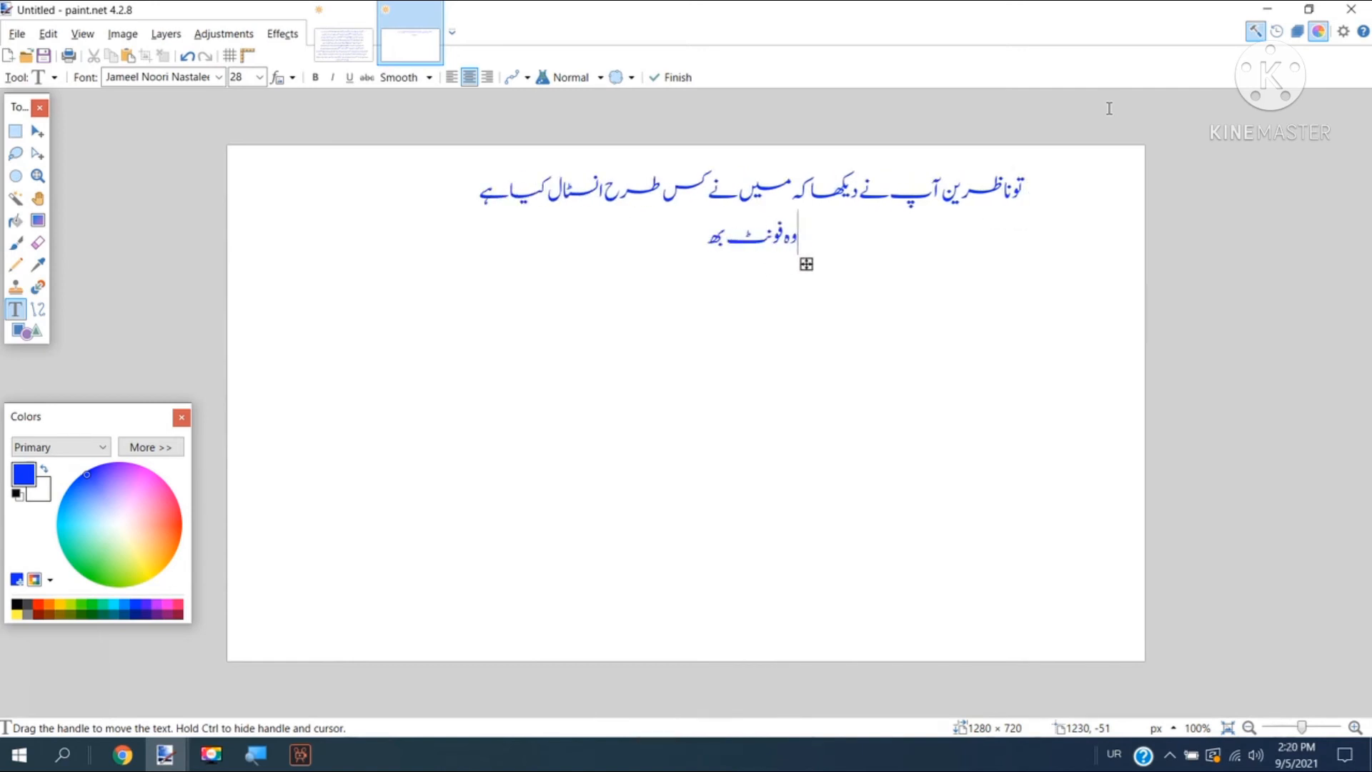
{"action": "type", "text": "ی شاید آچکا ہ"}
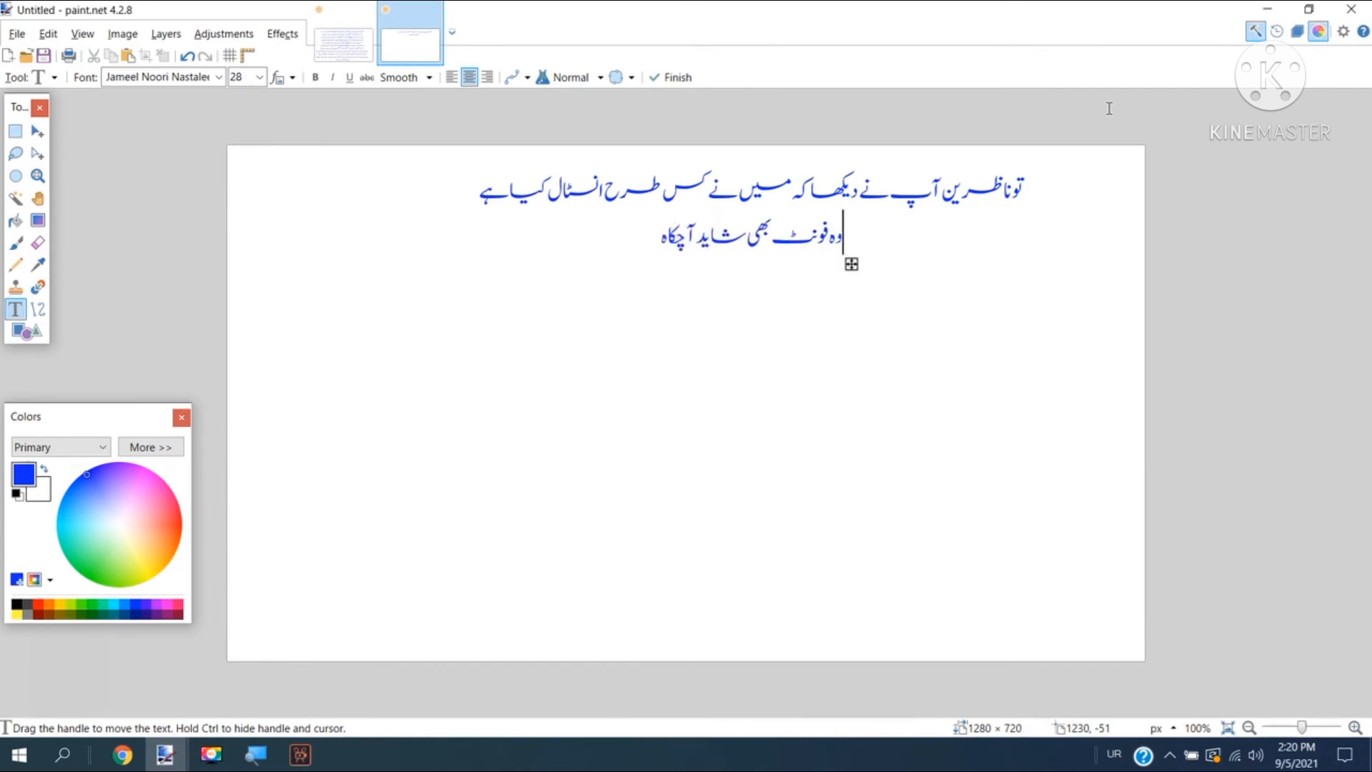
{"action": "type", "text": "و گا چیک کرتے ہیں"}
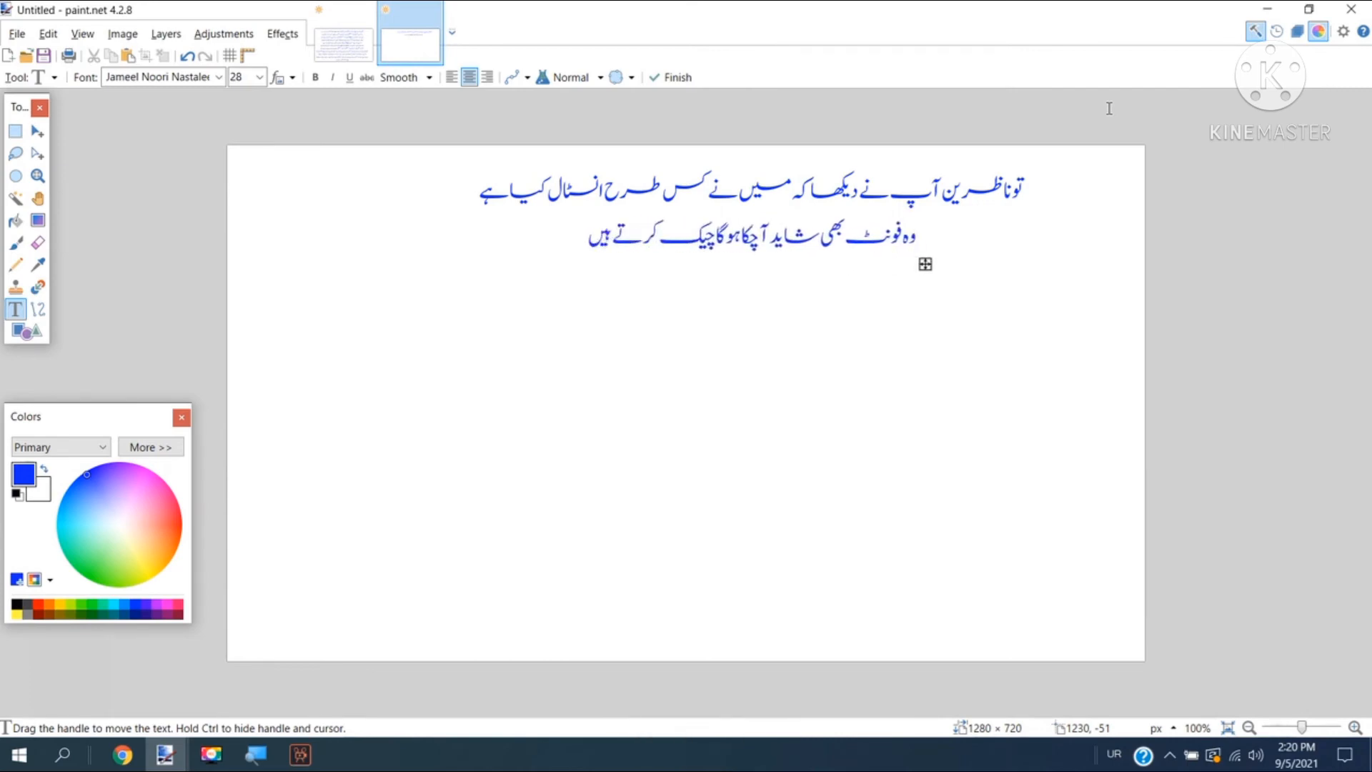
Look for Gandhara Suls among the text fonts and compare it with the font file in the extracted Gandhara Suls Regular folder
{"action": "left_click", "coordinate": [219, 77]}
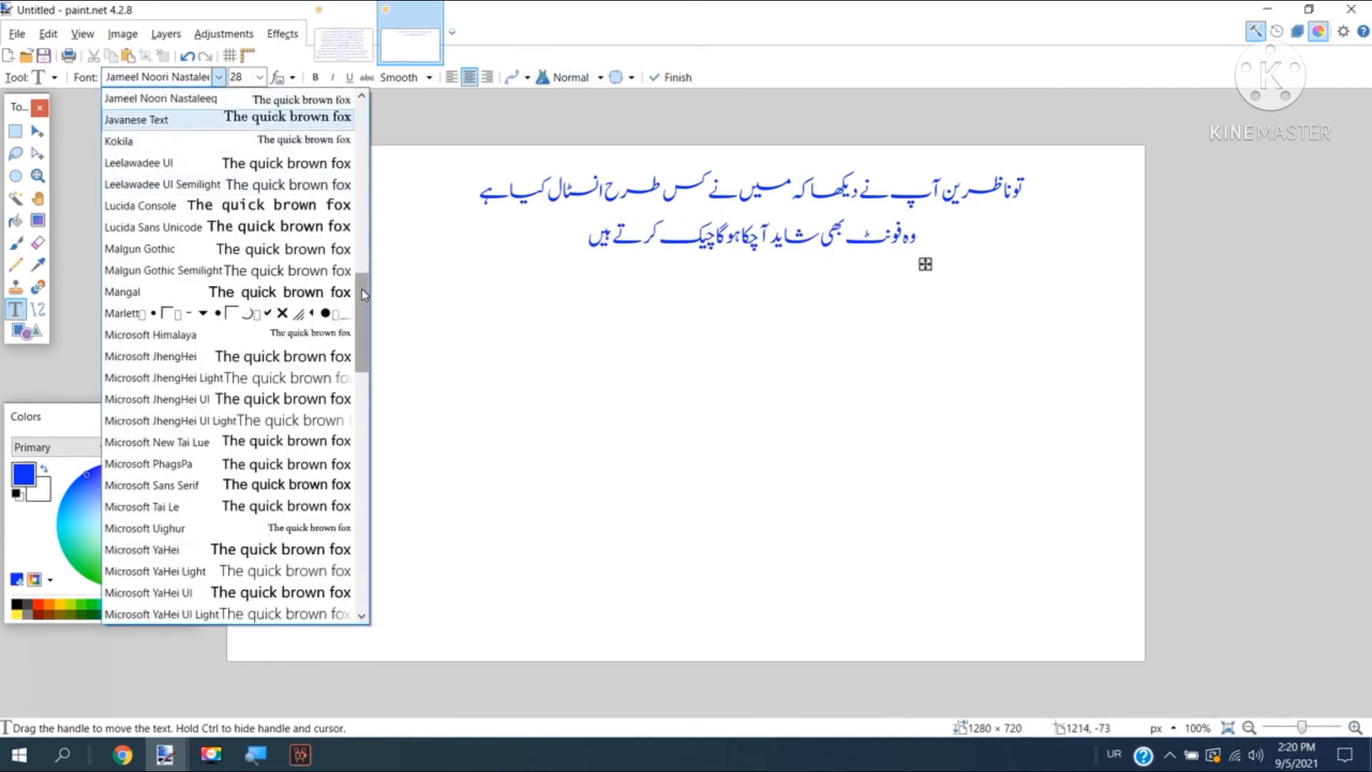
{"action": "left_click_drag", "start_coordinate": [363, 294], "coordinate": [370, 221]}
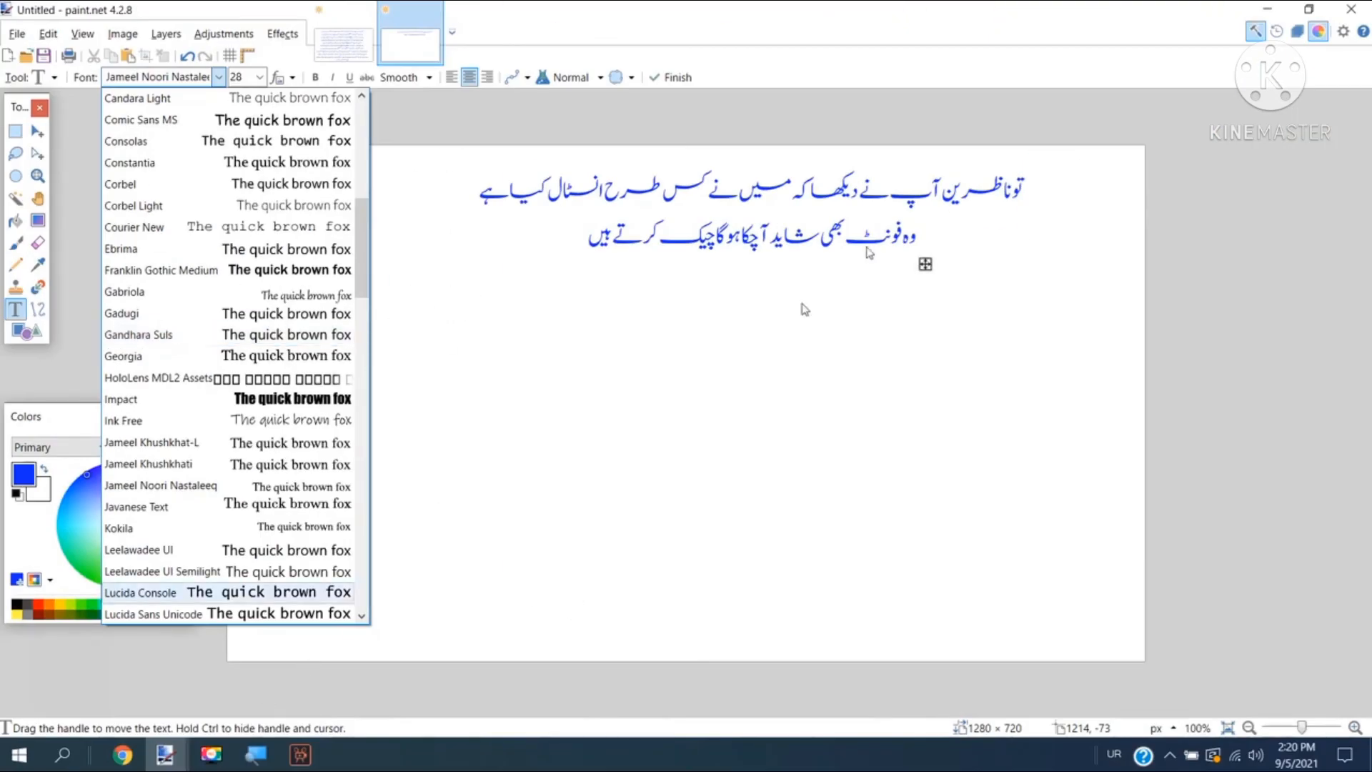
{"action": "left_click", "coordinate": [1271, 10]}
{"action": "left_click", "coordinate": [1271, 10]}
{"action": "double_click", "coordinate": [297, 218]}
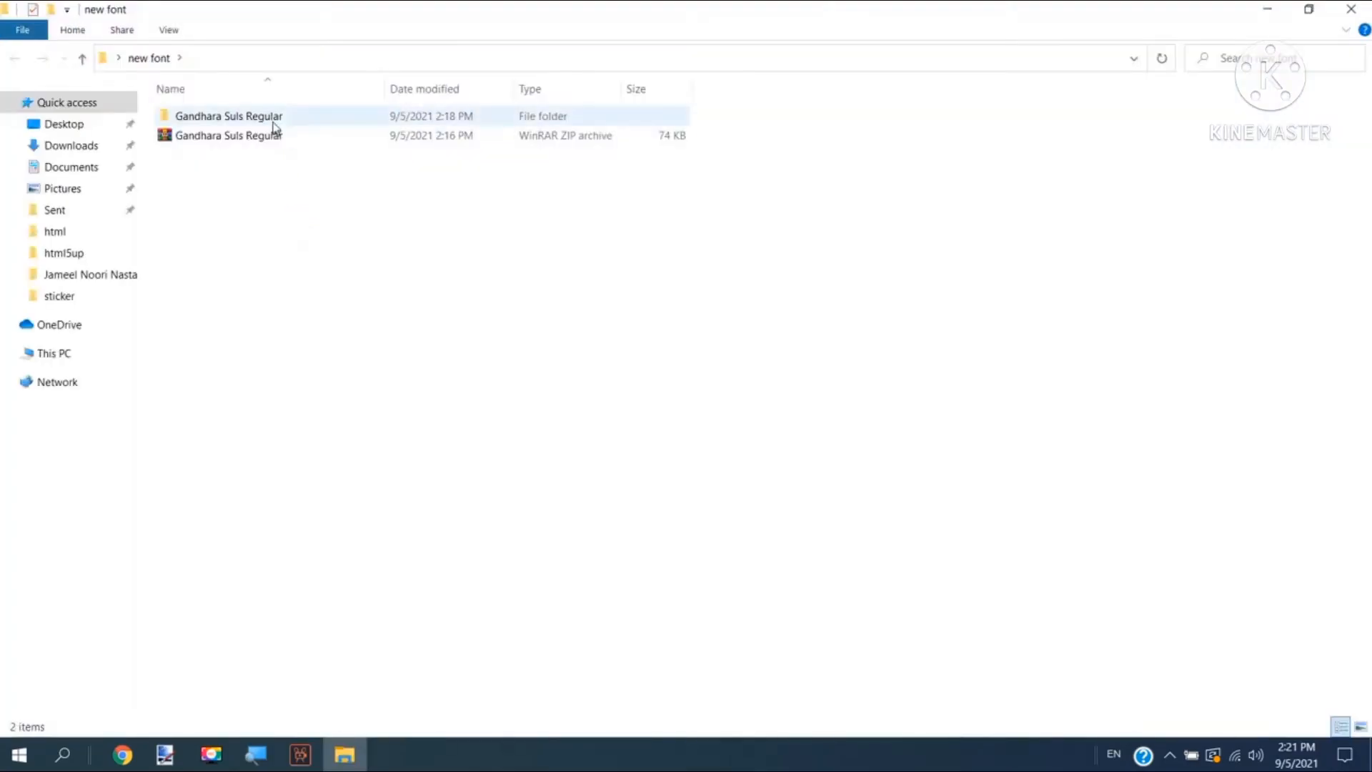
{"action": "double_click", "coordinate": [85, 116]}
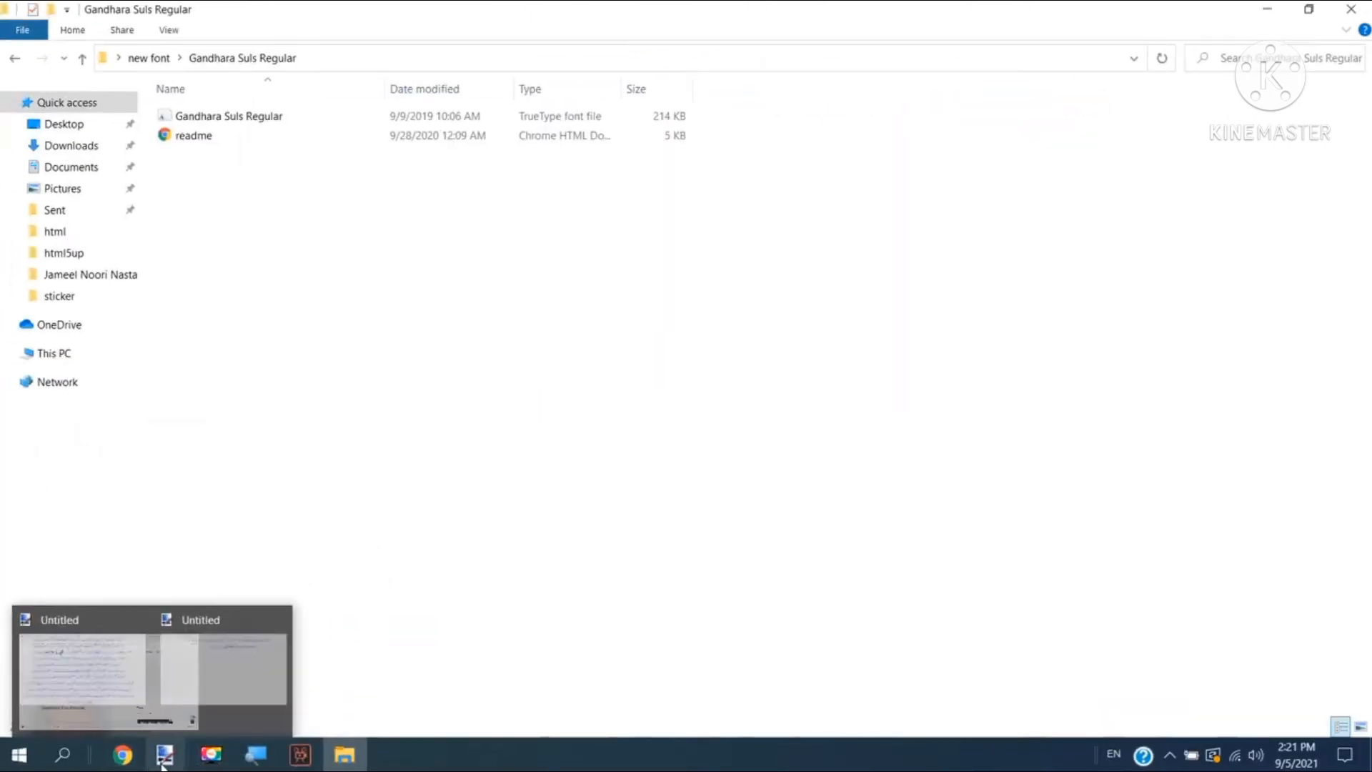
Switch to Movavi Video Editor and check the title's font choices for the newly installed Gandhara Suls font
{"action": "left_click", "coordinate": [300, 755]}
{"action": "left_click", "coordinate": [889, 82]}
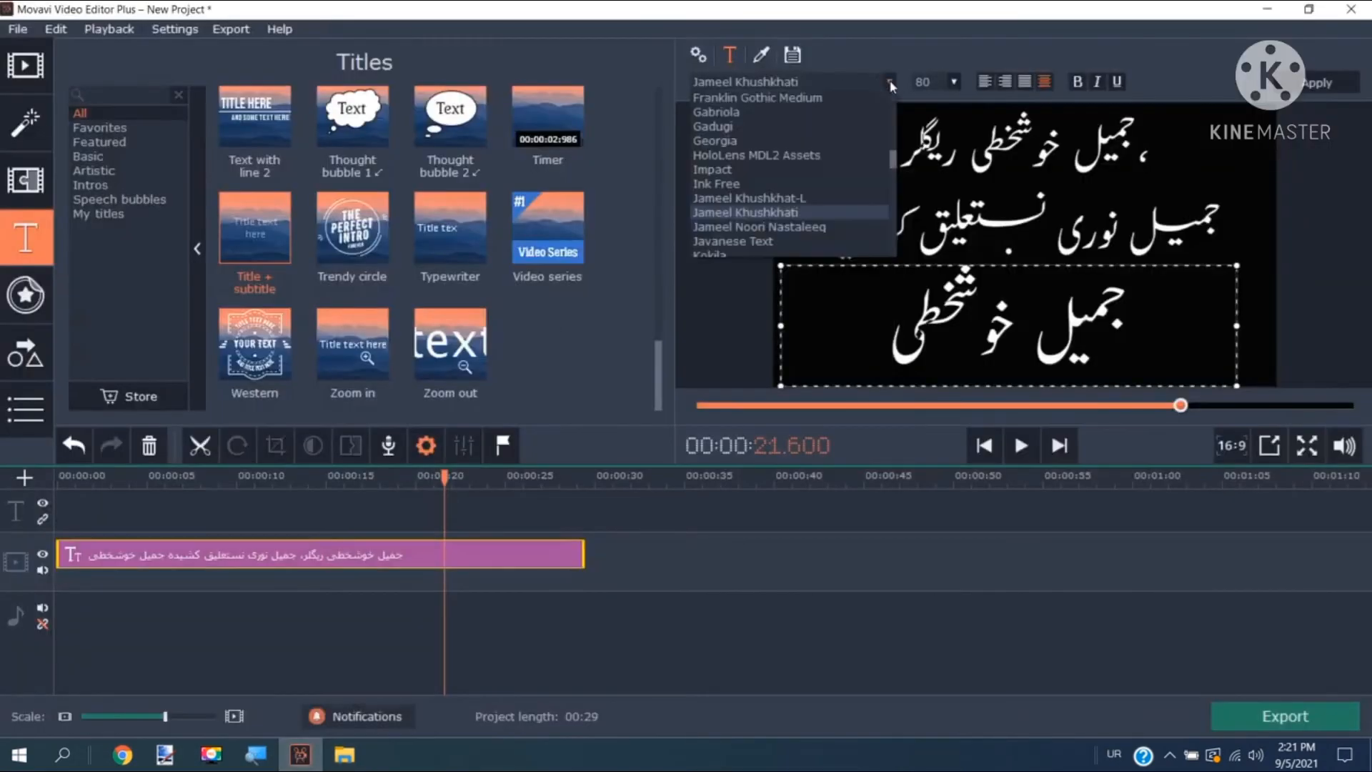
{"action": "left_click_drag", "start_coordinate": [893, 163], "coordinate": [908, 263]}
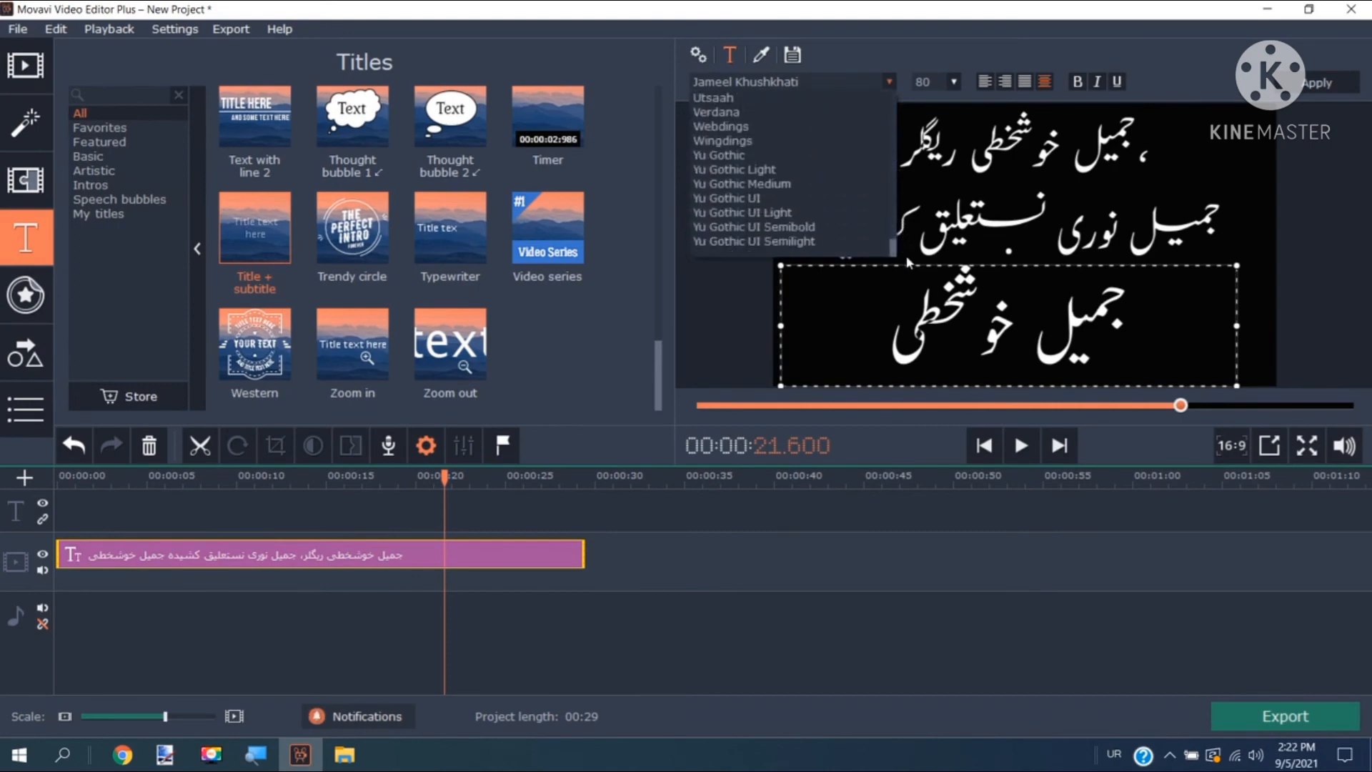
{"action": "left_click", "coordinate": [1271, 10]}
{"action": "left_click", "coordinate": [1271, 10]}
Return to the new paint.net image and apply the Gandhara Suls font to the two-line Urdu text
{"action": "left_click", "coordinate": [260, 689]}
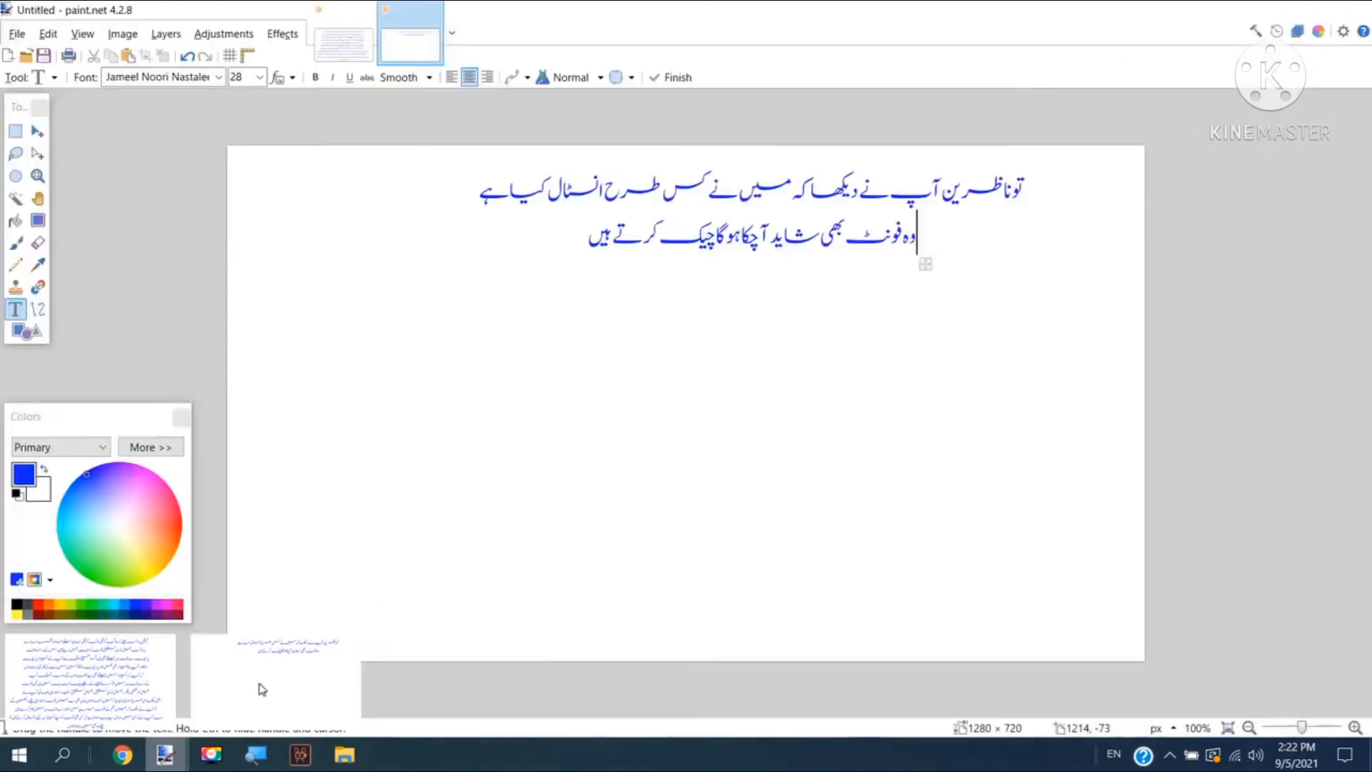
{"action": "left_click", "coordinate": [218, 78]}
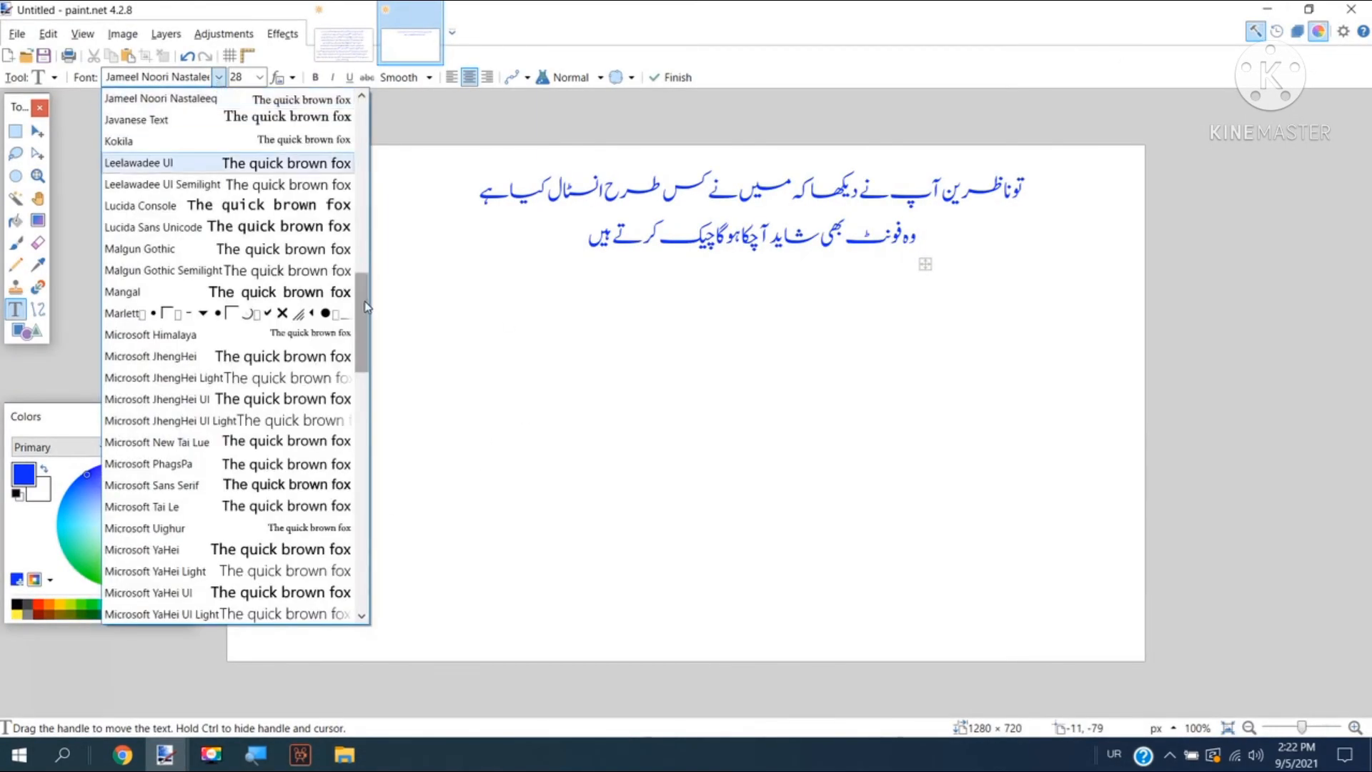
{"action": "scroll", "coordinate": [364, 301], "scroll_direction": "up", "scroll_amount": 7}
{"action": "left_click", "coordinate": [181, 399]}
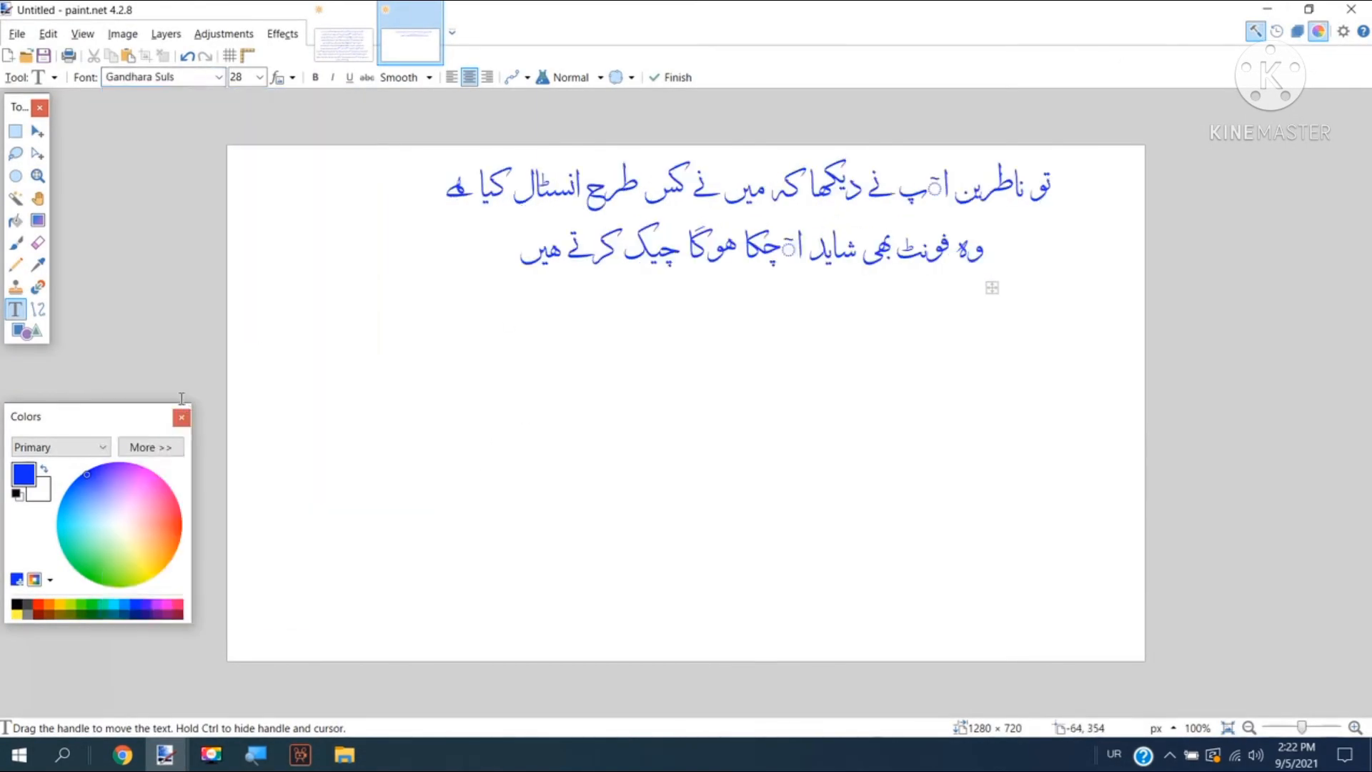
Set the Urdu text's font back to Jameel Noori Nastaleeq
{"action": "left_click", "coordinate": [219, 77]}
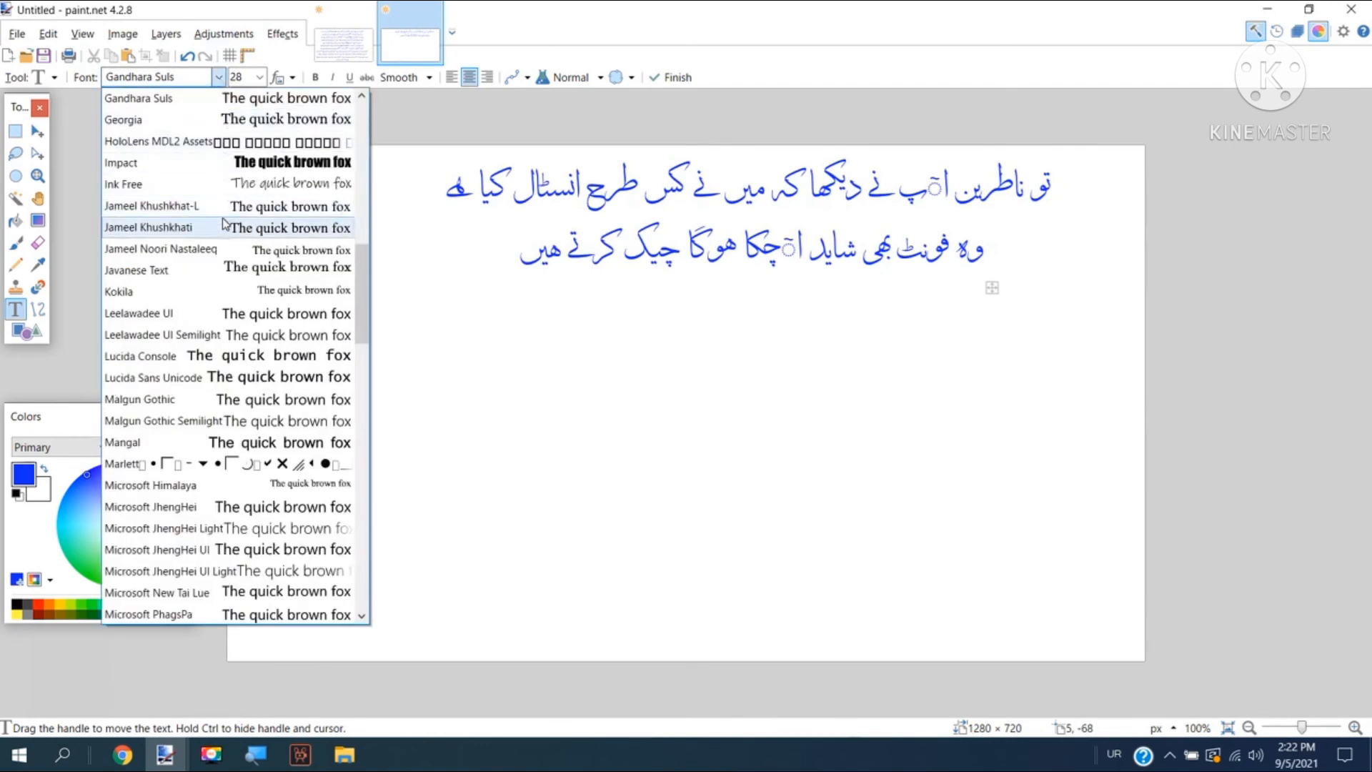
{"action": "left_click", "coordinate": [222, 249]}
{"action": "left_click", "coordinate": [219, 77]}
{"action": "left_click", "coordinate": [214, 127]}
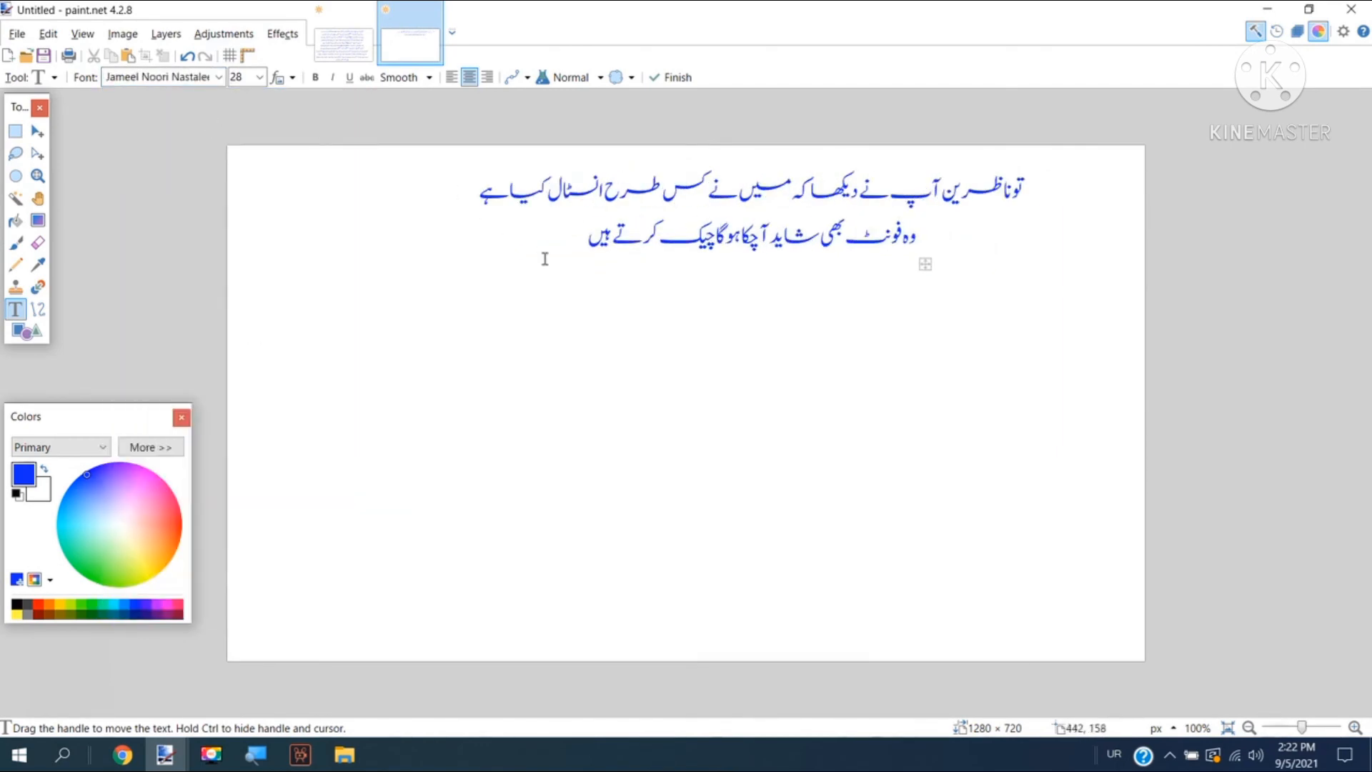
Extend the second text line with "تو آپ نے دیکھ جو میں نے گندھارا"
{"action": "type", "text": "ت"}
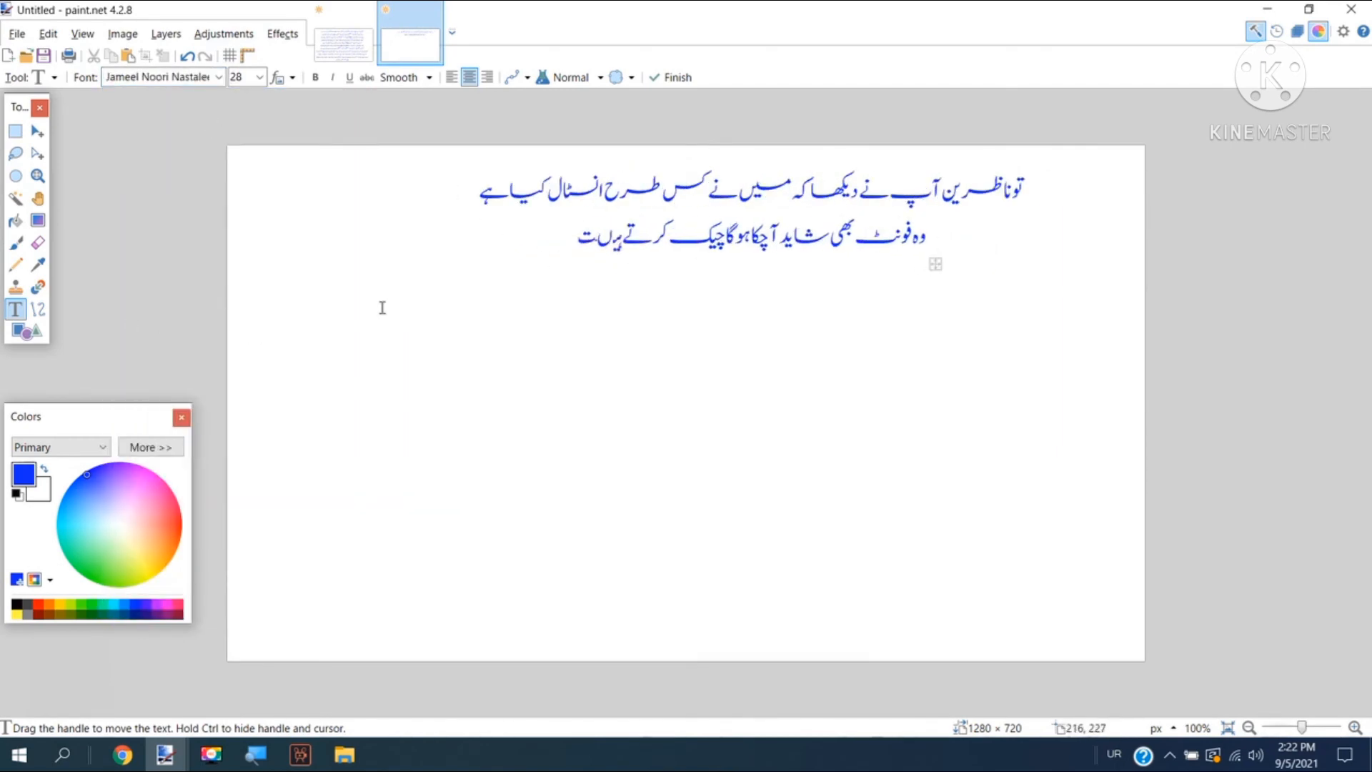
{"action": "type", "text": "و اپ"}
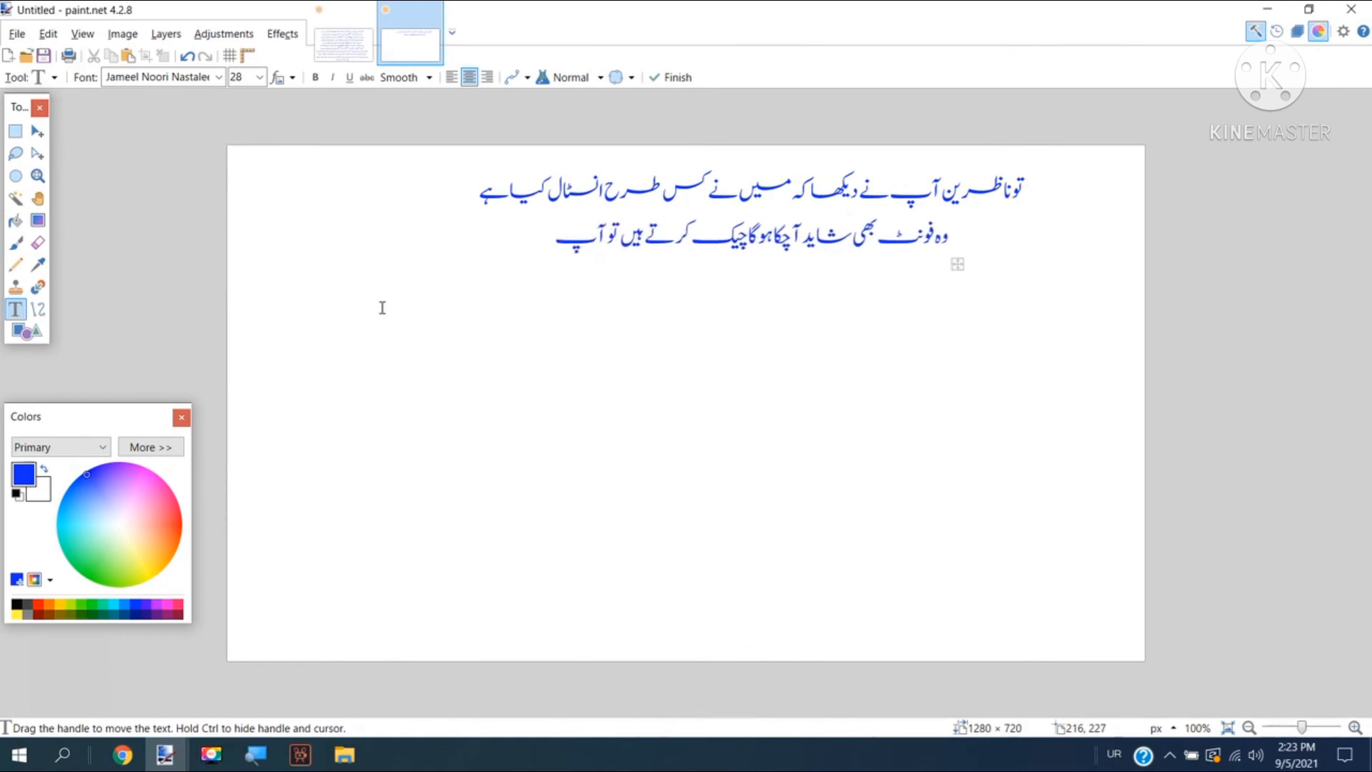
{"action": "type", "text": " نے دیکھ جو یں نے گندھارا"}
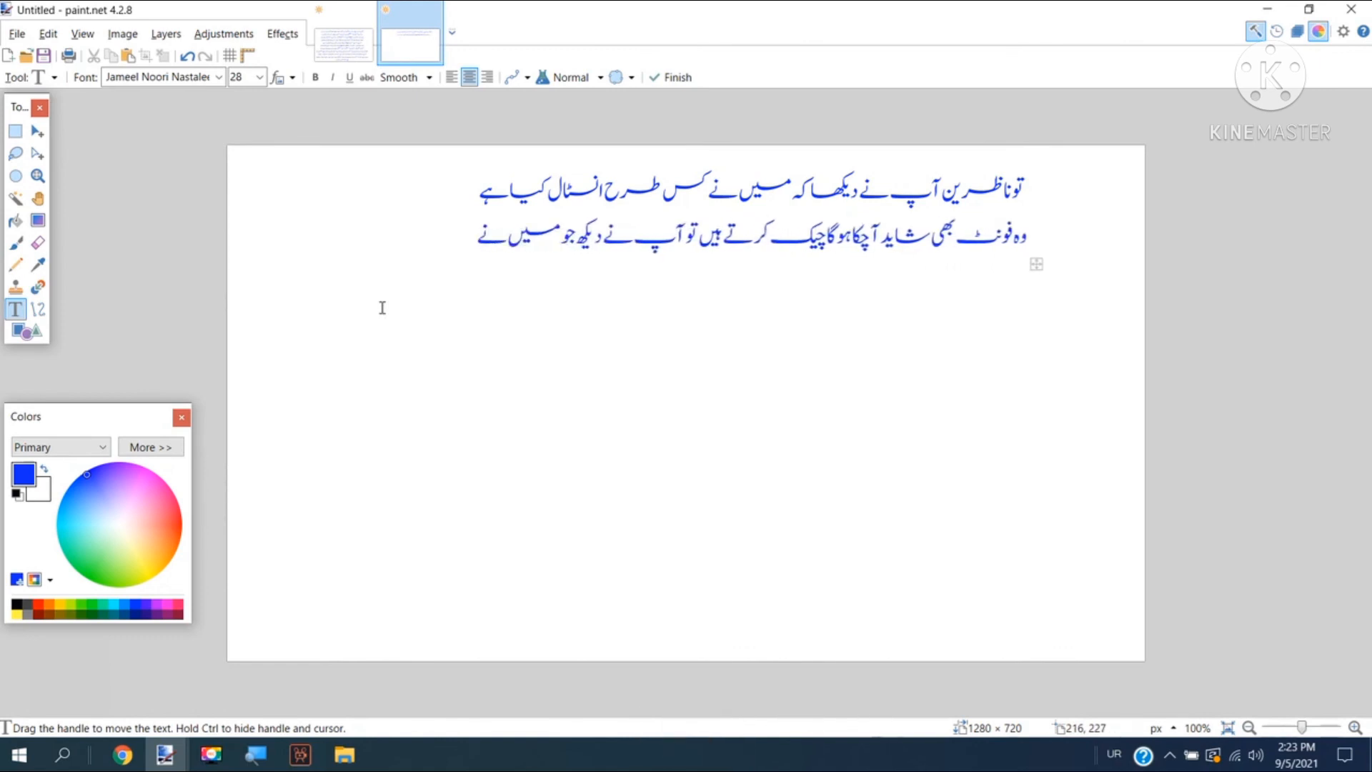
Add the third text line "سلس کے نام سے فونٹ انسٹال کیا الحمدللہ وہ پنٹ ڈاٹ نیٹ میں شوکر چکا"
{"action": "key", "text": "Return"}
{"action": "type", "text": "سلس کے نام سے فونٹ انس"}
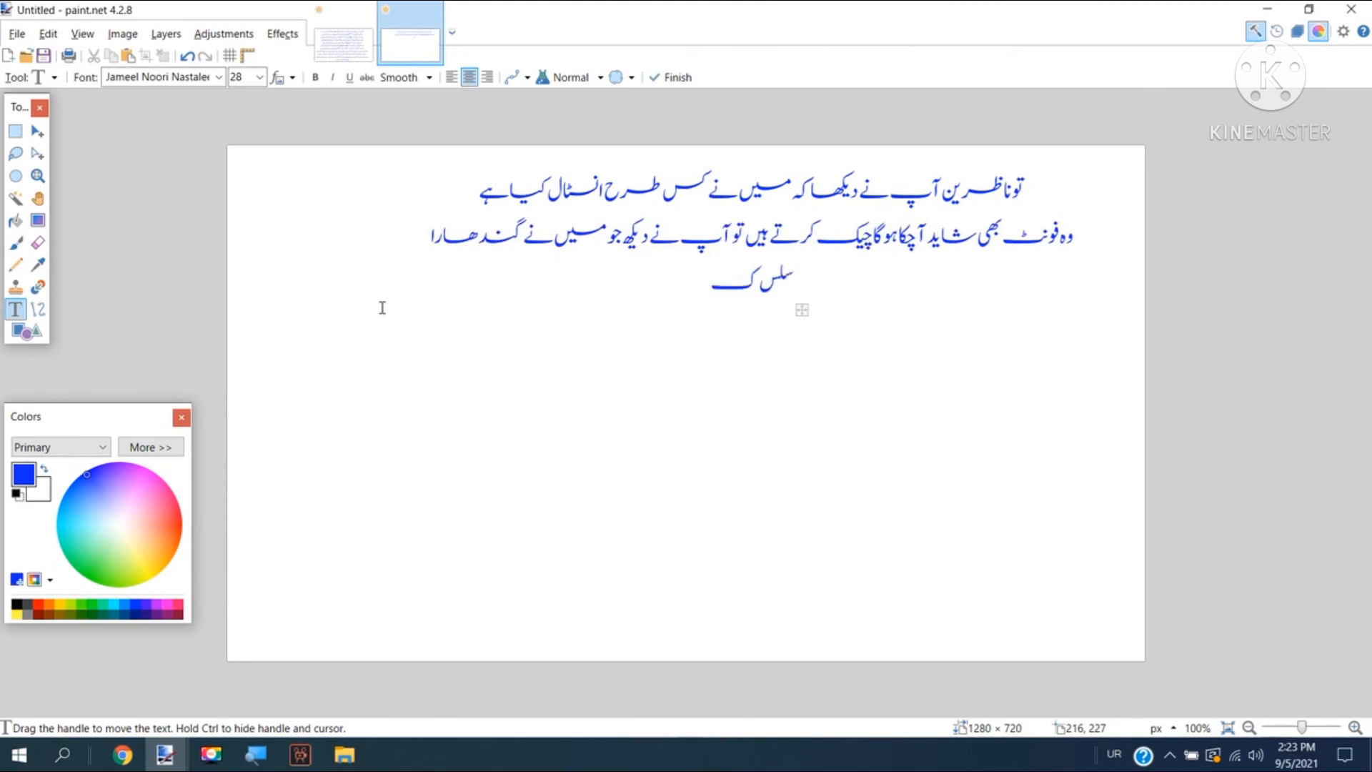
{"action": "type", "text": "ٹال ک"}
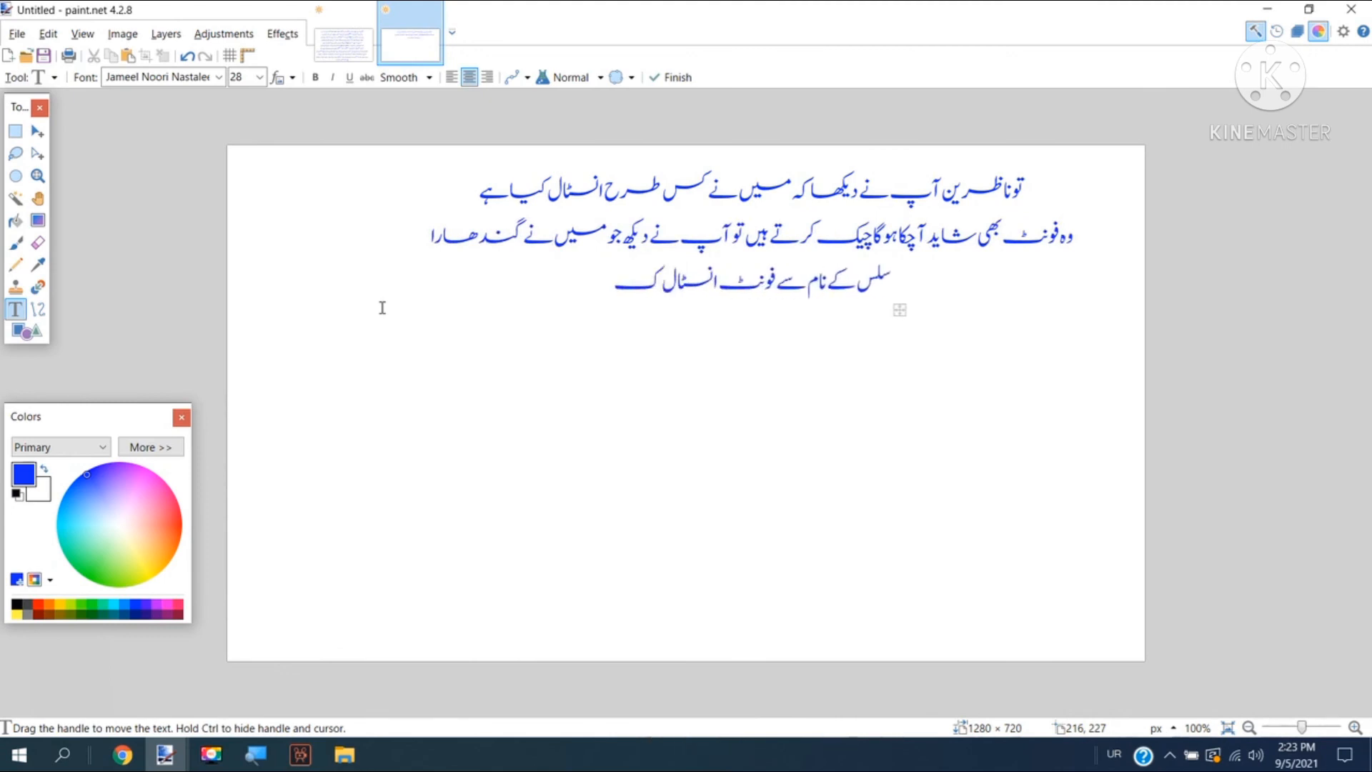
{"action": "type", "text": "یا الحمدللہ وہ"}
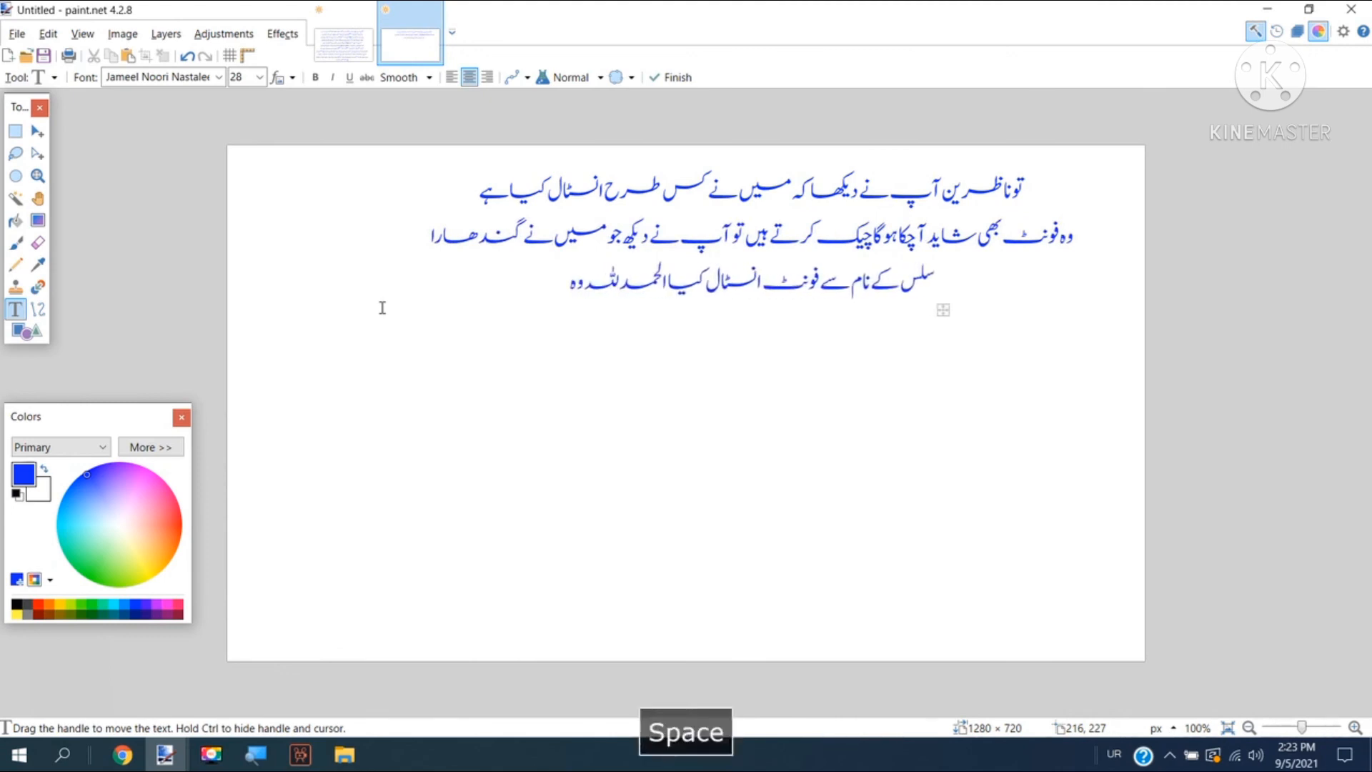
{"action": "type", "text": " پینٹ ڈاٹ ن"}
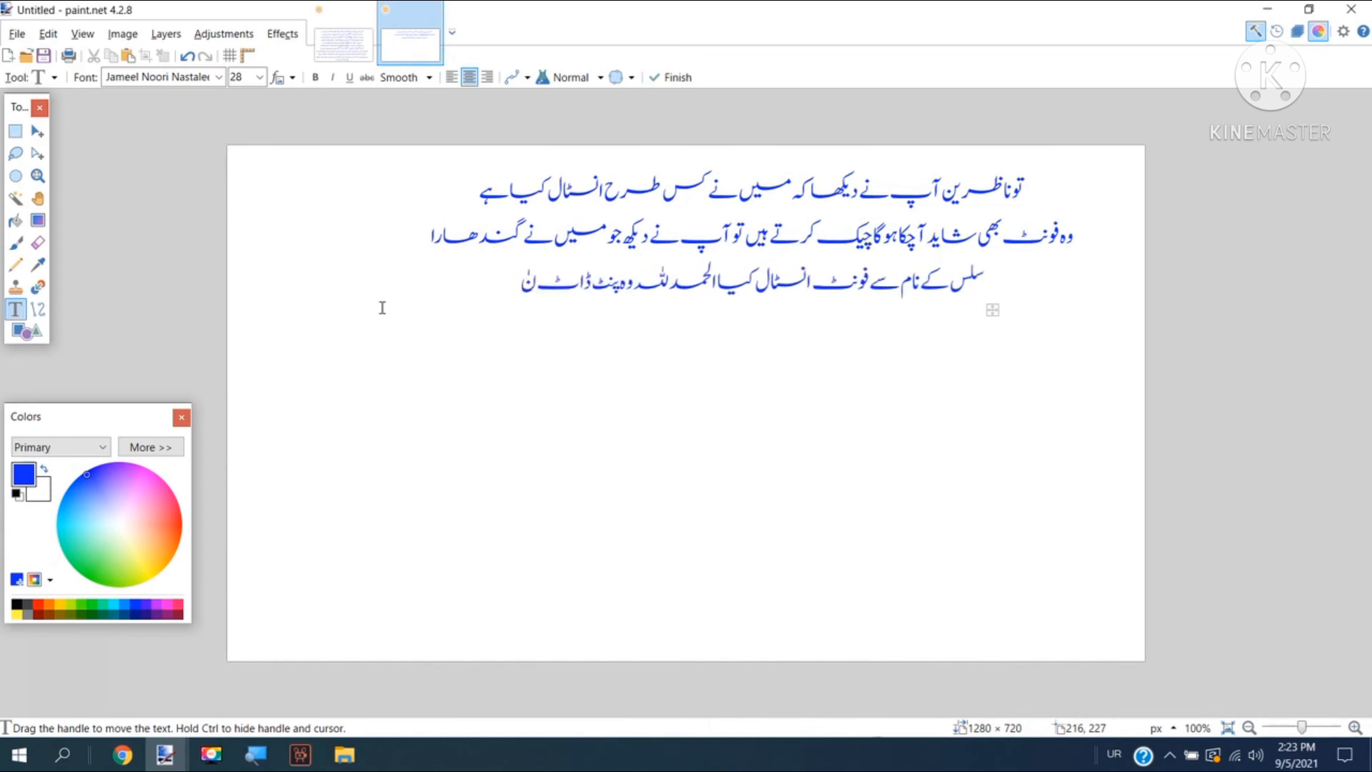
{"action": "type", "text": "یٹ میں شوکر چکا"}
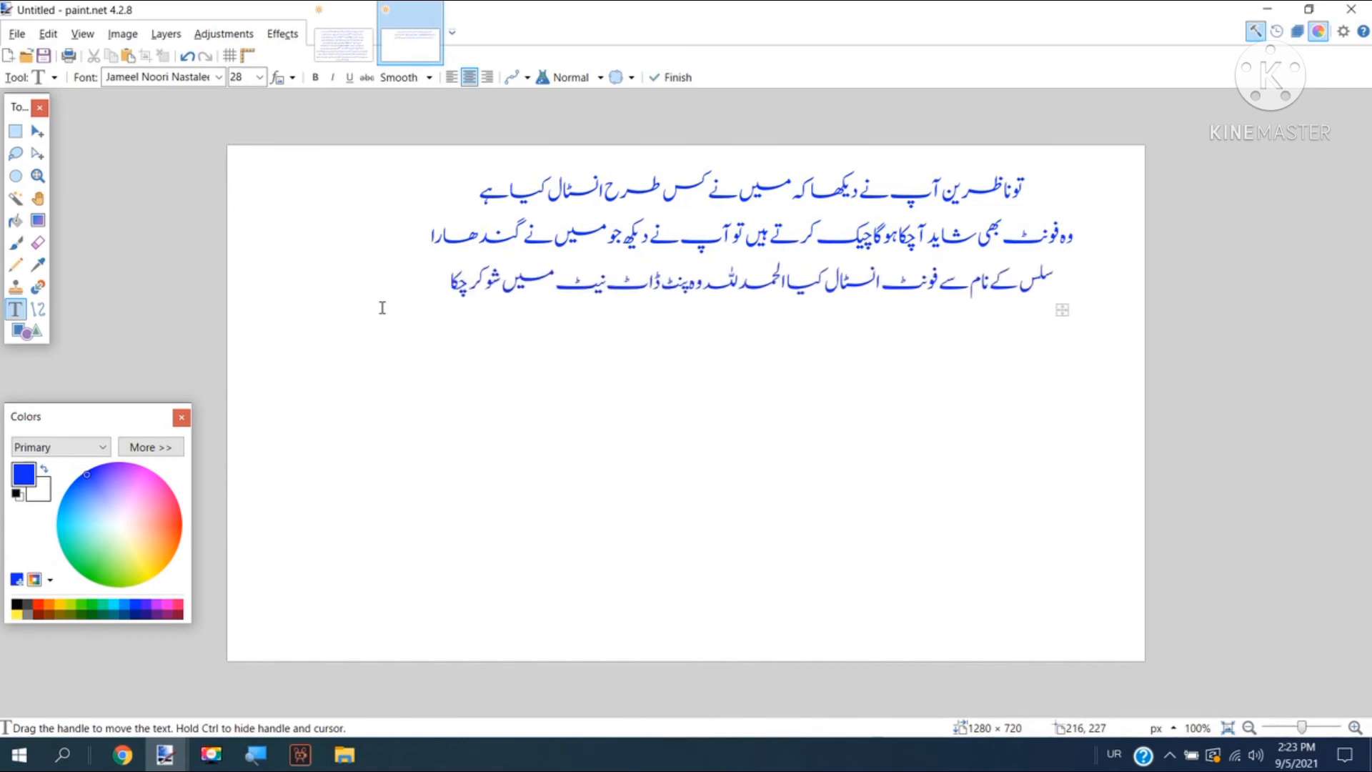
Add a fourth line to the Urdu text reading "لیکن ابھی فی الحال مواوی وڈیو"
{"action": "key", "text": "Return"}
{"action": "type", "text": "لیکن ابھی فی ال"}
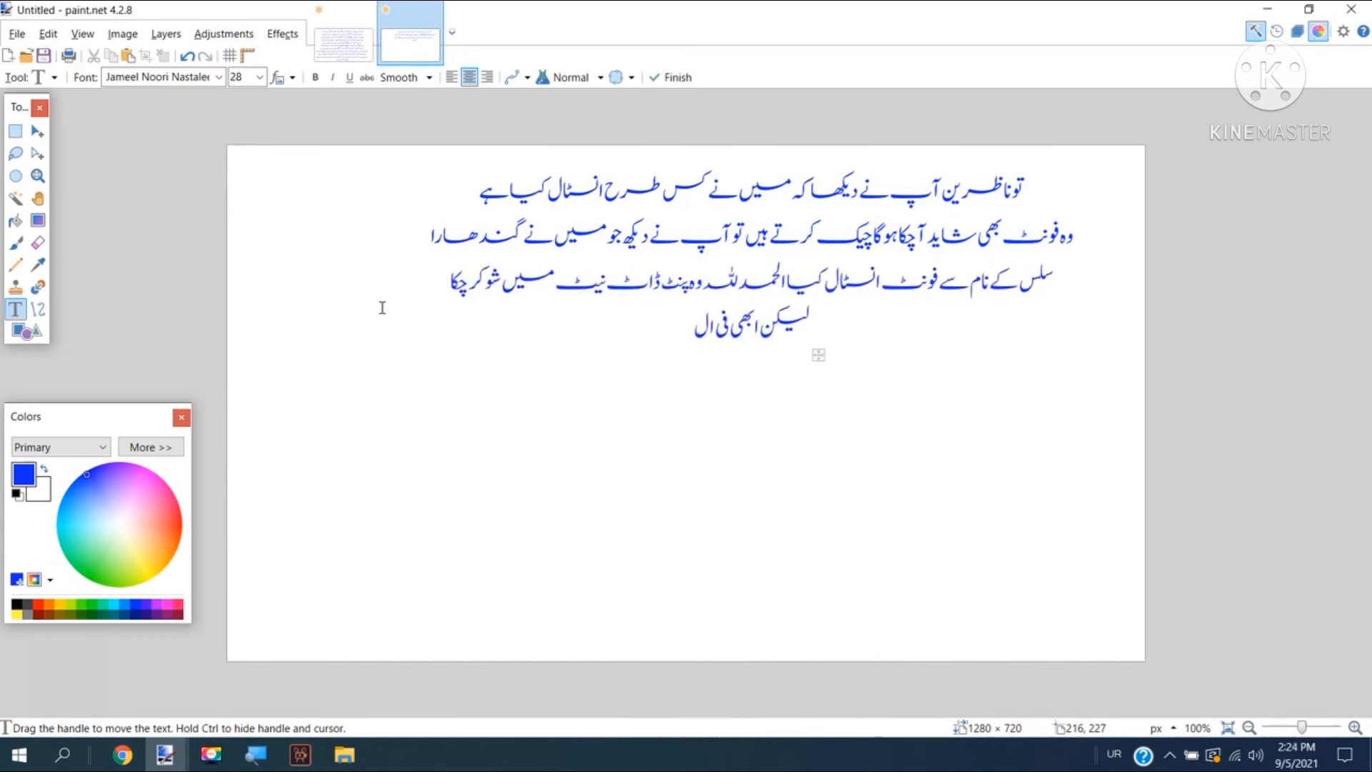
{"action": "type", "text": "حال "}
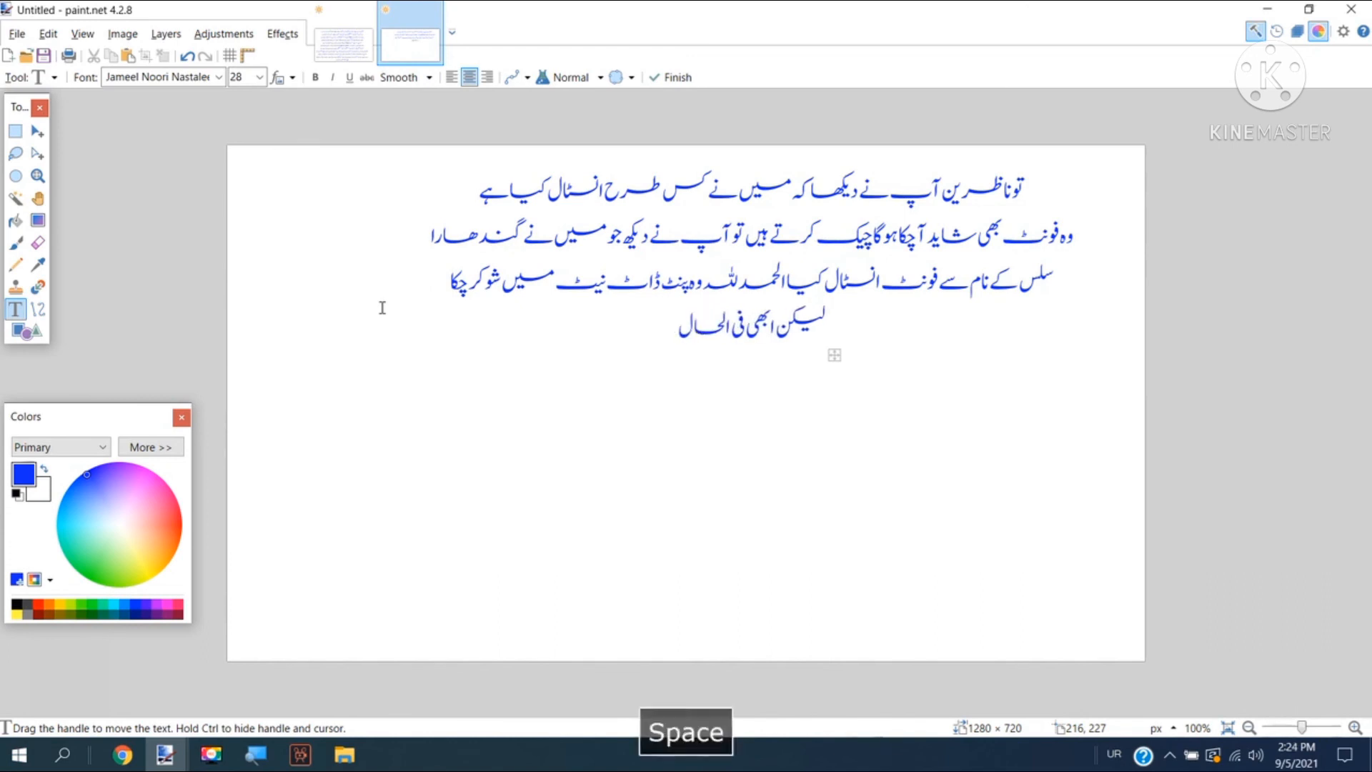
{"action": "type", "text": "مو"}
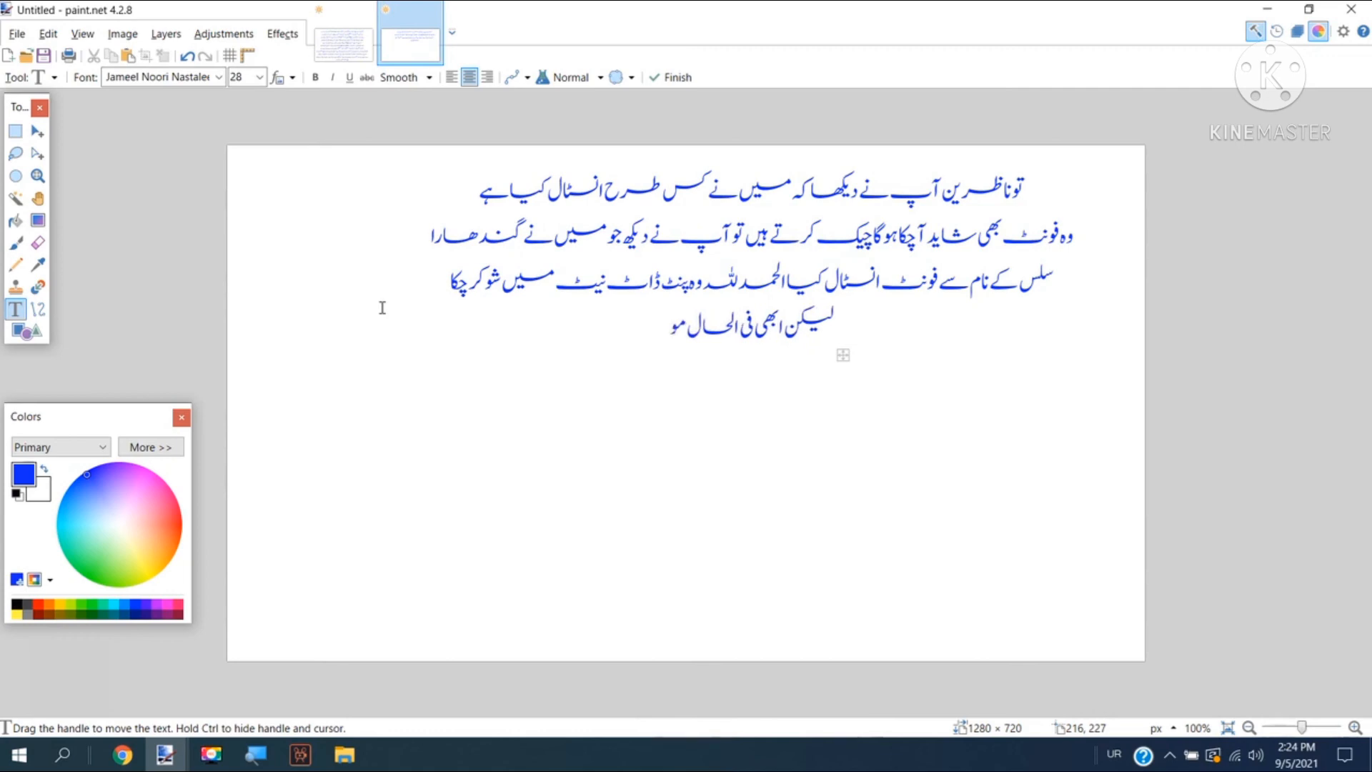
{"action": "type", "text": "اوی"}
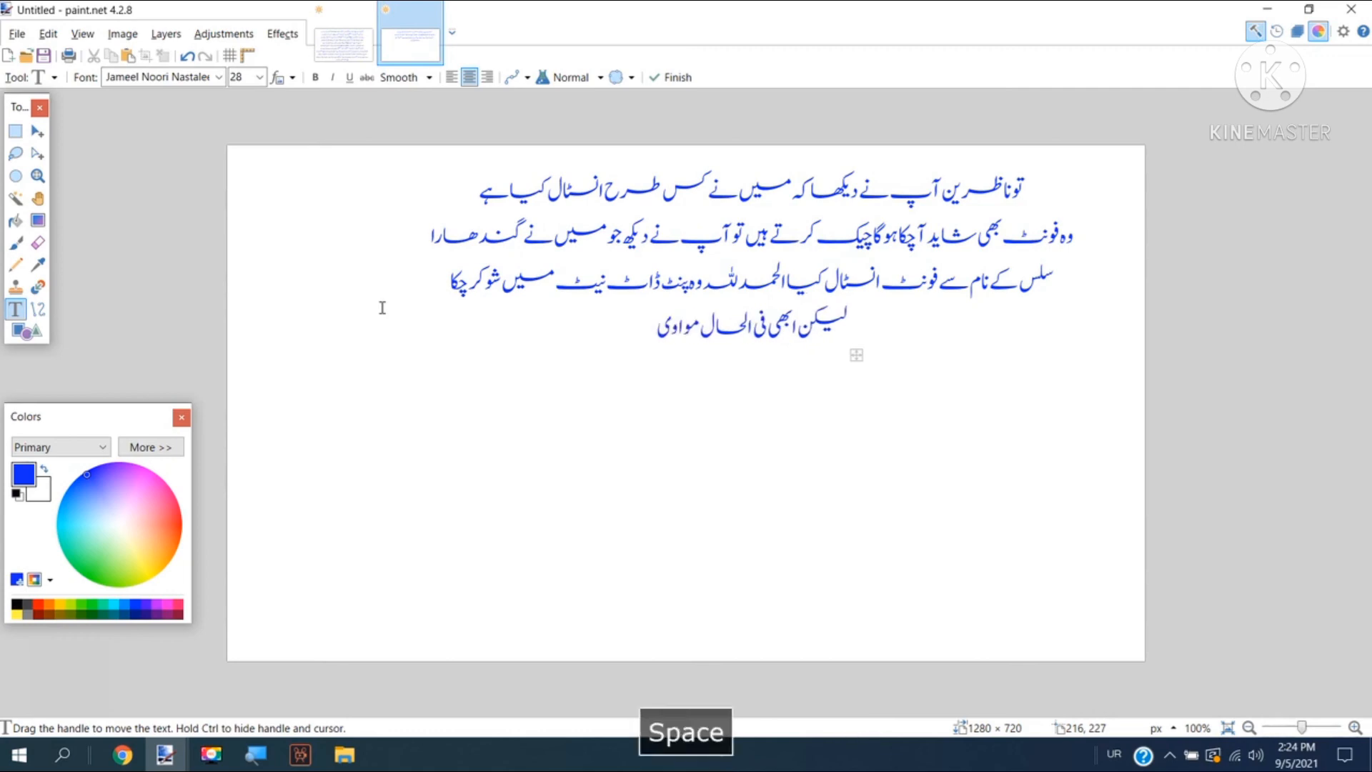
{"action": "type", "text": " و"}
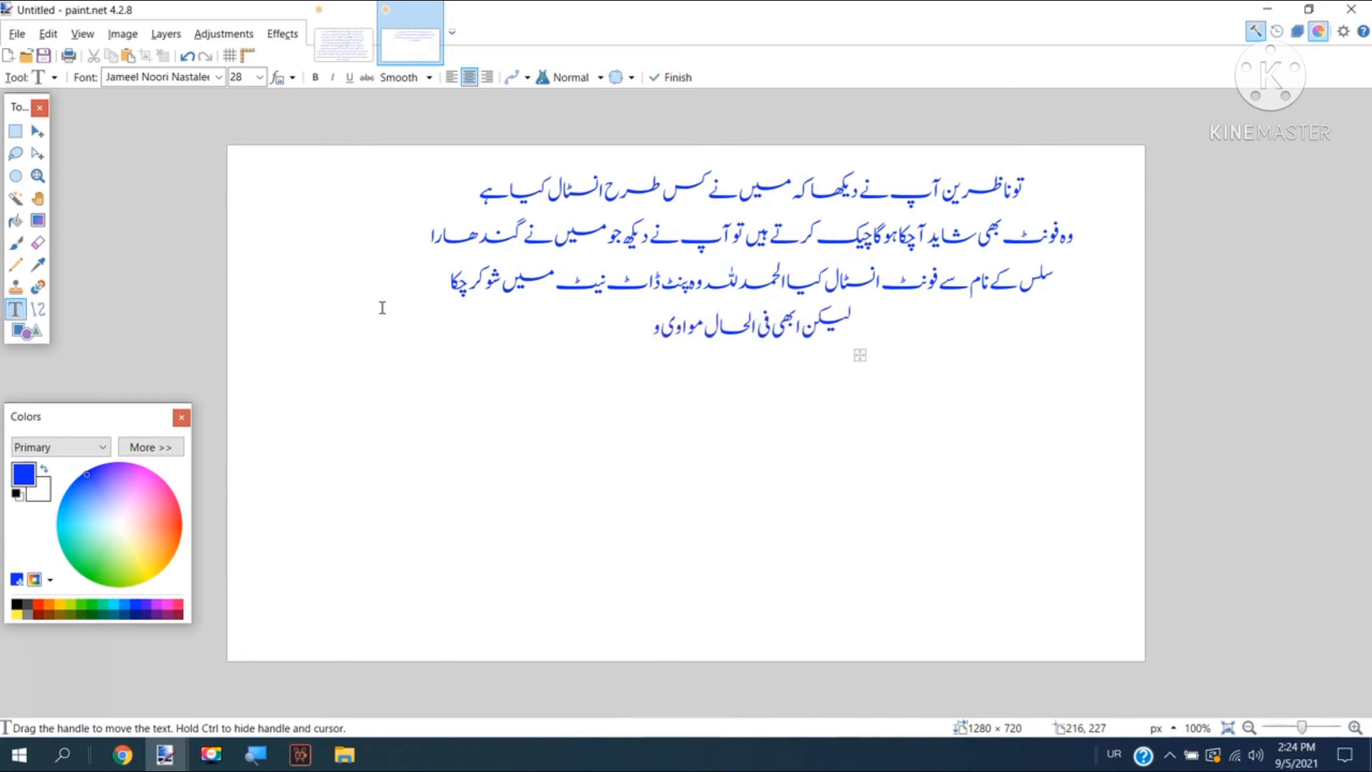
{"action": "type", "text": "ڈ"}
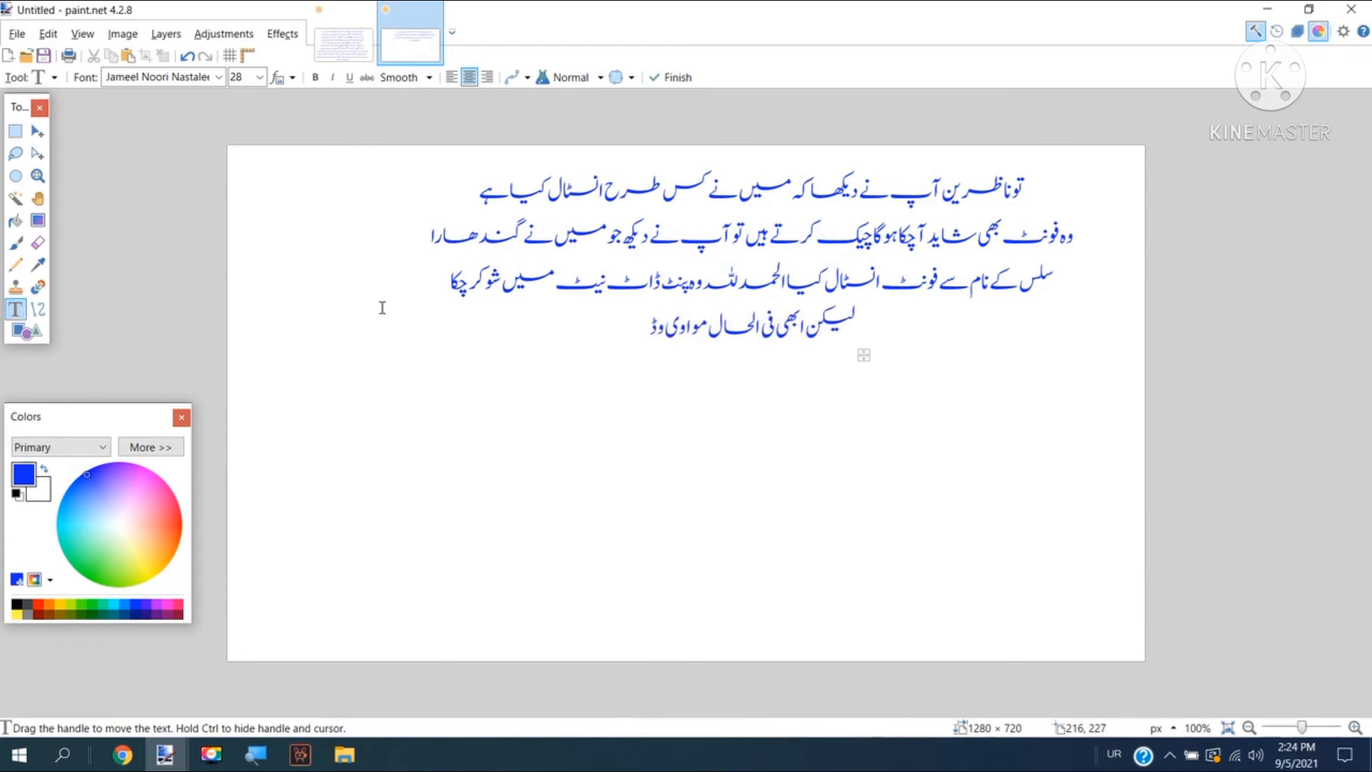
{"action": "type", "text": "یا"}
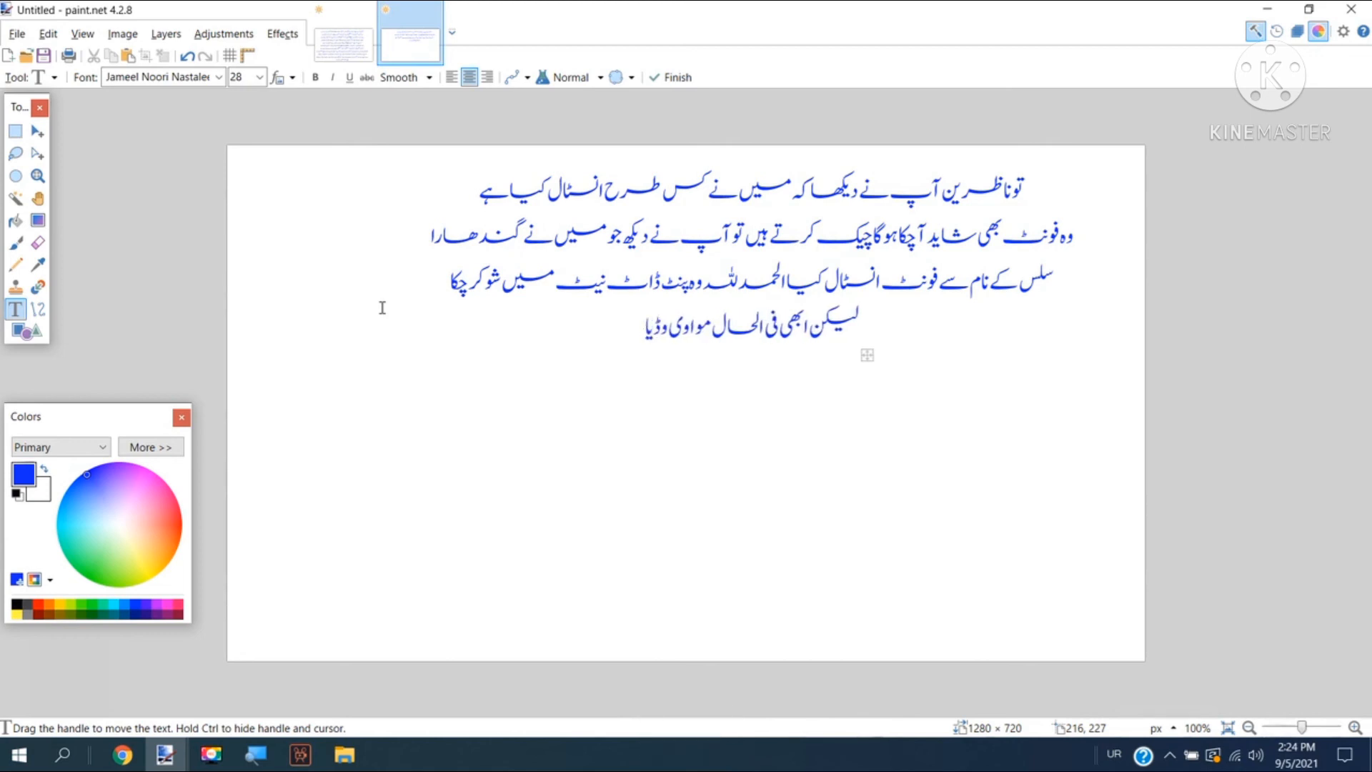
{"action": "key", "text": "BackSpace"}
{"action": "type", "text": "و "}
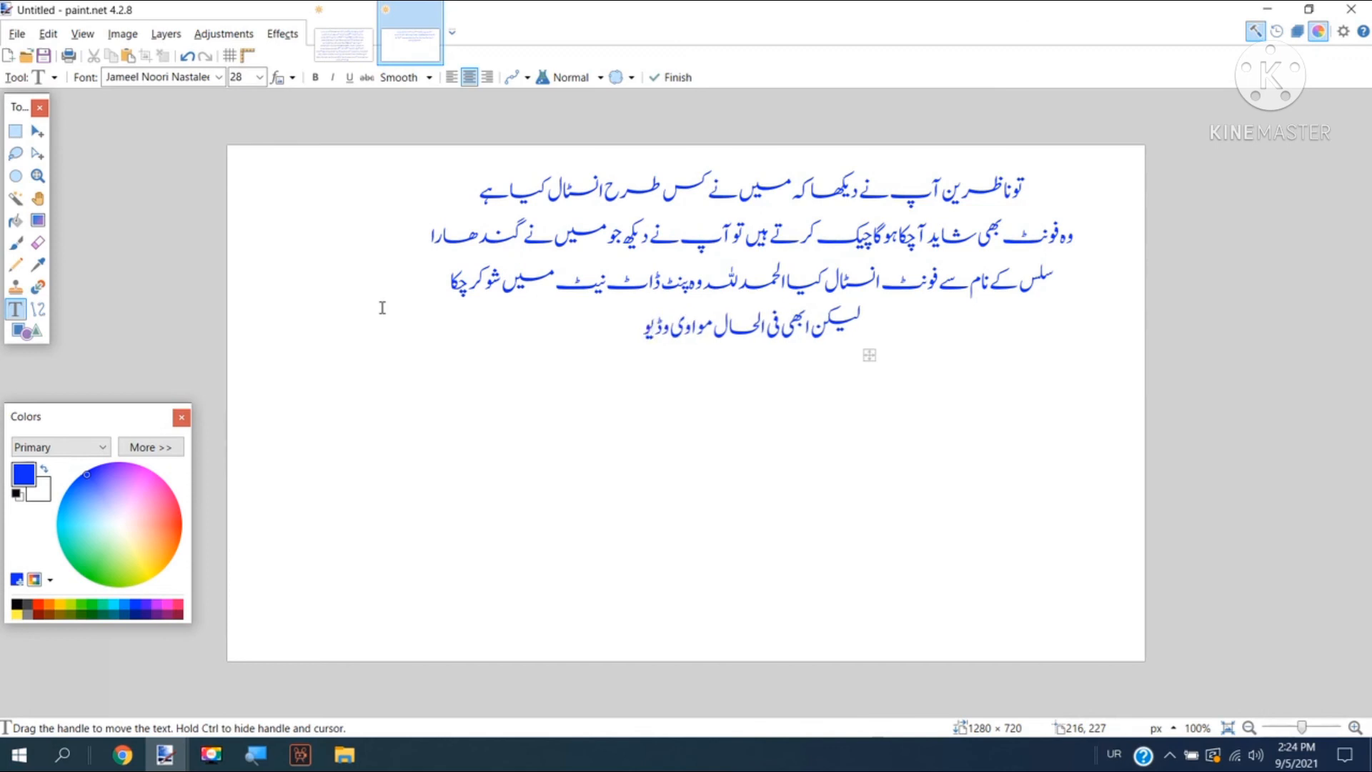
Extend the fourth text line with "ایڈیٹر میں شو نہیں"
{"action": "type", "text": "اپڈ"}
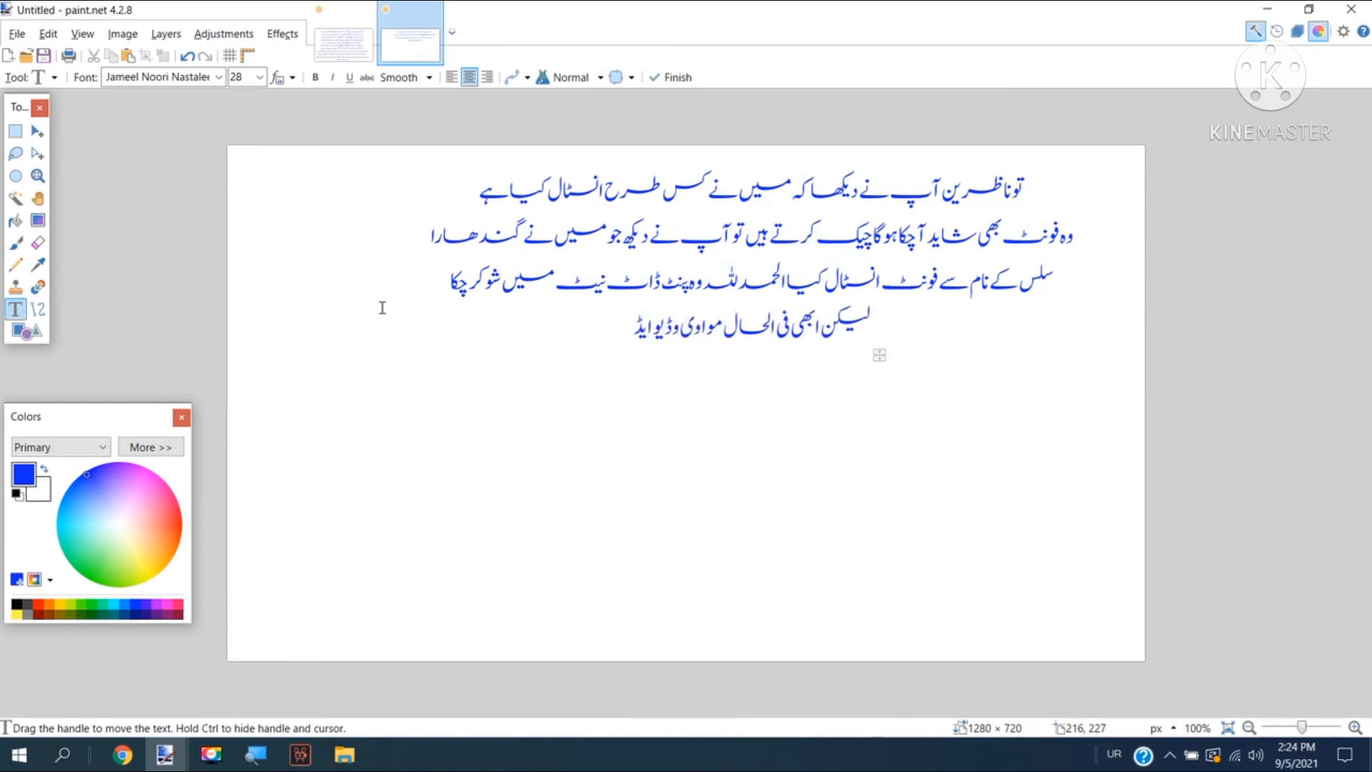
{"action": "type", "text": "ی"}
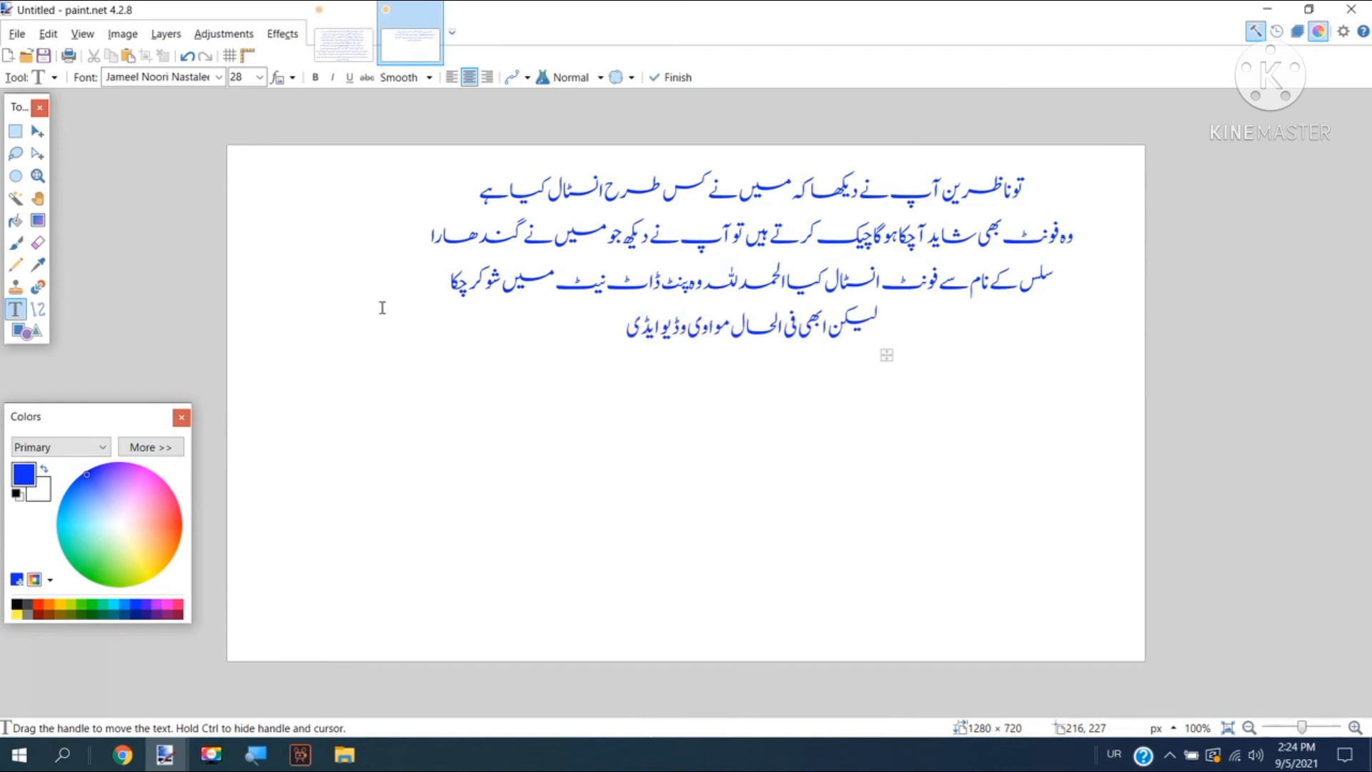
{"action": "type", "text": "ٹر "}
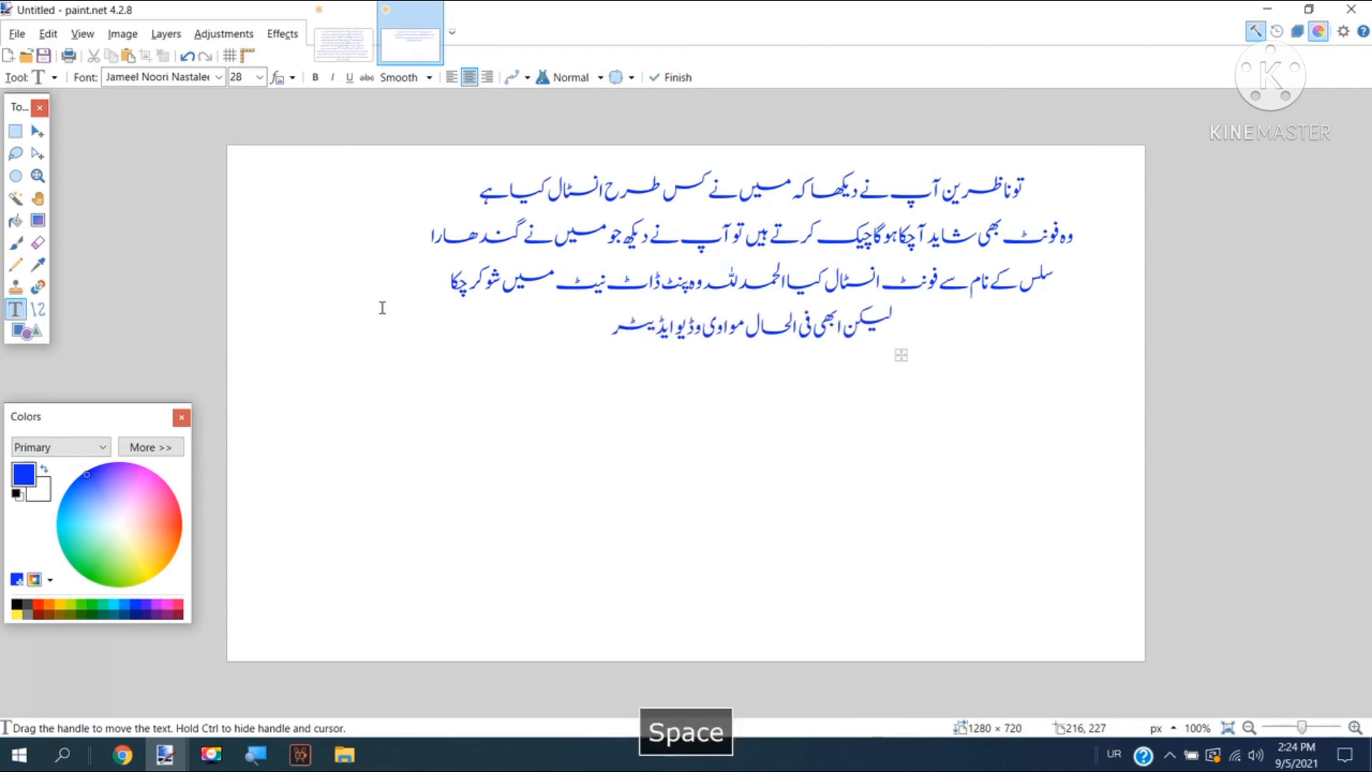
{"action": "type", "text": "می"}
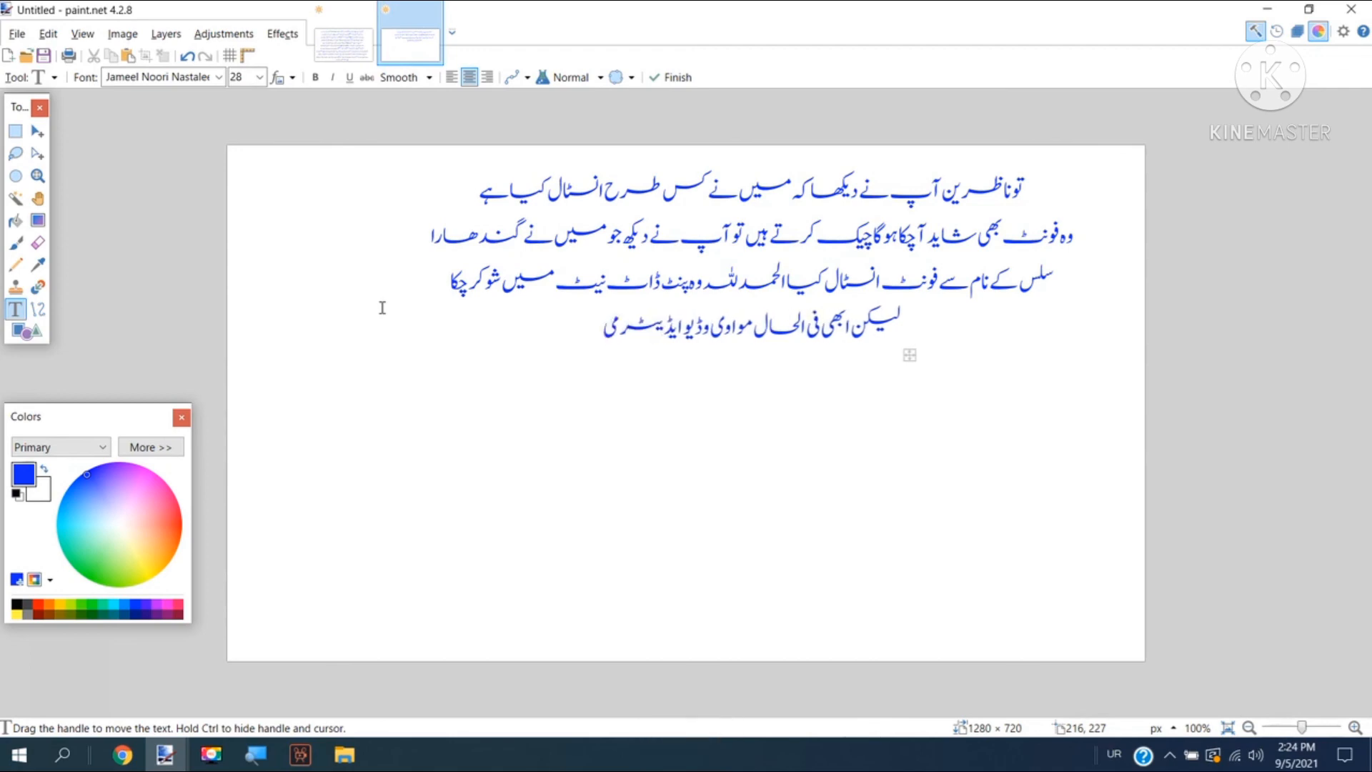
{"action": "type", "text": "ں ش"}
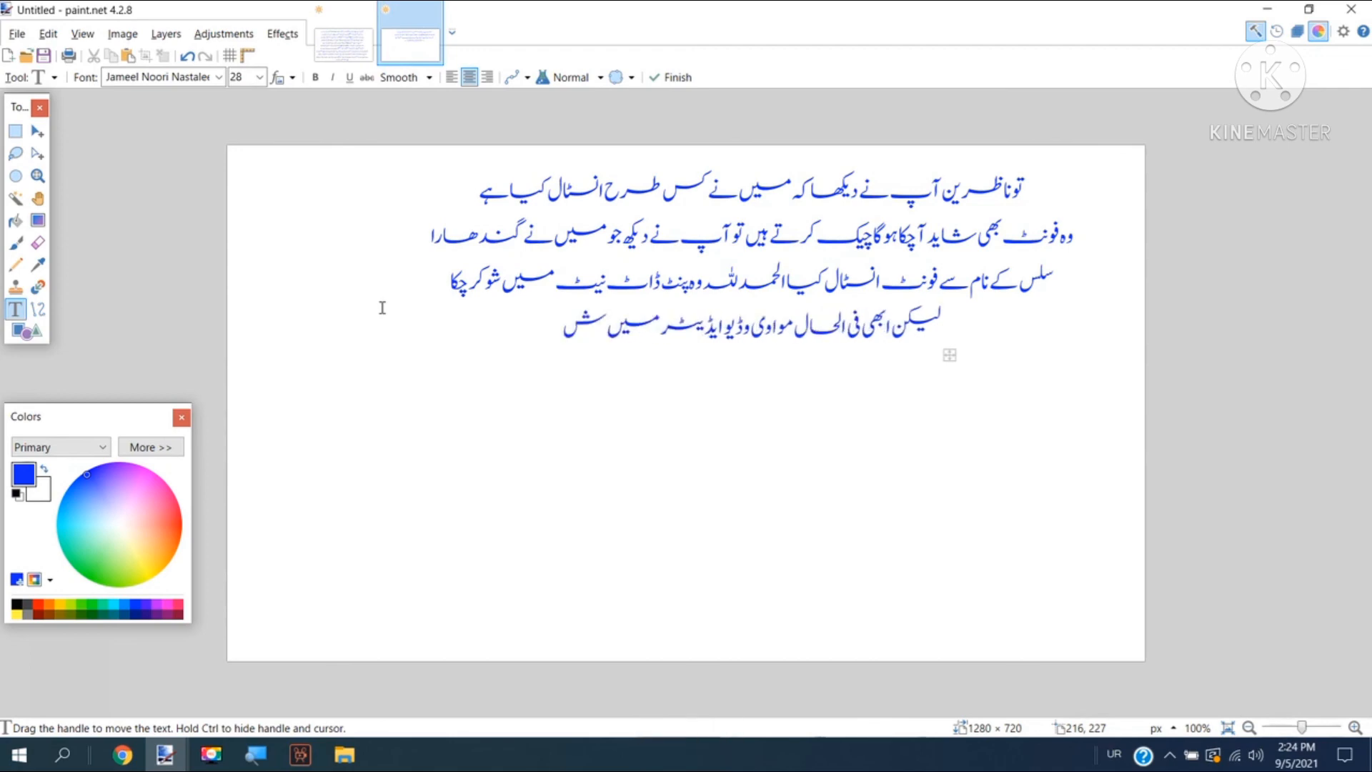
{"action": "type", "text": "و "}
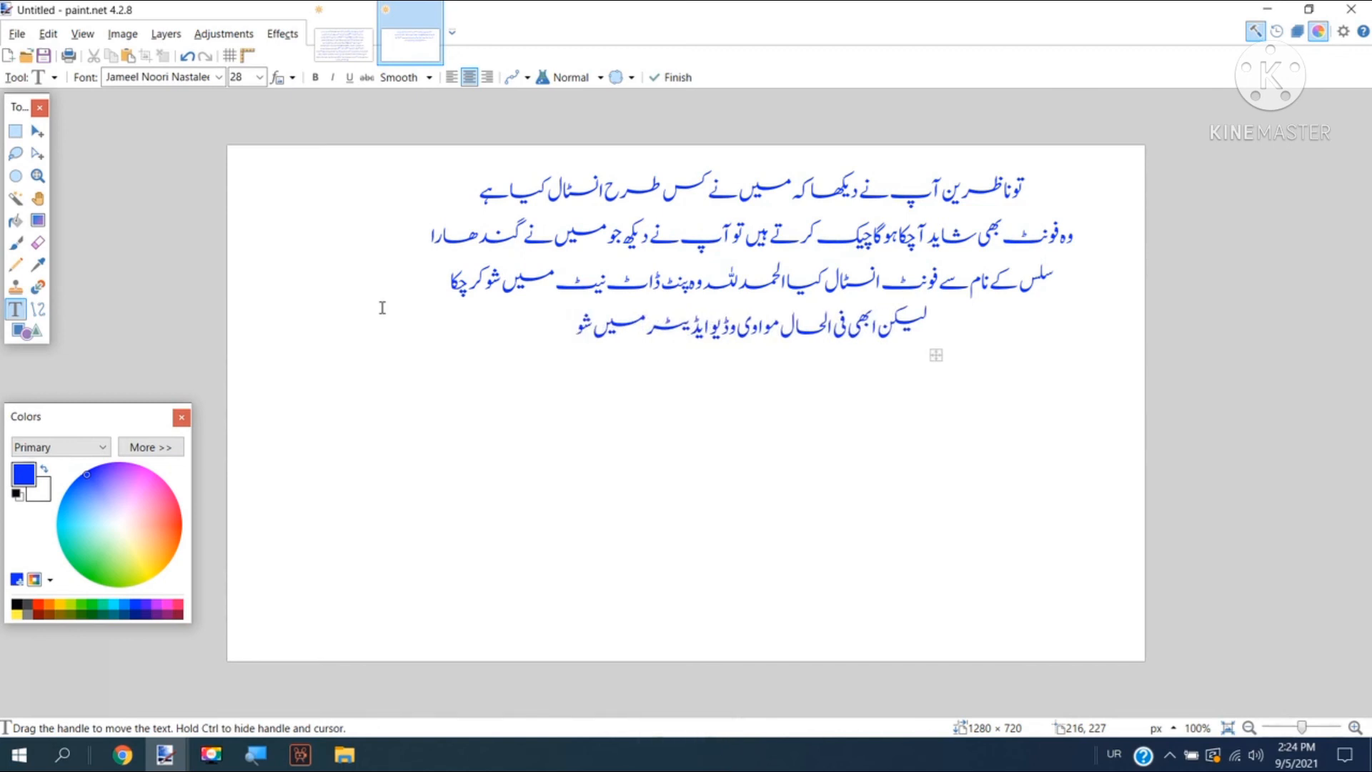
{"action": "type", "text": "ن"}
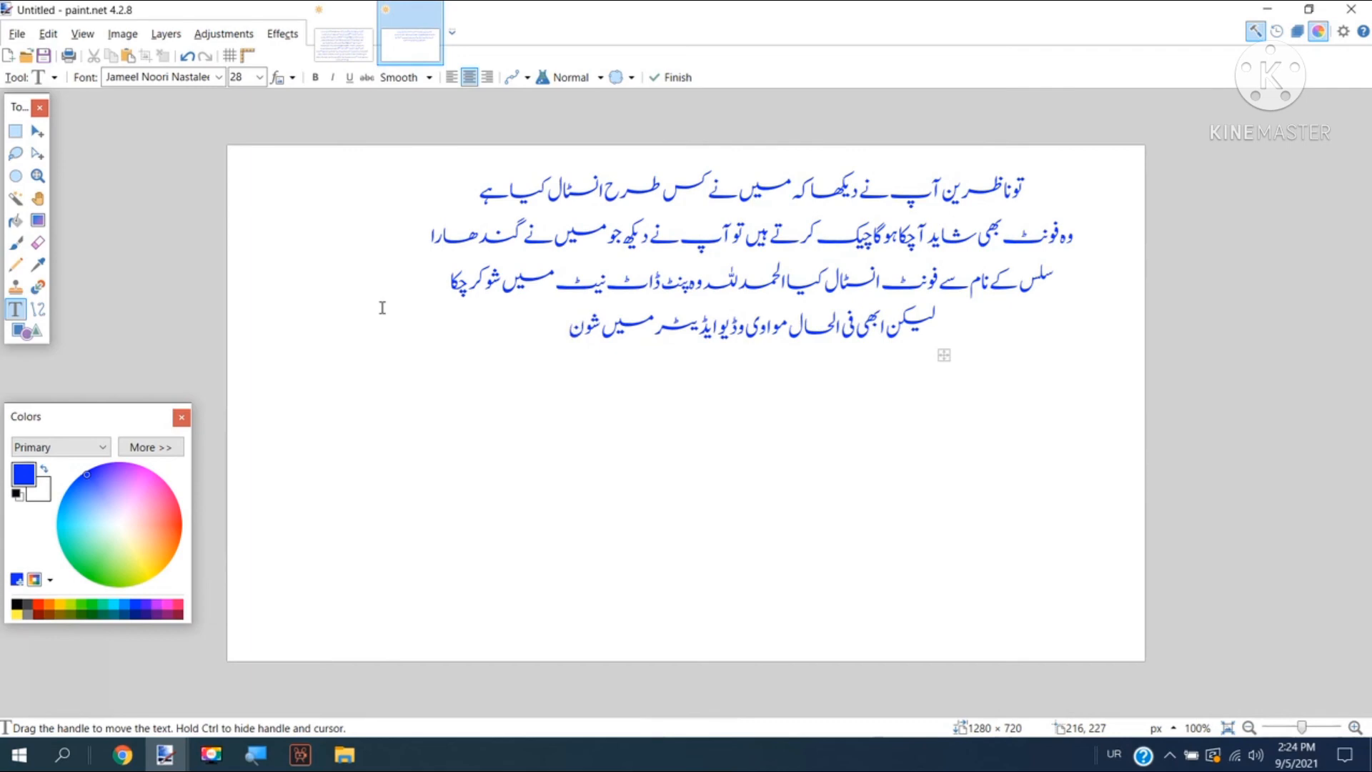
{"action": "type", "text": "ہیں"}
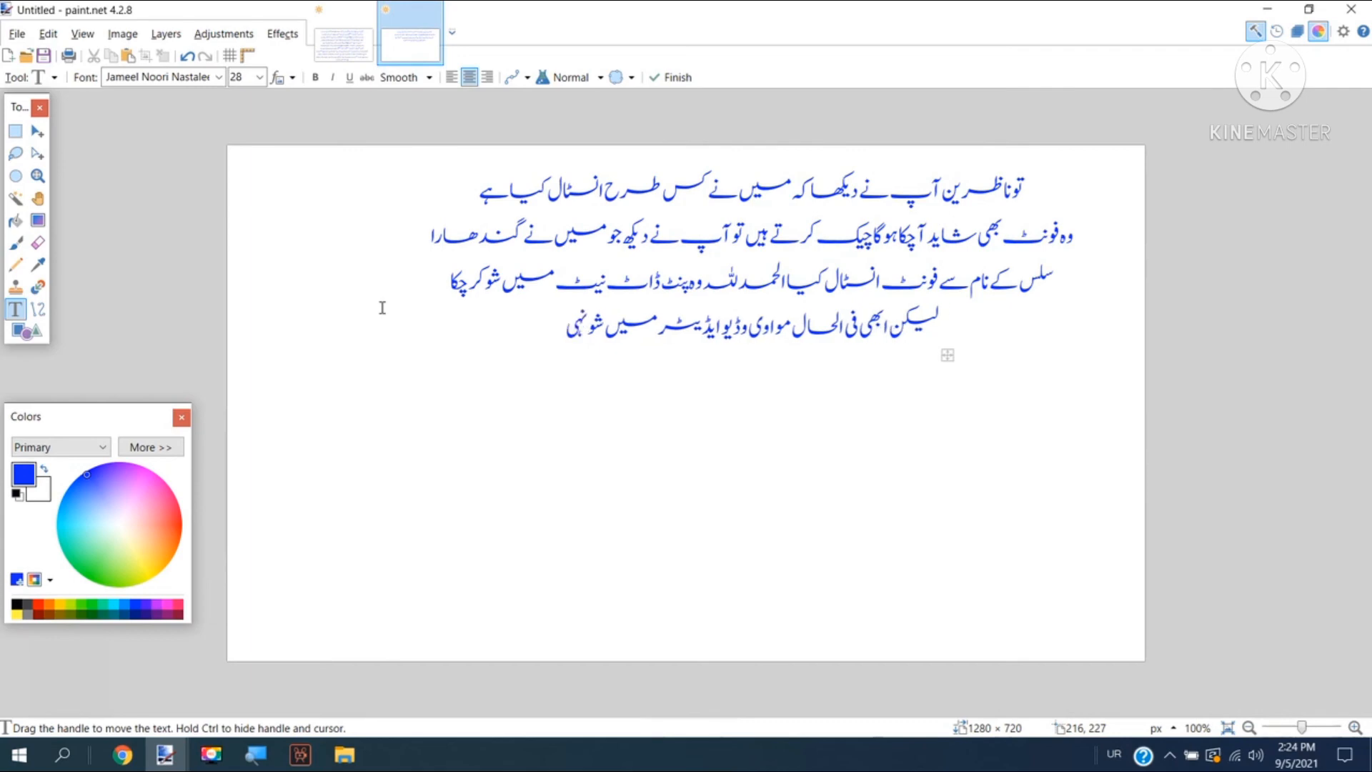